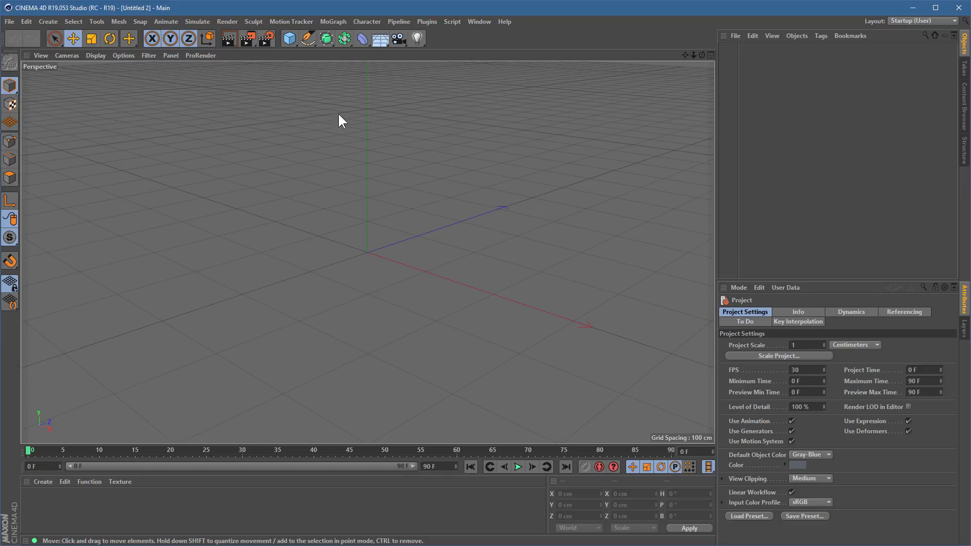
Step: Add a cylinder primitive and set the viewport display to Gouraud Shading (Lines)
{"action": "left_click", "coordinate": [290, 38]}
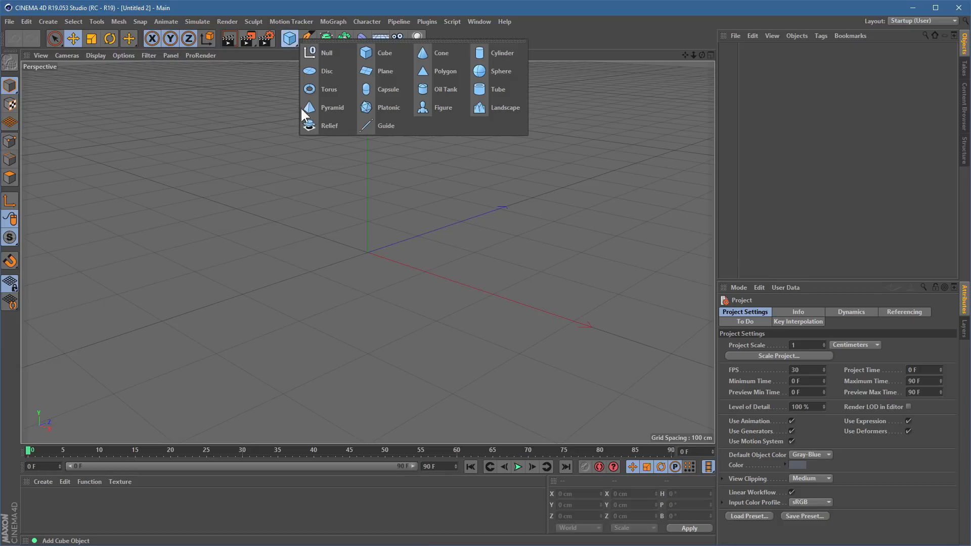
{"action": "left_click", "coordinate": [508, 52]}
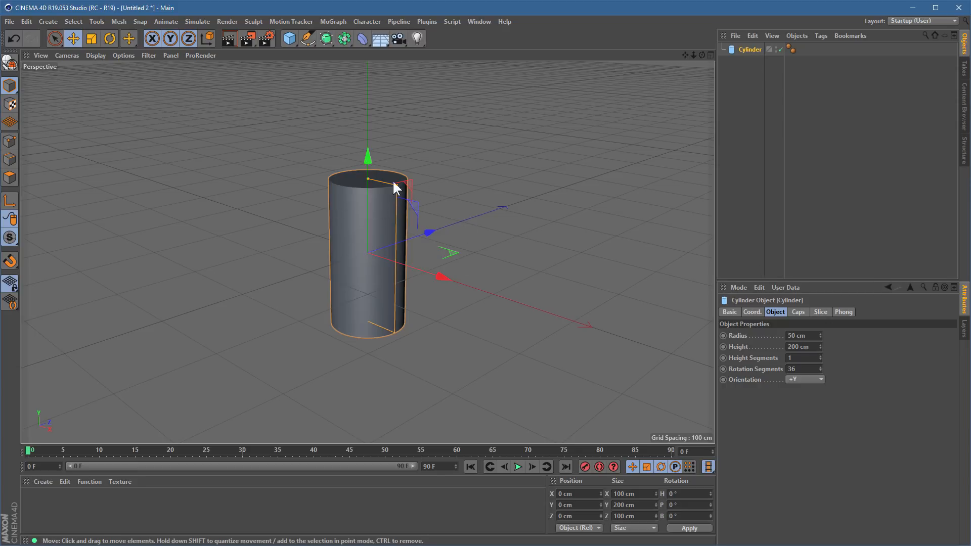
{"action": "left_click", "coordinate": [94, 56]}
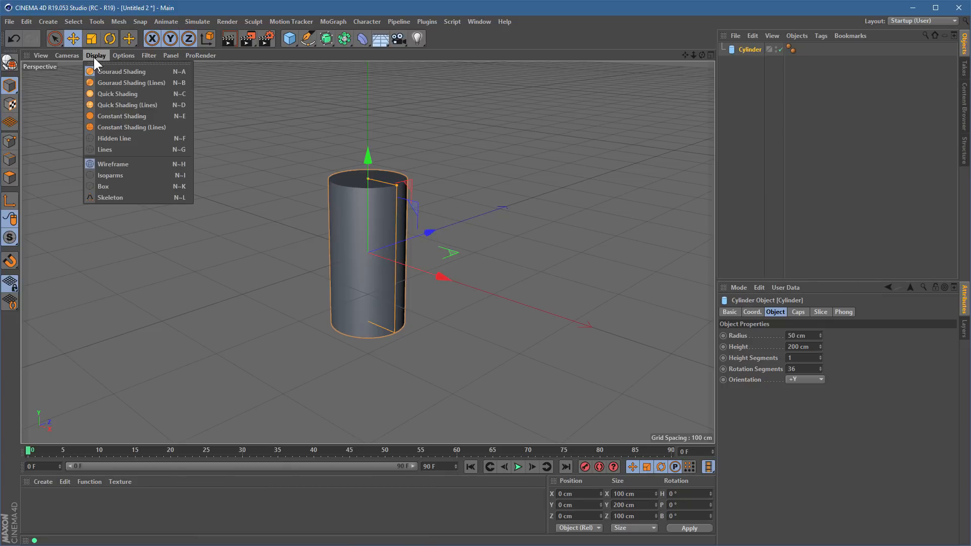
{"action": "left_click", "coordinate": [174, 83]}
{"action": "scroll", "coordinate": [427, 184], "scroll_direction": "up", "scroll_amount": 2}
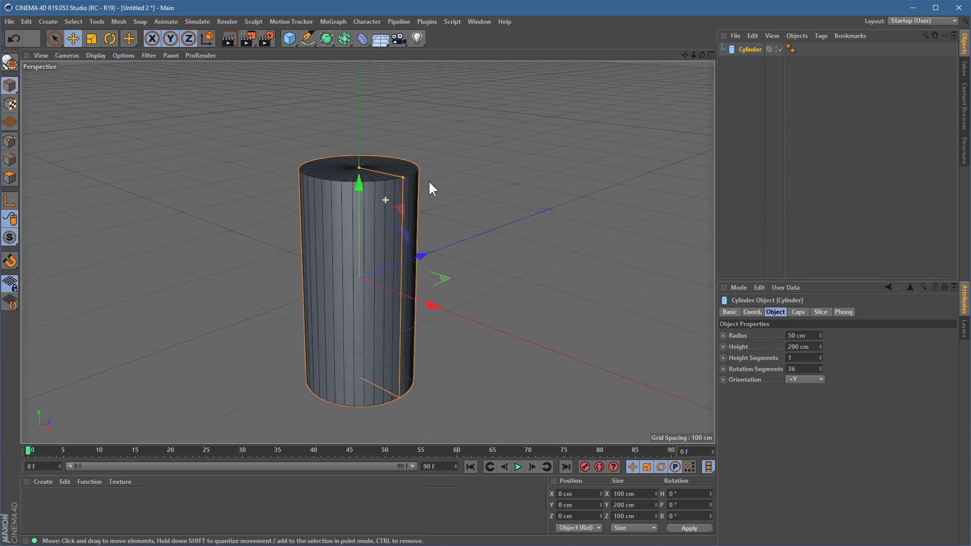
{"action": "scroll", "coordinate": [428, 184], "scroll_direction": "up", "scroll_amount": 2}
{"action": "left_click_drag", "start_coordinate": [330, 163], "coordinate": [351, 190], "text": "alt"}
{"action": "middle_click_drag", "start_coordinate": [367, 181], "coordinate": [386, 182], "text": "alt"}
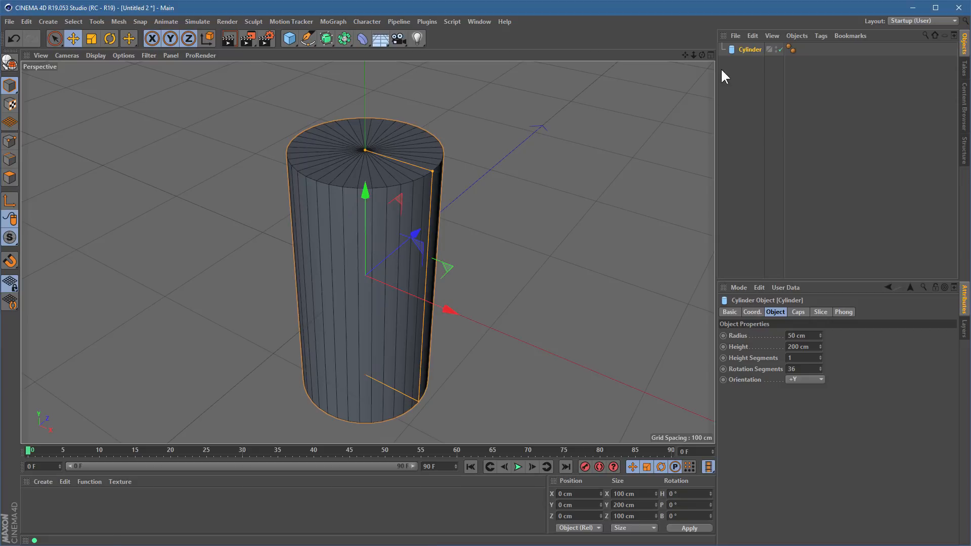
Step: Widen the cylinder to a radius of about 87 cm and set its height segments to 13
{"action": "left_click", "coordinate": [754, 359]}
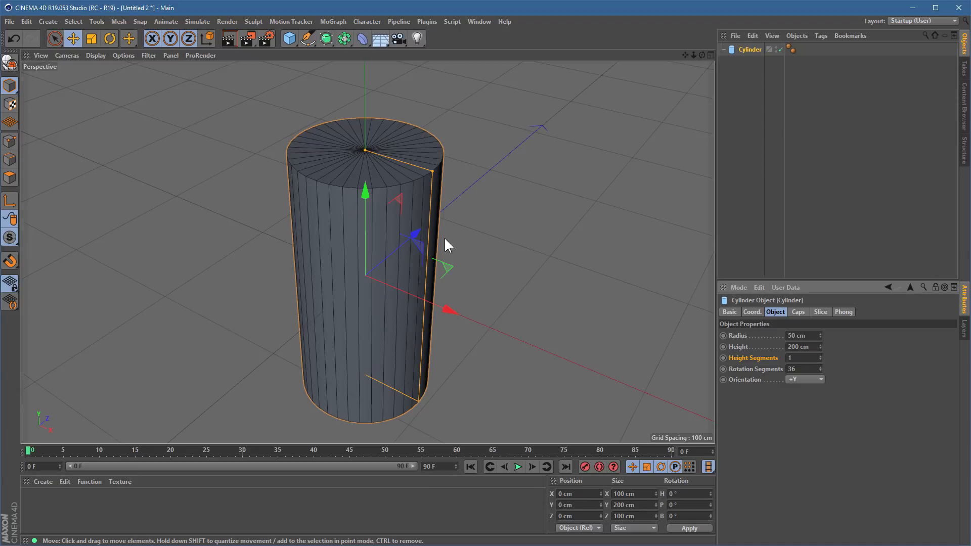
{"action": "left_click_drag", "start_coordinate": [432, 172], "coordinate": [484, 200]}
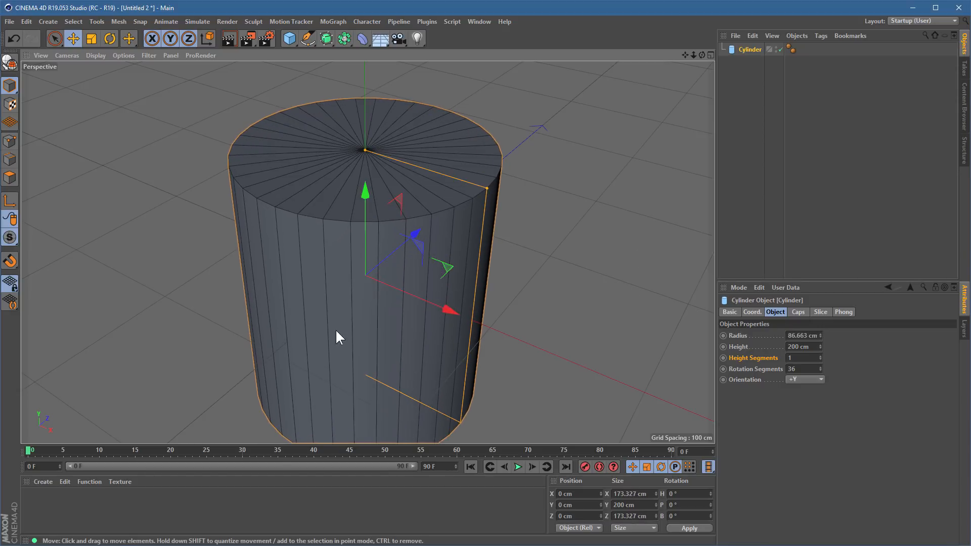
{"action": "left_click_drag", "start_coordinate": [819, 358], "coordinate": [819, 359]}
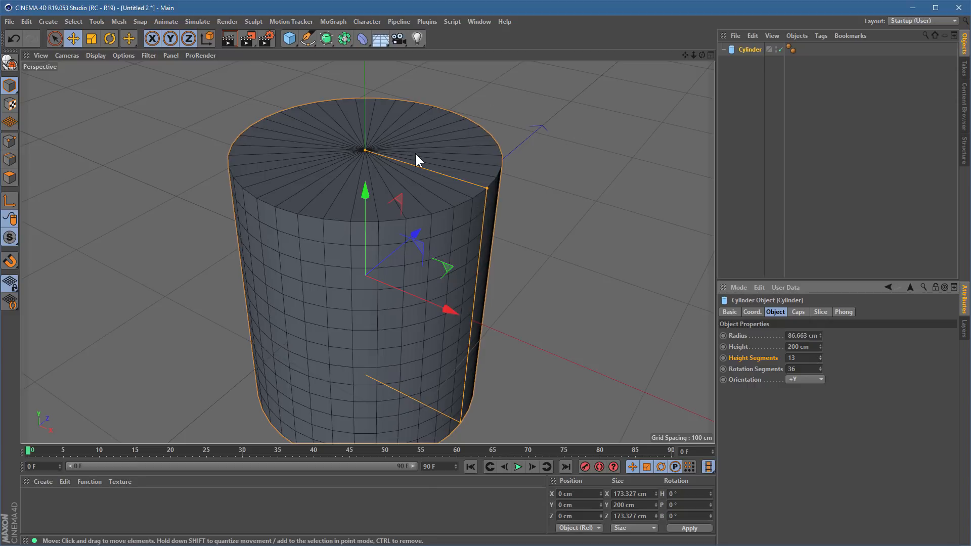
Step: Create a new material and apply it to the cylinder
{"action": "left_click", "coordinate": [349, 510]}
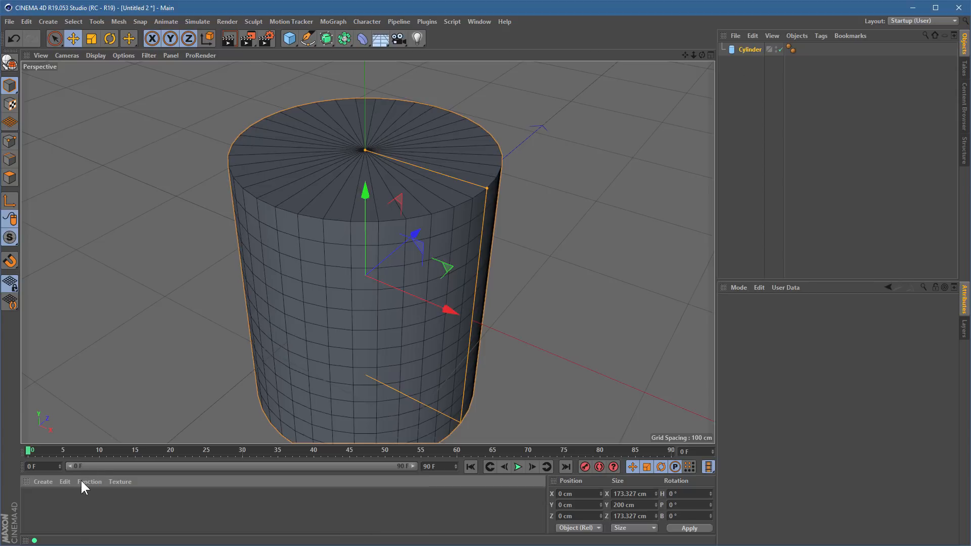
{"action": "double_click", "coordinate": [41, 506]}
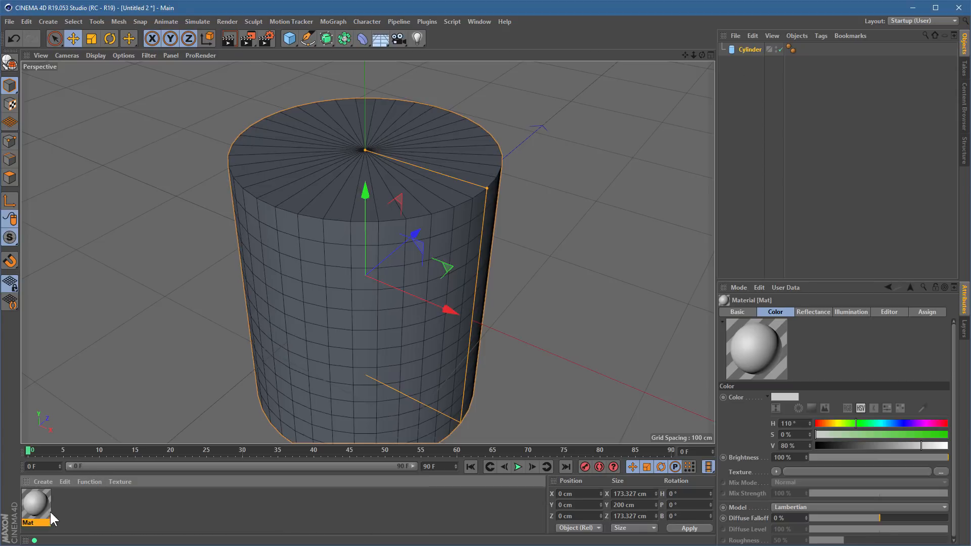
{"action": "left_click_drag", "start_coordinate": [37, 511], "coordinate": [358, 275]}
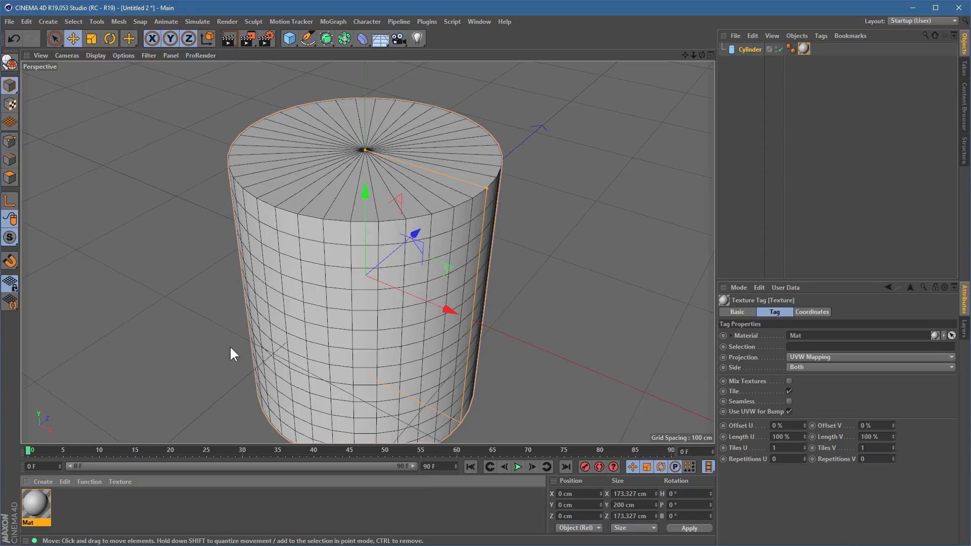
Step: Enable the material's Displacement channel and load a Gradient shader as its texture
{"action": "double_click", "coordinate": [34, 502]}
{"action": "left_click_drag", "start_coordinate": [248, 43], "coordinate": [406, 74]}
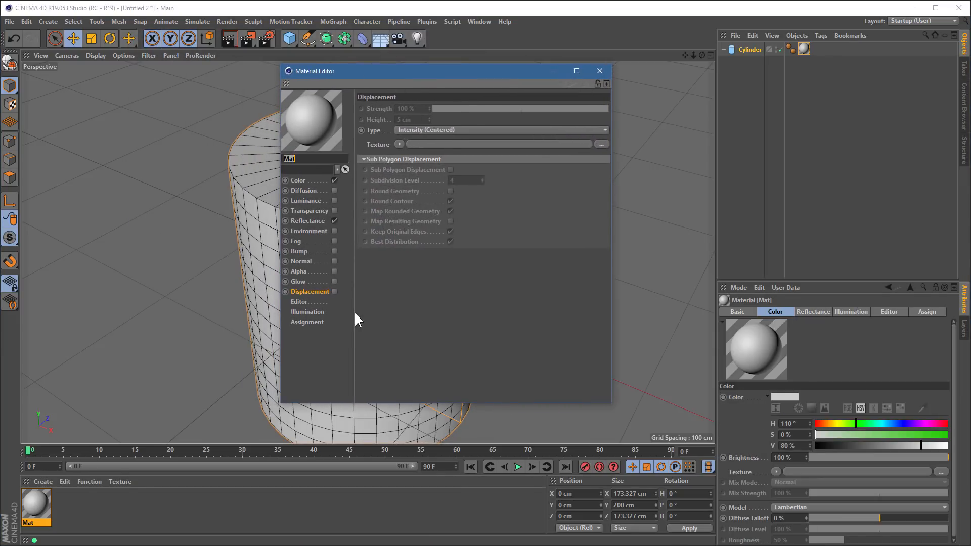
{"action": "left_click", "coordinate": [334, 292]}
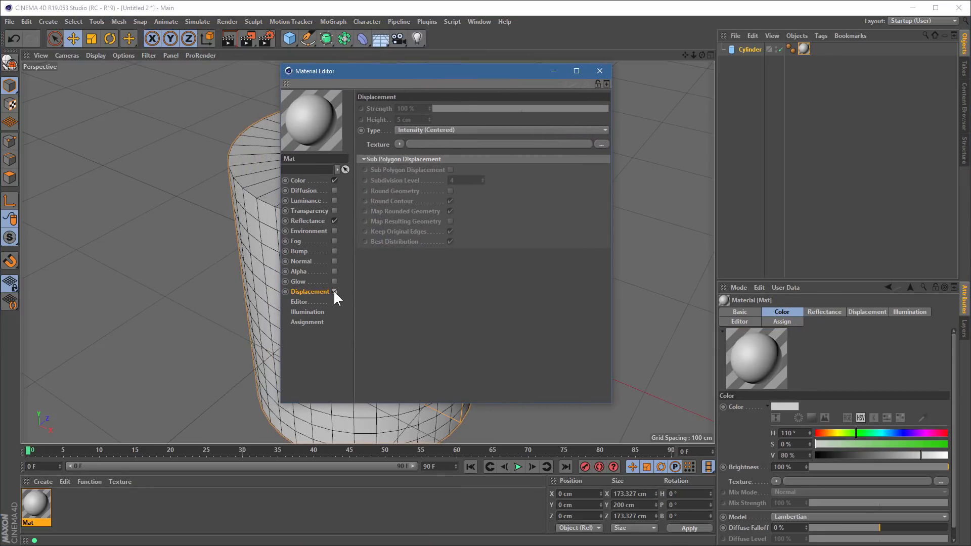
{"action": "left_click", "coordinate": [399, 144]}
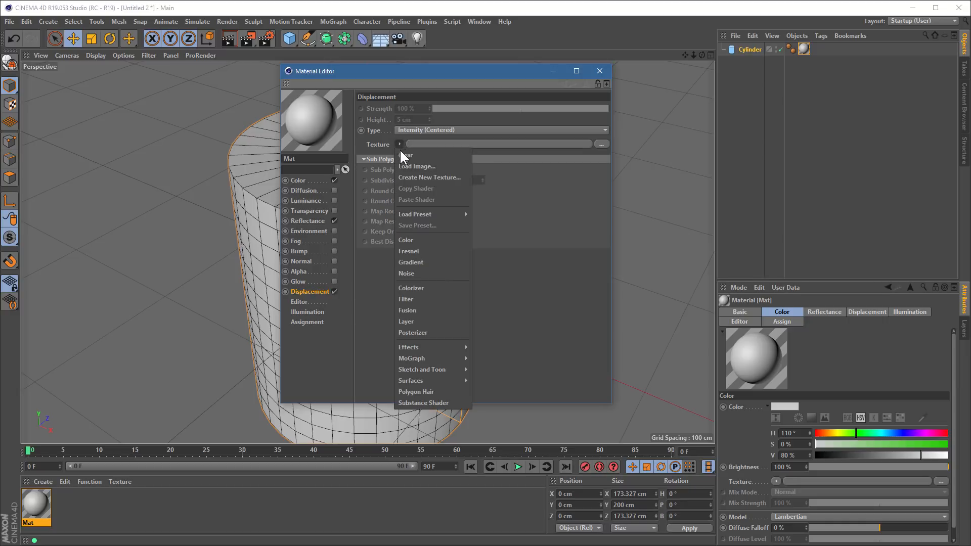
{"action": "left_click", "coordinate": [435, 267]}
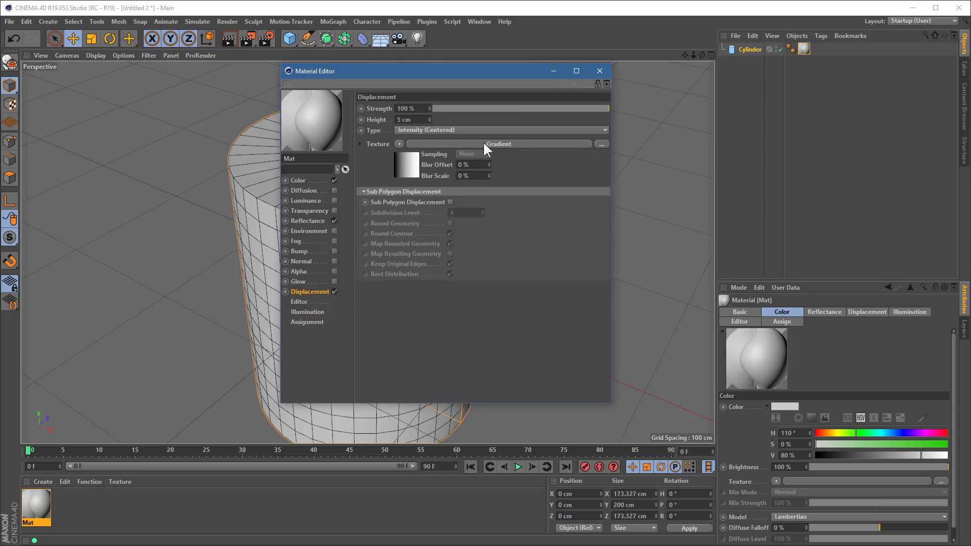
Step: Edit the displacement gradient into a narrow white band near the middle, with a black knot on each side of the white knot
{"action": "left_click", "coordinate": [507, 144]}
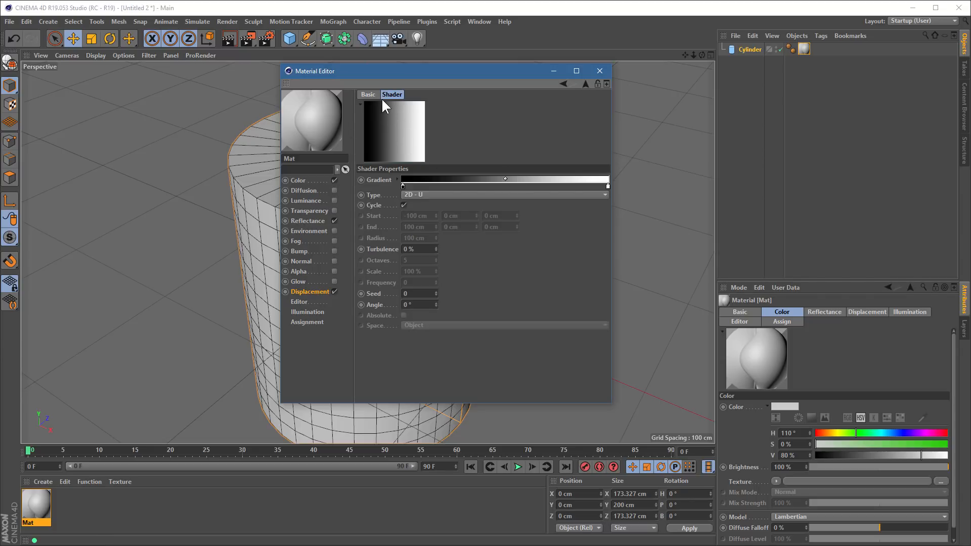
{"action": "left_click_drag", "start_coordinate": [411, 70], "coordinate": [677, 79]}
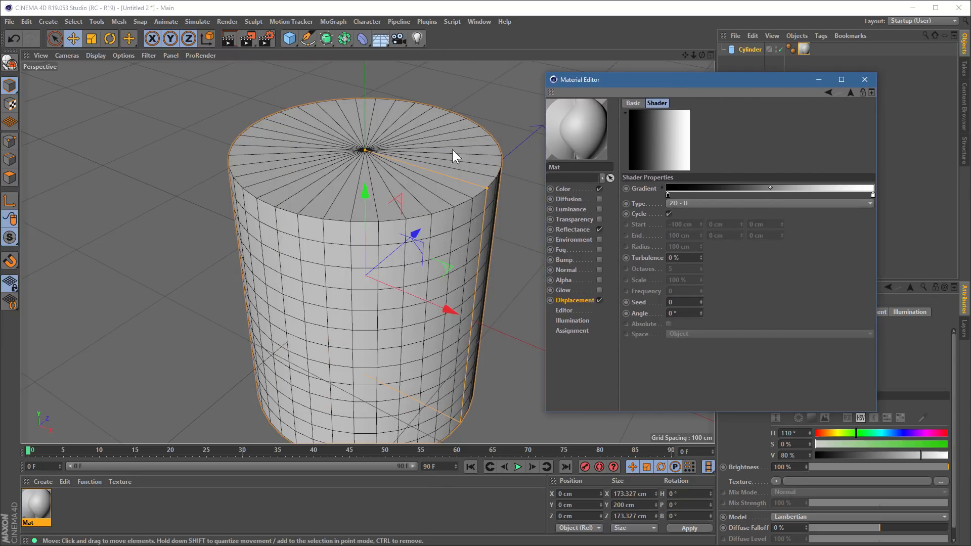
{"action": "left_click_drag", "start_coordinate": [664, 80], "coordinate": [578, 88]}
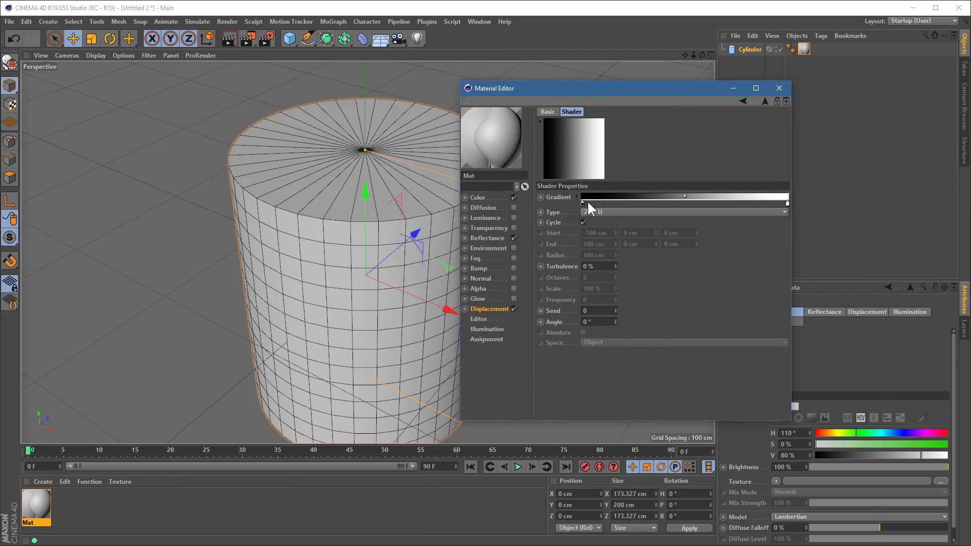
{"action": "left_click_drag", "start_coordinate": [584, 203], "coordinate": [648, 203]}
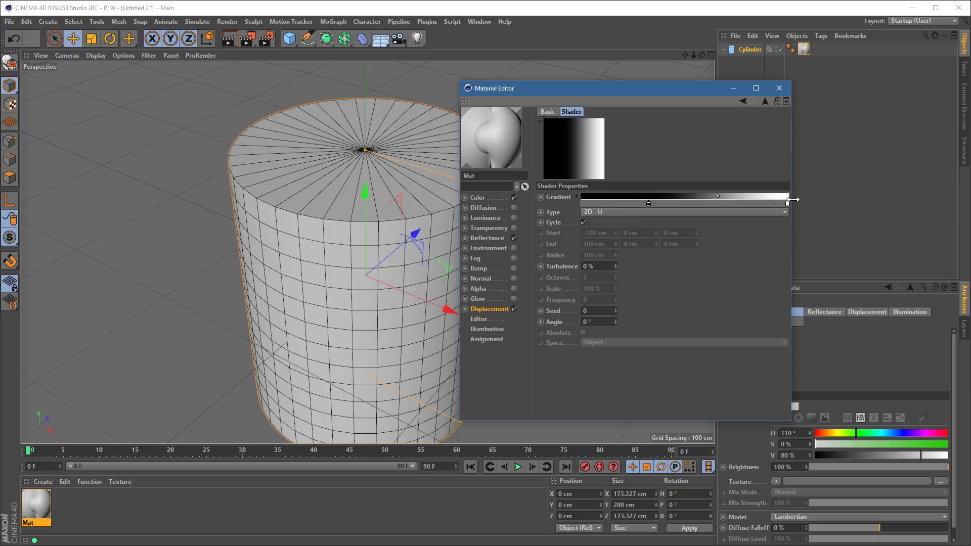
{"action": "left_click_drag", "start_coordinate": [787, 203], "coordinate": [688, 204]}
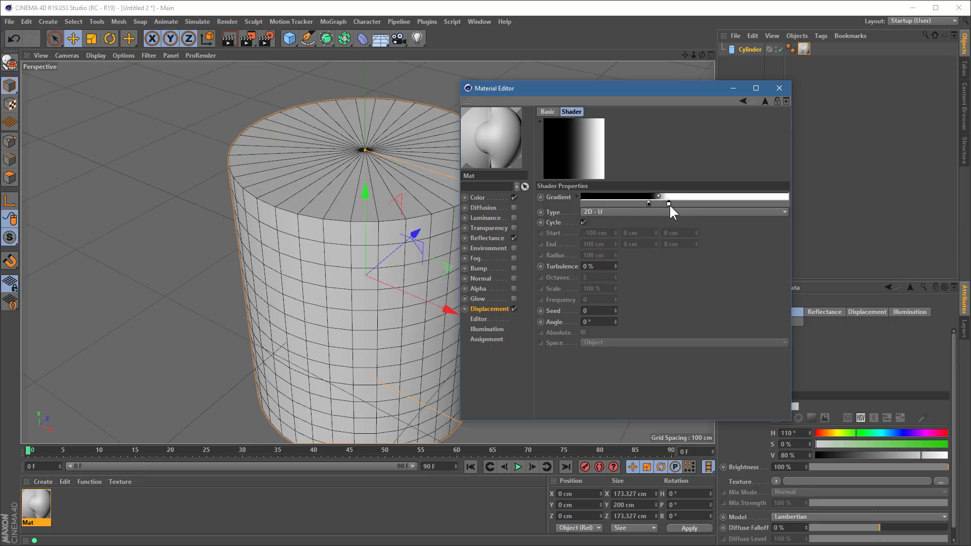
{"action": "left_click_drag", "start_coordinate": [666, 203], "coordinate": [670, 205]}
{"action": "left_click", "coordinate": [695, 203]}
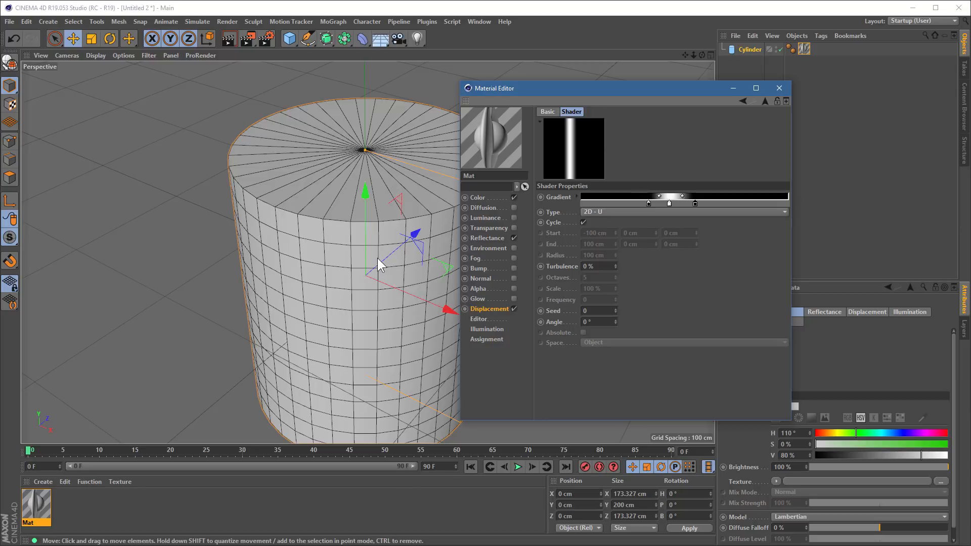
Step: Set the material's OpenGL editor display to Displacement and inspect the gradient on the cylinder's caps and side
{"action": "left_click", "coordinate": [479, 320]}
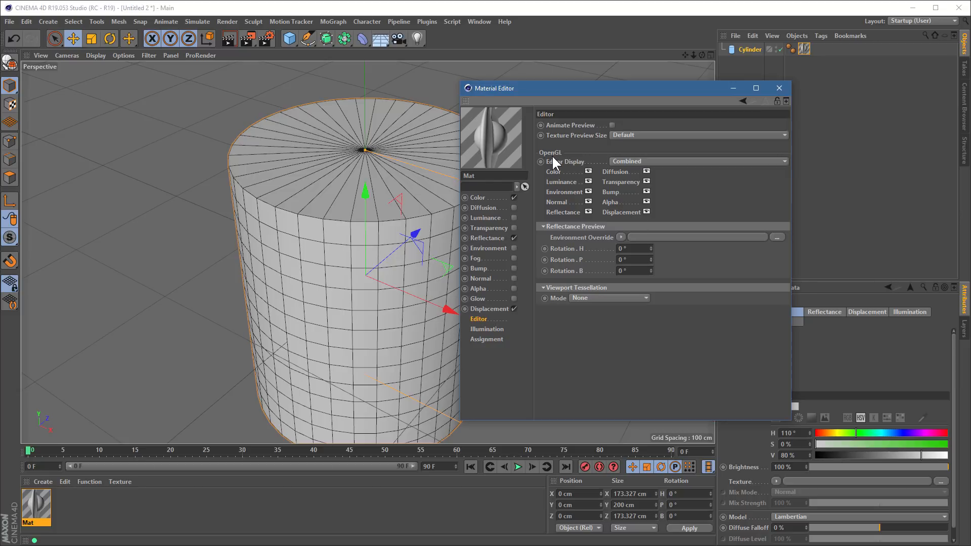
{"action": "left_click", "coordinate": [636, 161]}
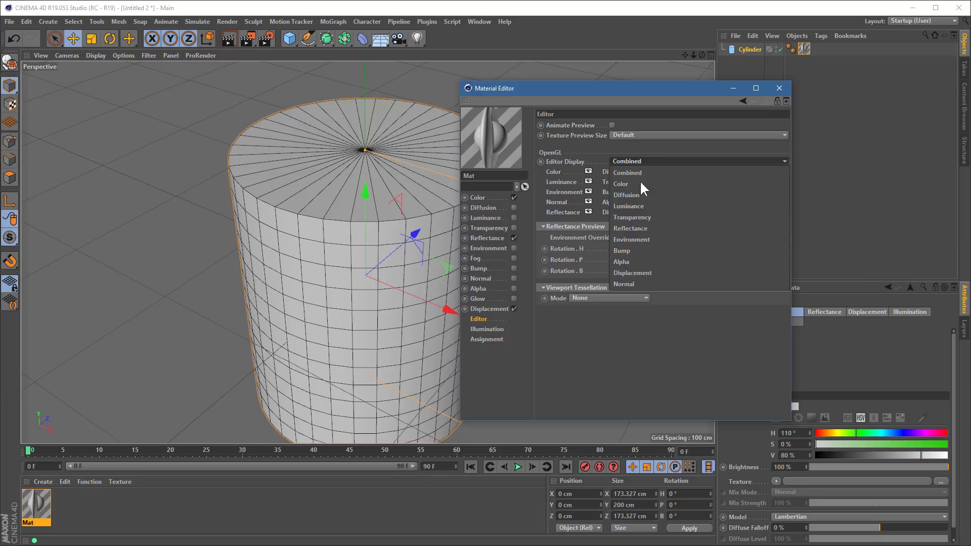
{"action": "left_click", "coordinate": [590, 154]}
{"action": "left_click", "coordinate": [635, 161]}
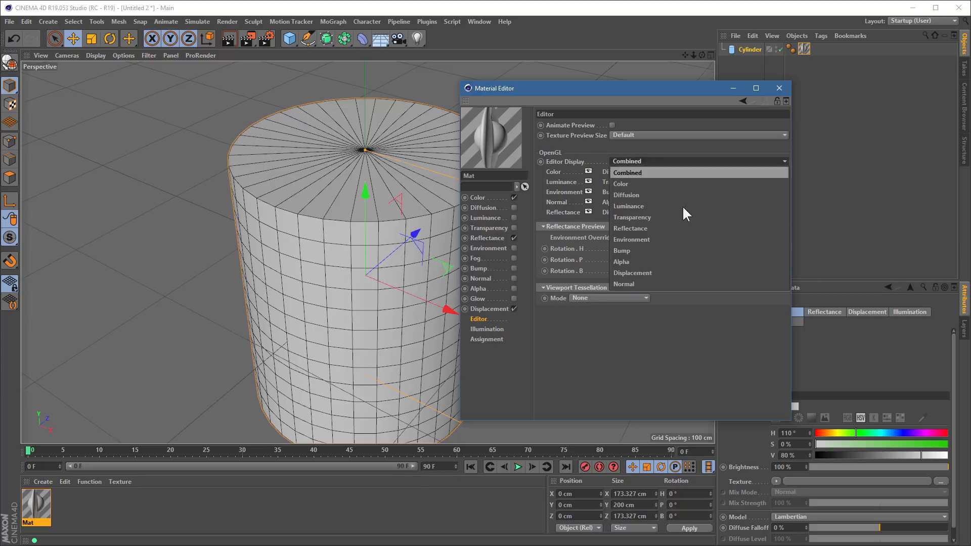
{"action": "left_click", "coordinate": [656, 271]}
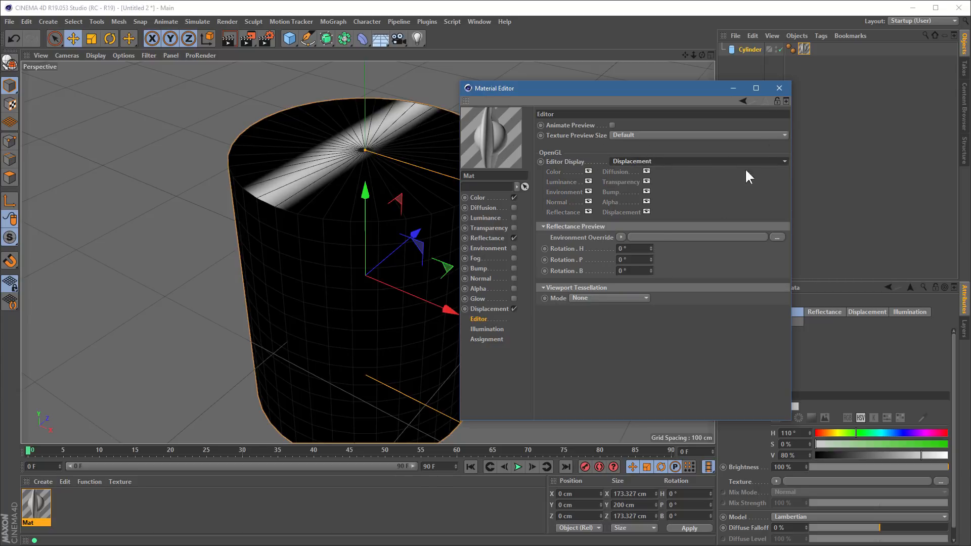
{"action": "left_click", "coordinate": [492, 310]}
{"action": "left_click_drag", "start_coordinate": [590, 91], "coordinate": [705, 68]}
{"action": "left_click_drag", "start_coordinate": [398, 254], "coordinate": [371, 238], "text": "alt"}
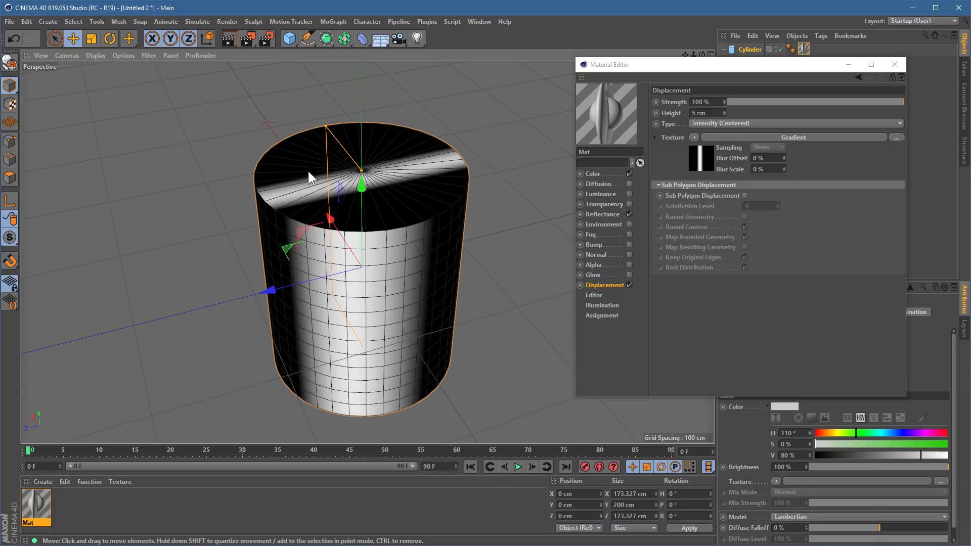
{"action": "mouse_move", "coordinate": [362, 377]}
{"action": "left_mouse_down", "text": "alt"}
{"action": "mouse_move", "coordinate": [360, 208]}
{"action": "mouse_move", "coordinate": [353, 367]}
{"action": "left_mouse_up", "text": "alt"}
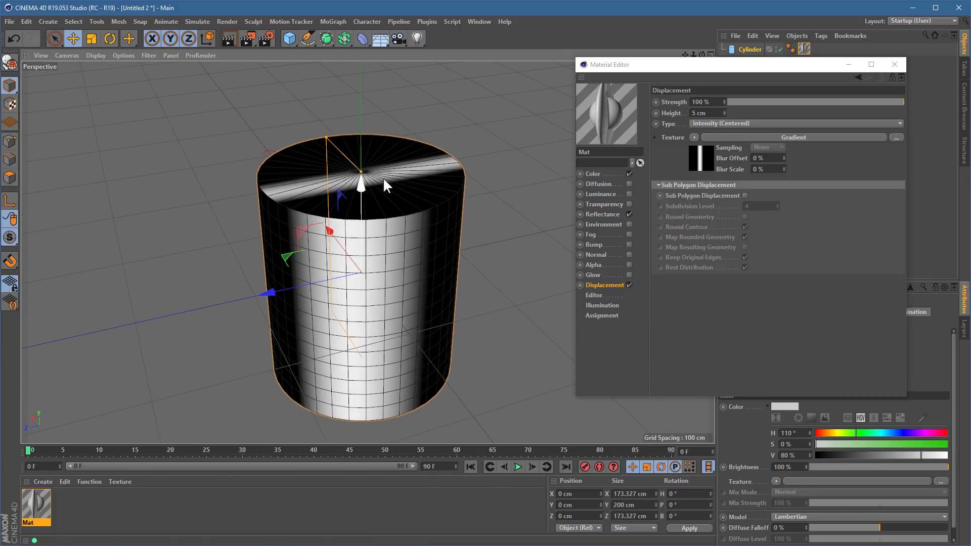
Step: Turn off the cylinder's caps
{"action": "left_click_drag", "start_coordinate": [679, 66], "coordinate": [469, 82]}
{"action": "left_click", "coordinate": [750, 49]}
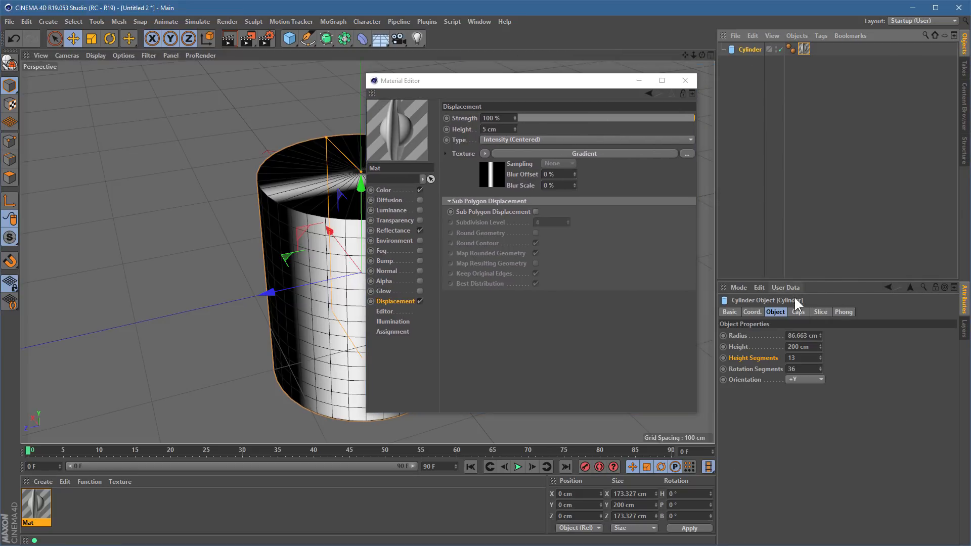
{"action": "left_click", "coordinate": [798, 313]}
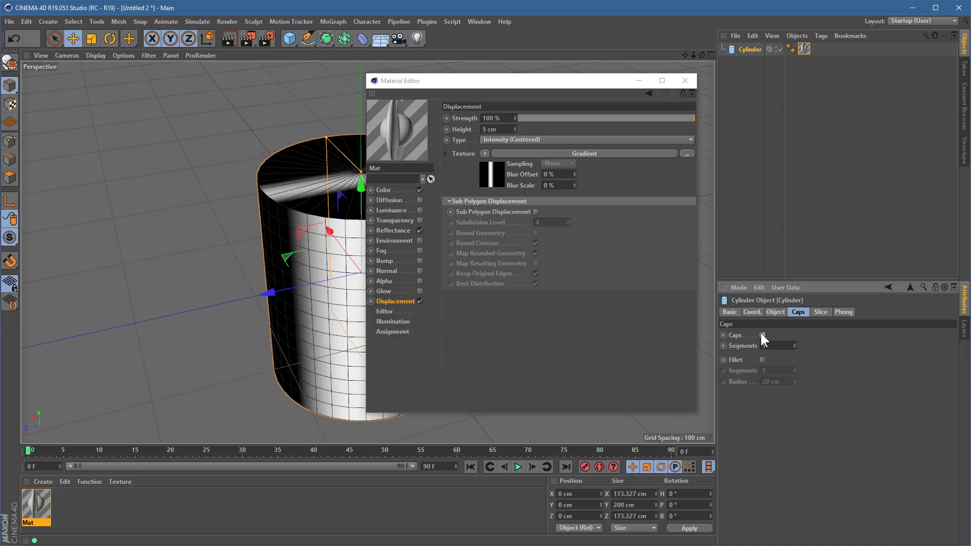
{"action": "left_click", "coordinate": [761, 334]}
{"action": "left_click_drag", "start_coordinate": [478, 80], "coordinate": [684, 76]}
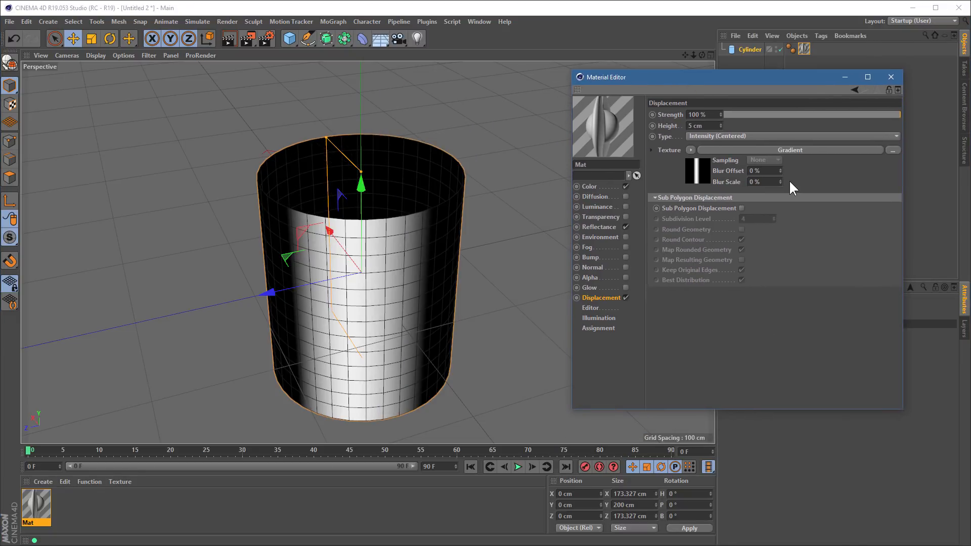
Step: Change the displacement gradient's type to 2D - V so the band runs horizontally around the cylinder
{"action": "left_click_drag", "start_coordinate": [343, 219], "coordinate": [390, 219], "text": "alt"}
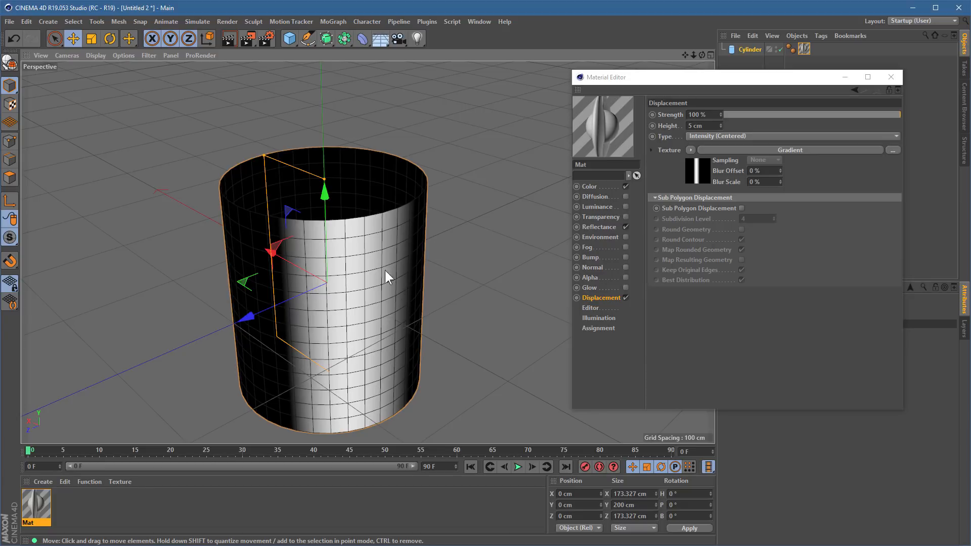
{"action": "left_click", "coordinate": [807, 149]}
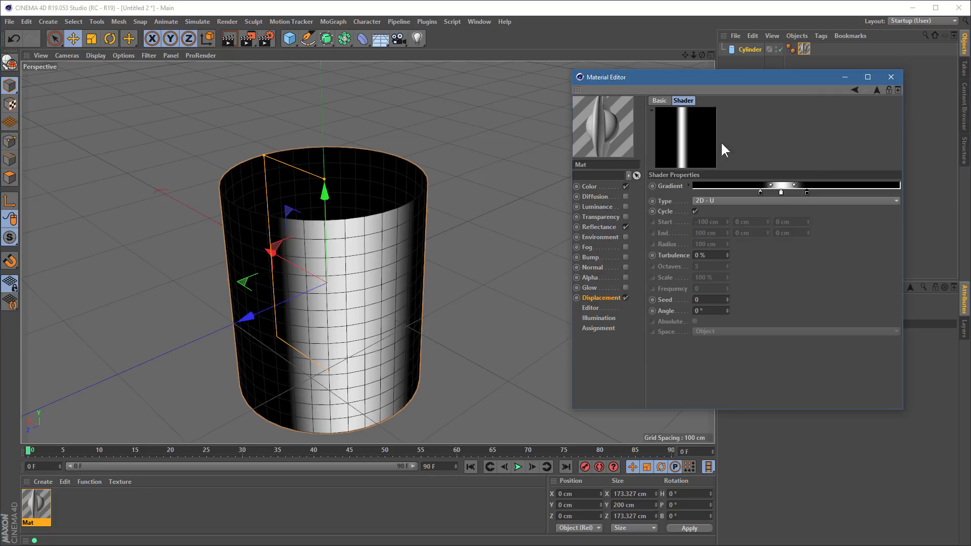
{"action": "left_click", "coordinate": [723, 195]}
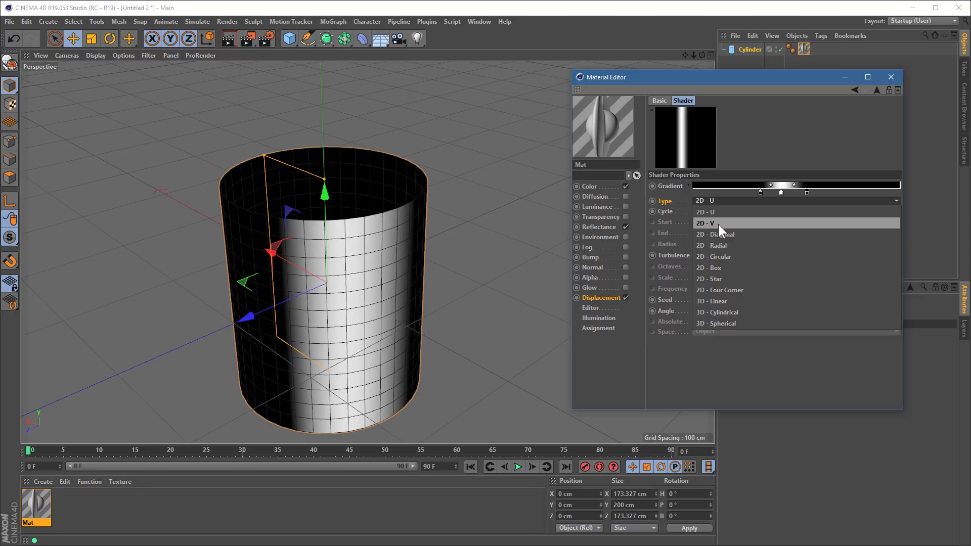
{"action": "left_click", "coordinate": [815, 125]}
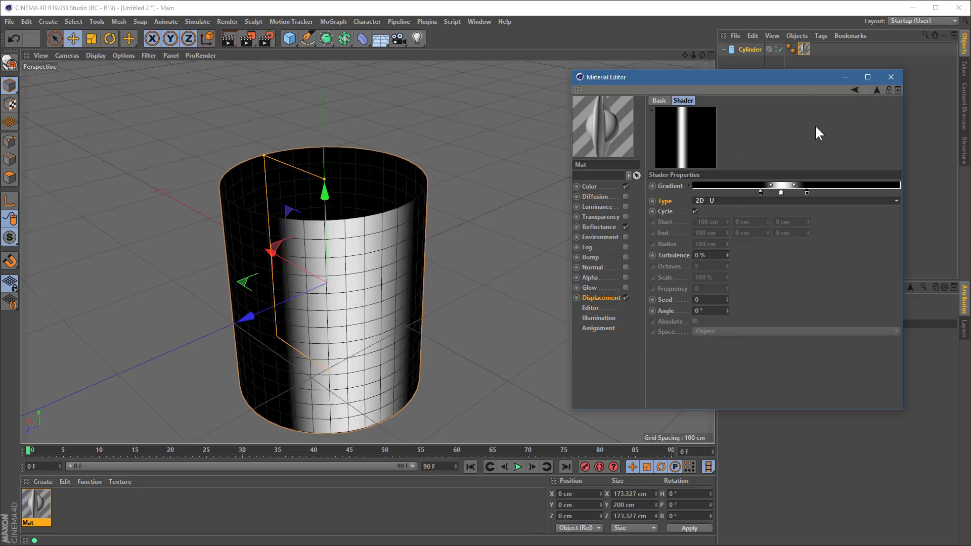
{"action": "left_click", "coordinate": [723, 201]}
{"action": "left_click", "coordinate": [734, 222]}
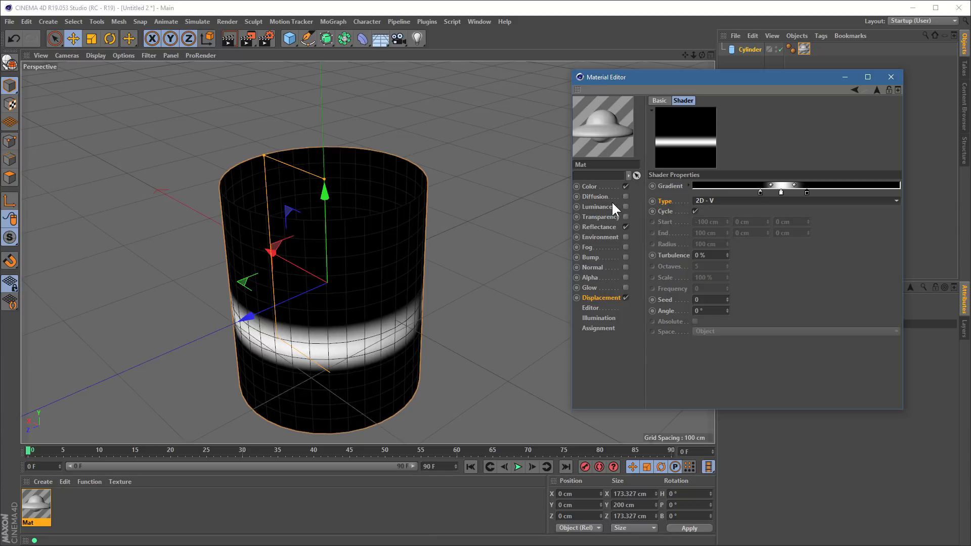
Step: Set the displacement gradient's angle to -12° and inspect how the band's ends line up at the cylinder's seam
{"action": "left_click_drag", "start_coordinate": [211, 271], "coordinate": [268, 279], "text": "alt"}
{"action": "left_click_drag", "start_coordinate": [326, 265], "coordinate": [388, 353], "text": "alt"}
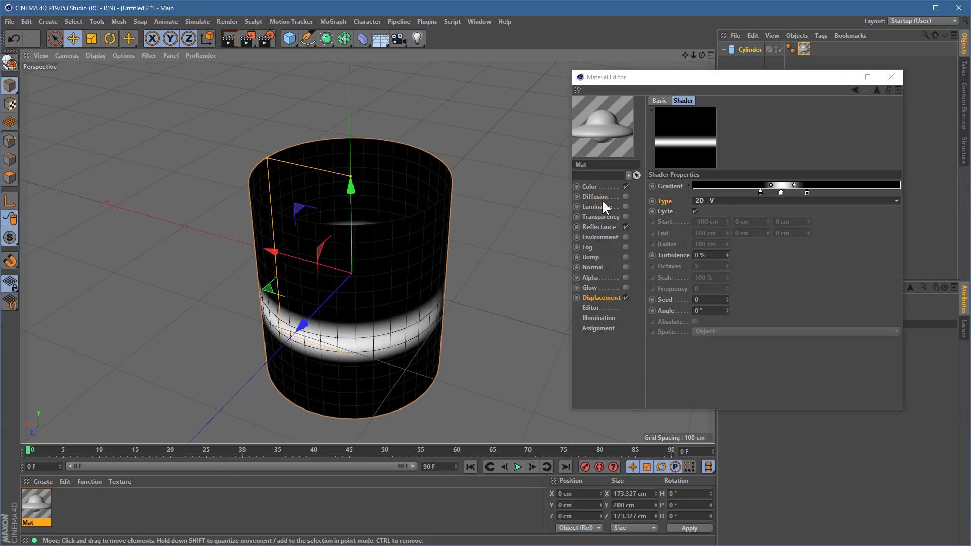
{"action": "left_click", "coordinate": [668, 310]}
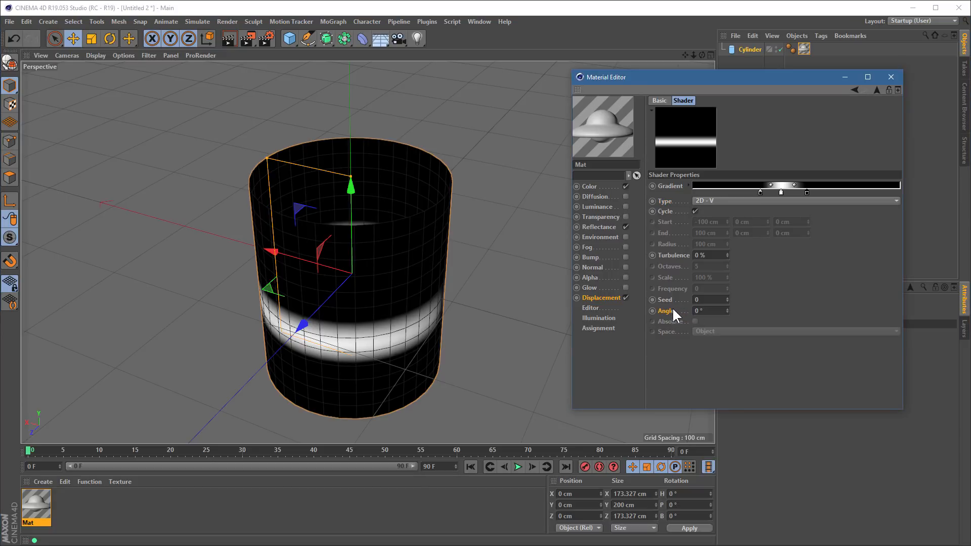
{"action": "mouse_move", "coordinate": [727, 309]}
{"action": "left_mouse_down"}
{"action": "mouse_move", "coordinate": [727, 296]}
{"action": "mouse_move", "coordinate": [727, 318]}
{"action": "left_mouse_up"}
{"action": "left_click_drag", "start_coordinate": [404, 286], "coordinate": [220, 229], "text": "alt"}
{"action": "left_click_drag", "start_coordinate": [419, 270], "coordinate": [345, 233], "text": "alt"}
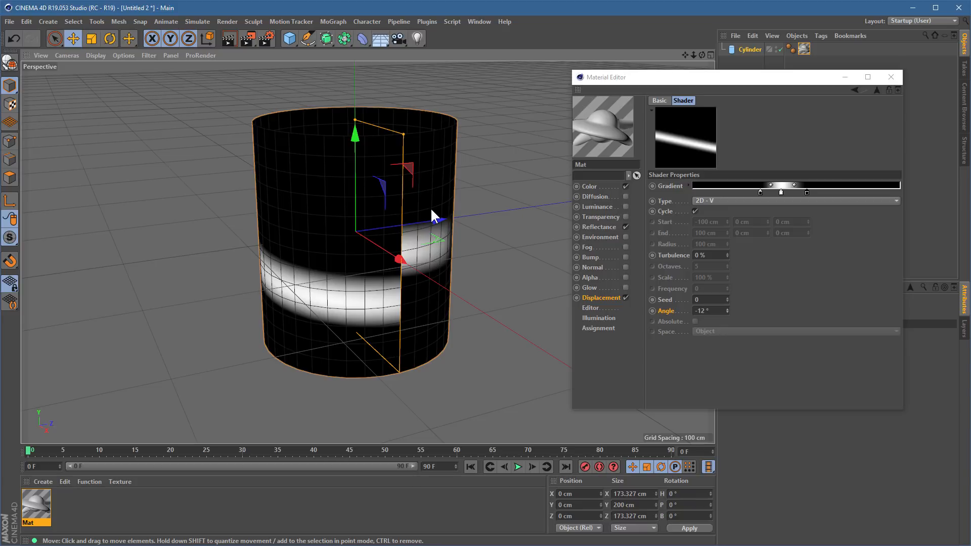
{"action": "left_click_drag", "start_coordinate": [454, 149], "coordinate": [358, 183], "text": "alt"}
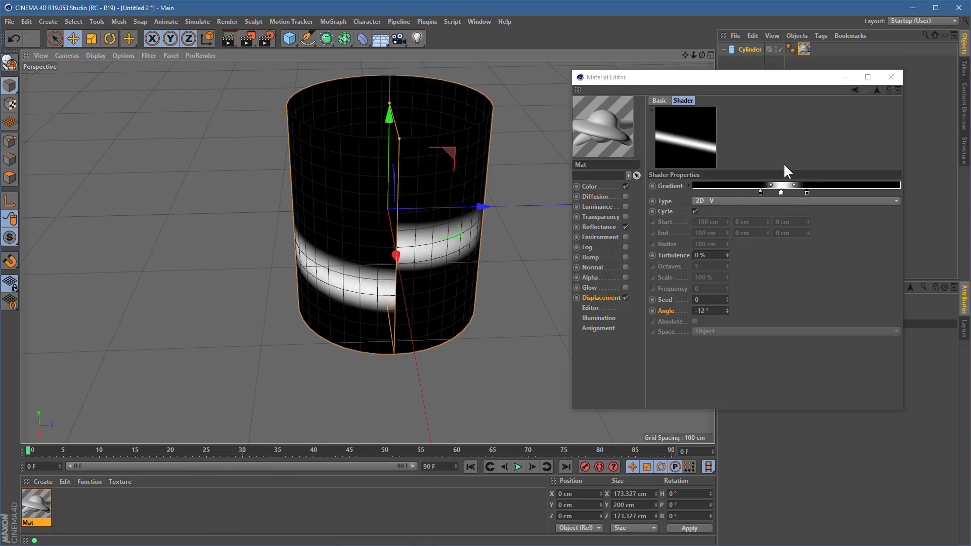
Step: Add a second light band to the gradient after the first, using two more black knots with a light knot between them
{"action": "left_click", "coordinate": [818, 192]}
{"action": "left_click", "coordinate": [866, 193]}
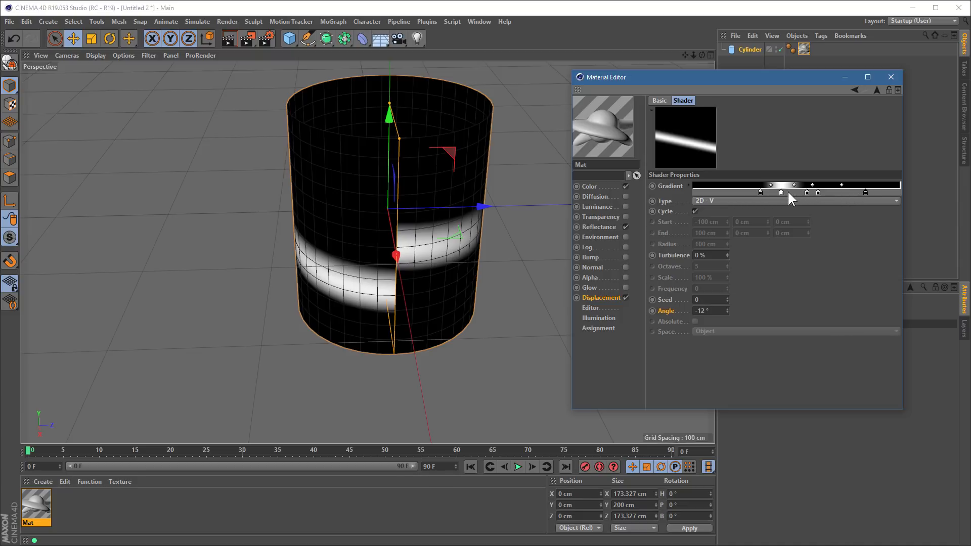
{"action": "left_click", "coordinate": [839, 192]}
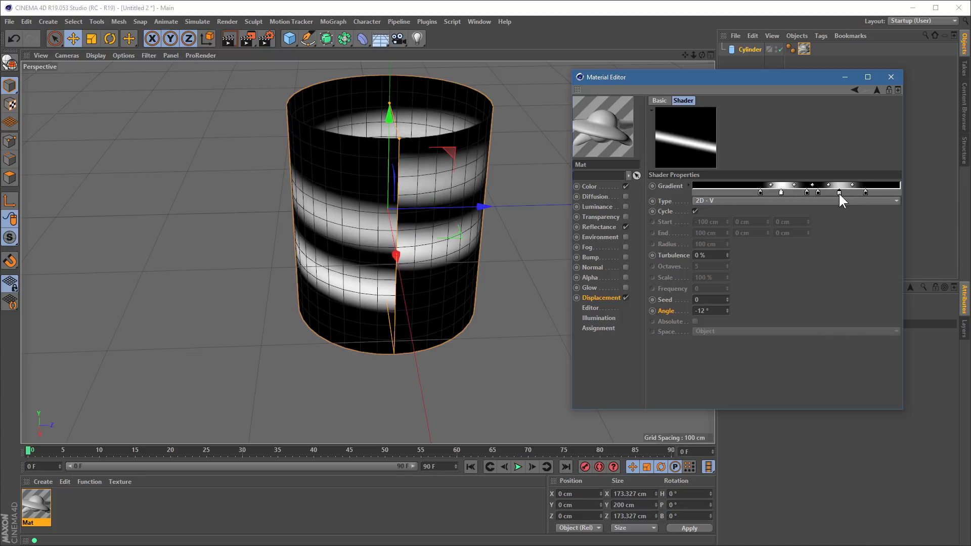
{"action": "left_click_drag", "start_coordinate": [322, 217], "coordinate": [381, 174], "text": "alt"}
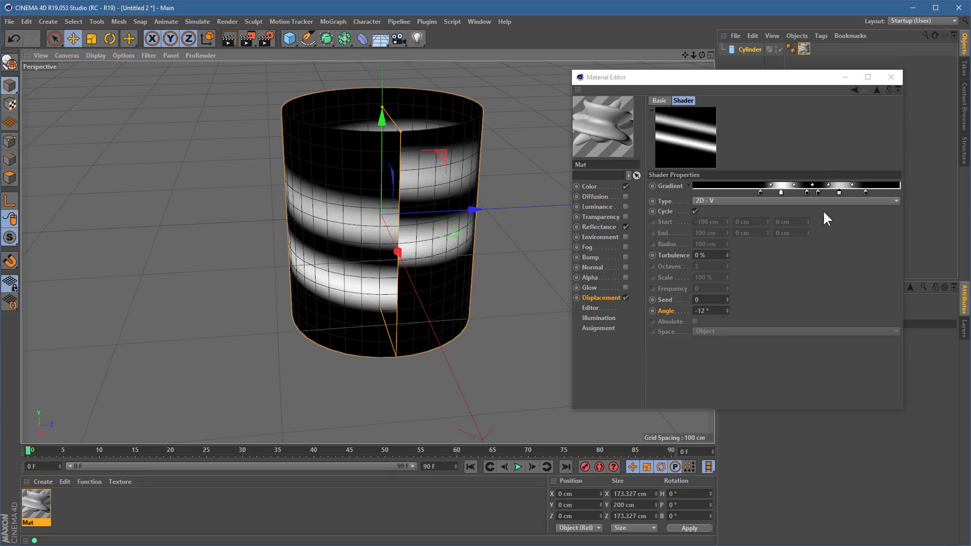
Step: Set the gradient's angle to -16° and inspect how the two bands meet at the cylinder's seam
{"action": "left_click", "coordinate": [670, 309]}
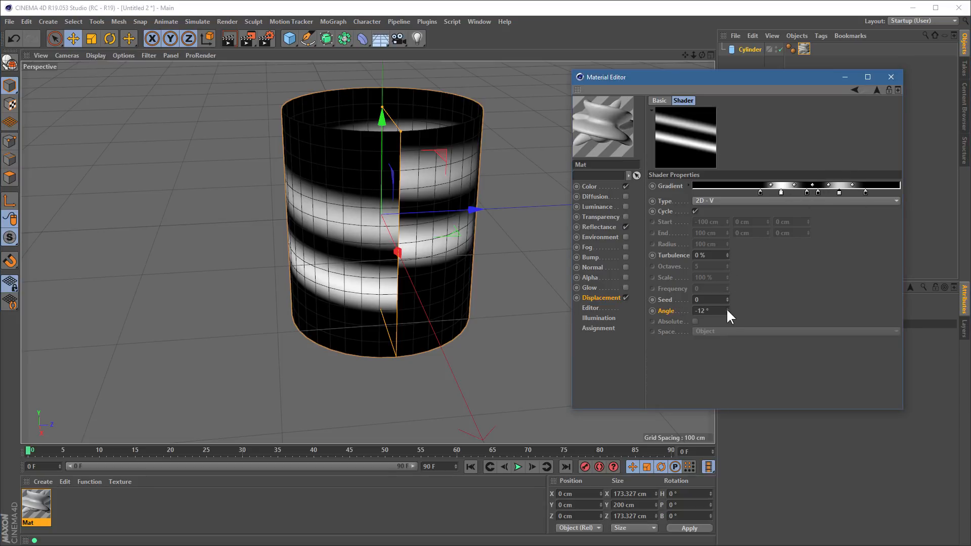
{"action": "left_click_drag", "start_coordinate": [729, 310], "coordinate": [724, 311]}
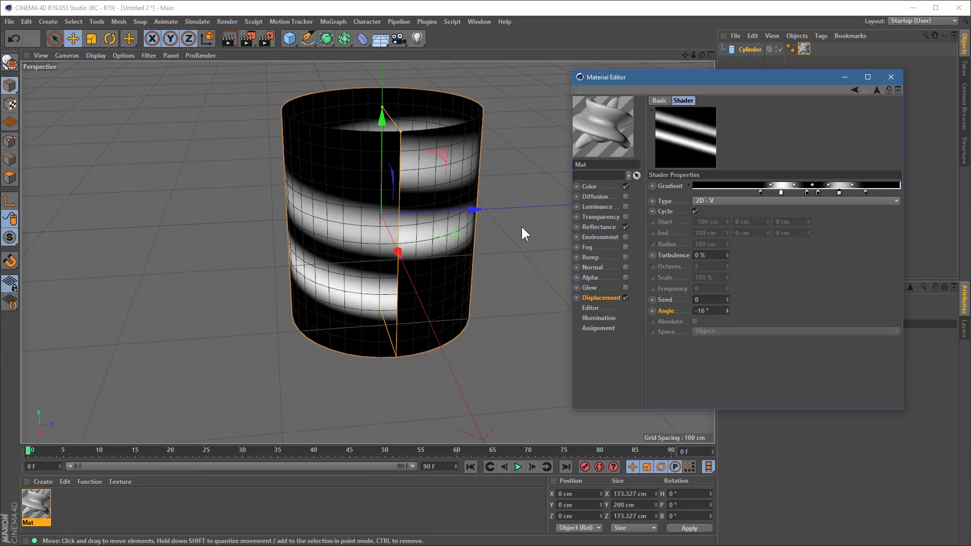
{"action": "left_click", "coordinate": [486, 236]}
{"action": "left_click_drag", "start_coordinate": [293, 232], "coordinate": [347, 230], "text": "alt"}
{"action": "left_click_drag", "start_coordinate": [472, 222], "coordinate": [394, 259], "text": "alt"}
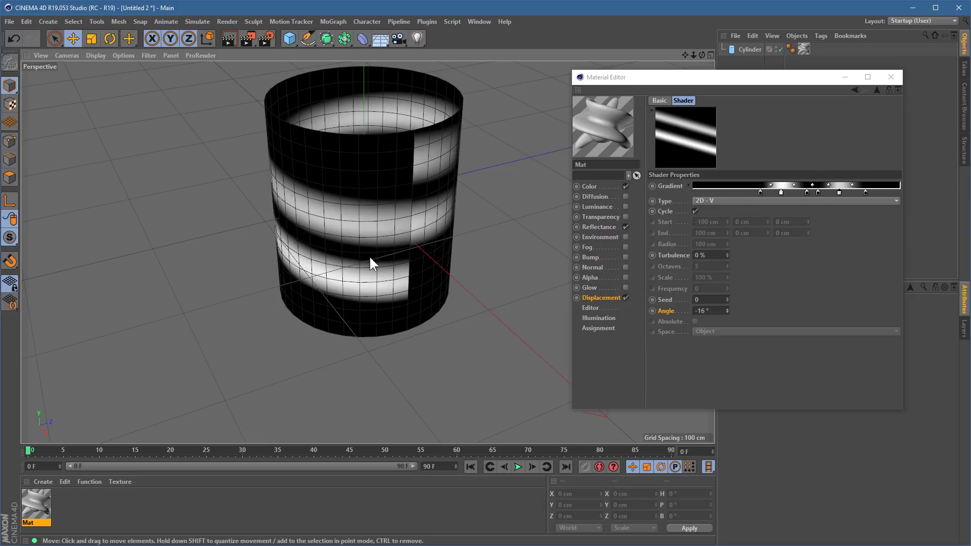
Step: Widen the Material Editor and shift all six gradient knots toward the gradient's end, keeping two separate bands
{"action": "left_click_drag", "start_coordinate": [711, 81], "coordinate": [282, 87]}
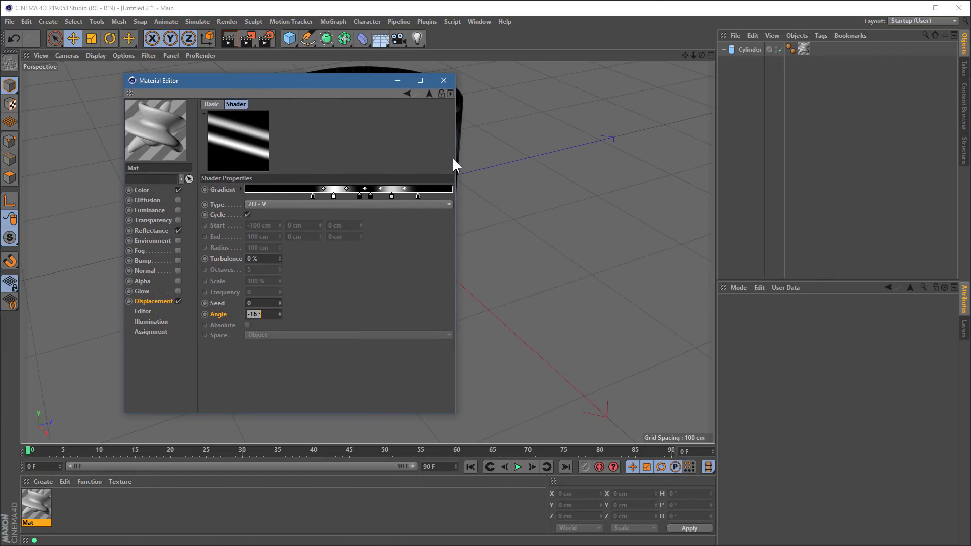
{"action": "left_click_drag", "start_coordinate": [458, 155], "coordinate": [658, 156]}
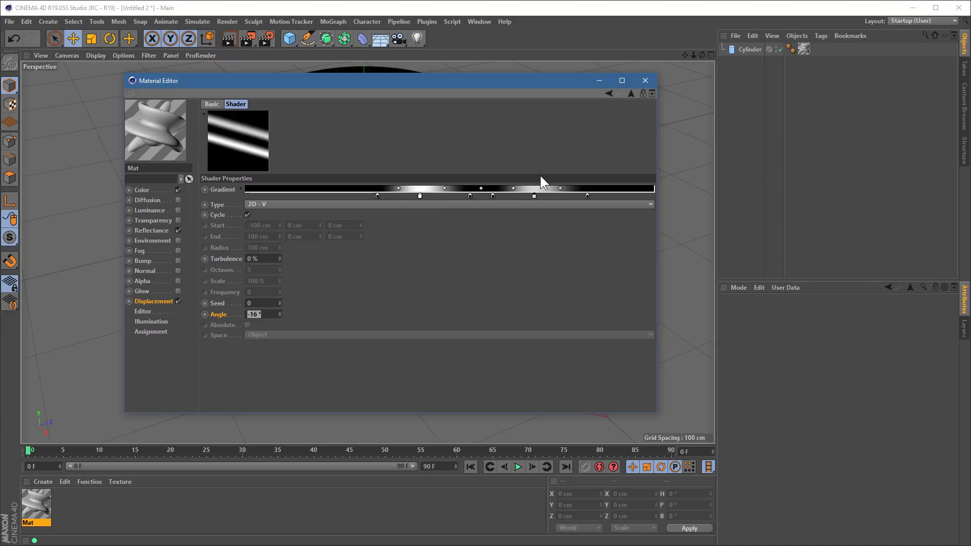
{"action": "left_click_drag", "start_coordinate": [451, 83], "coordinate": [421, 181]}
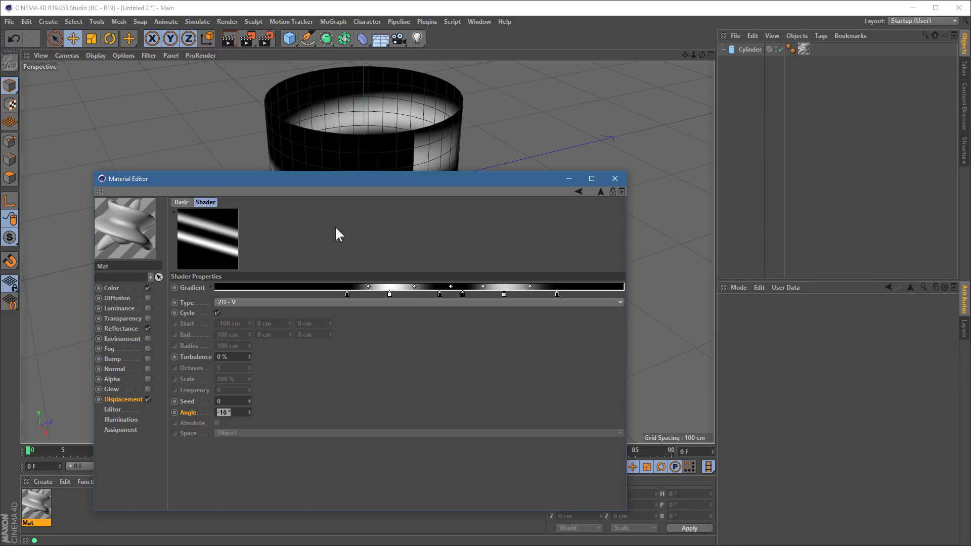
{"action": "left_click_drag", "start_coordinate": [557, 293], "coordinate": [600, 293]}
{"action": "left_click_drag", "start_coordinate": [505, 294], "coordinate": [564, 293]}
{"action": "left_click_drag", "start_coordinate": [462, 293], "coordinate": [519, 293]}
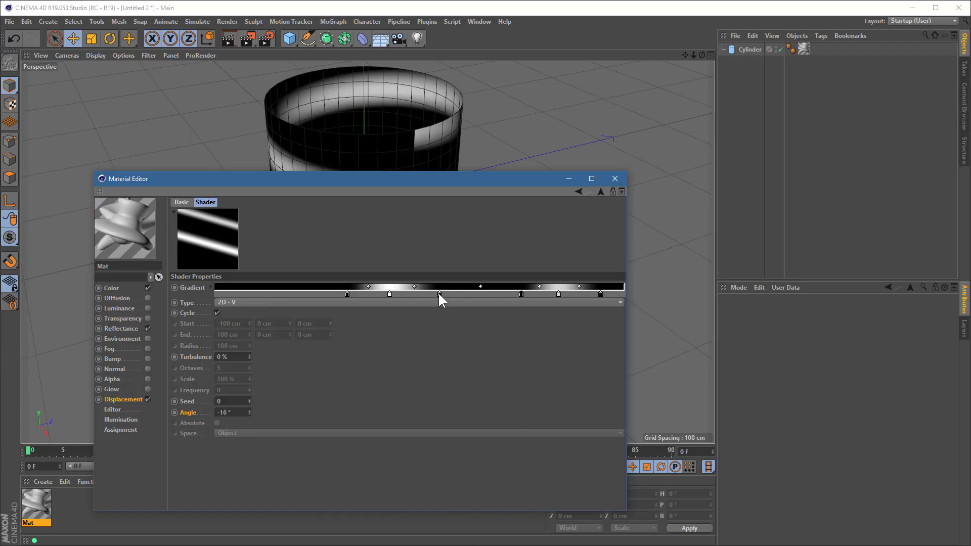
{"action": "left_click_drag", "start_coordinate": [439, 293], "coordinate": [497, 293]}
{"action": "left_click_drag", "start_coordinate": [390, 294], "coordinate": [471, 294]}
{"action": "left_click_drag", "start_coordinate": [343, 295], "coordinate": [433, 303]}
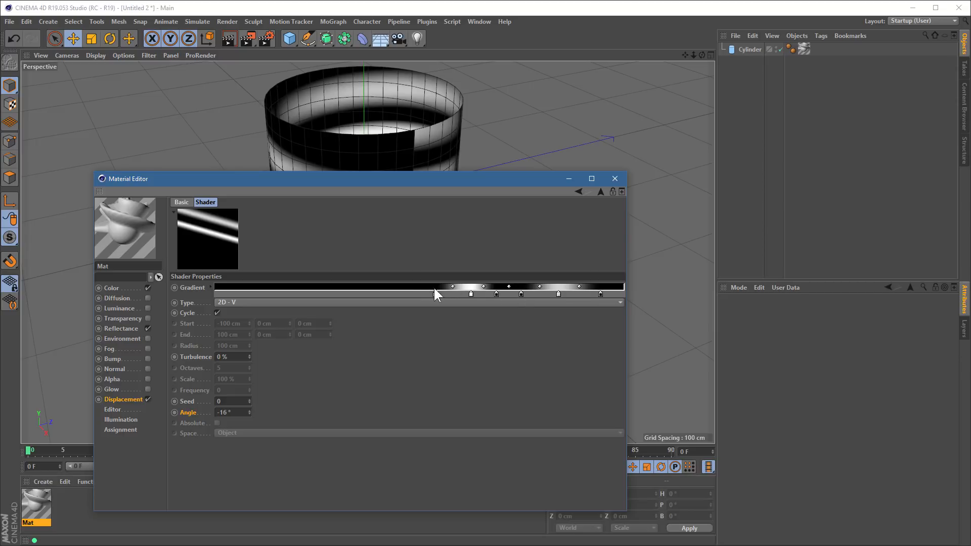
Step: Expand the gradient's knot settings and set the first black knot's position to 60%
{"action": "left_click", "coordinate": [210, 287]}
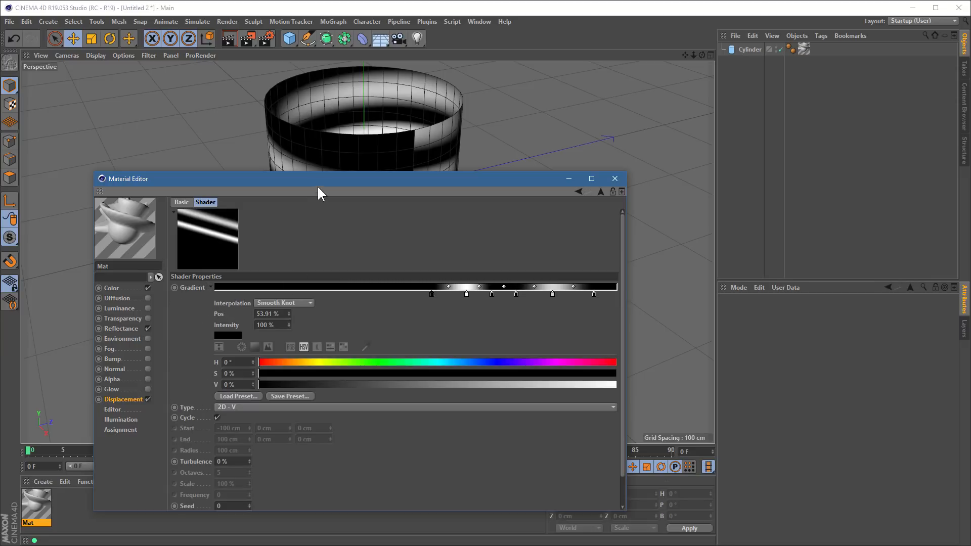
{"action": "left_click_drag", "start_coordinate": [328, 179], "coordinate": [368, 110]}
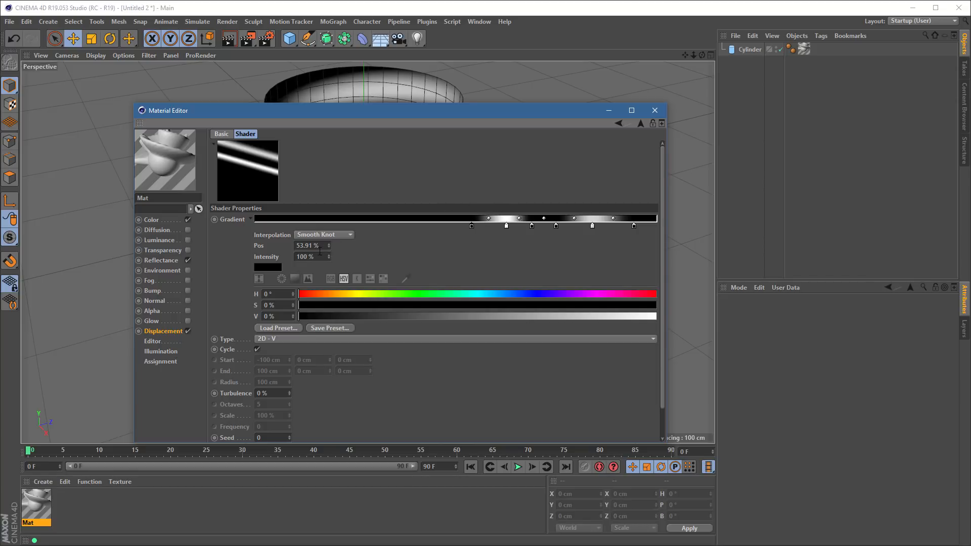
{"action": "left_click_drag", "start_coordinate": [507, 226], "coordinate": [484, 226]}
{"action": "left_click_drag", "start_coordinate": [453, 109], "coordinate": [454, 72]}
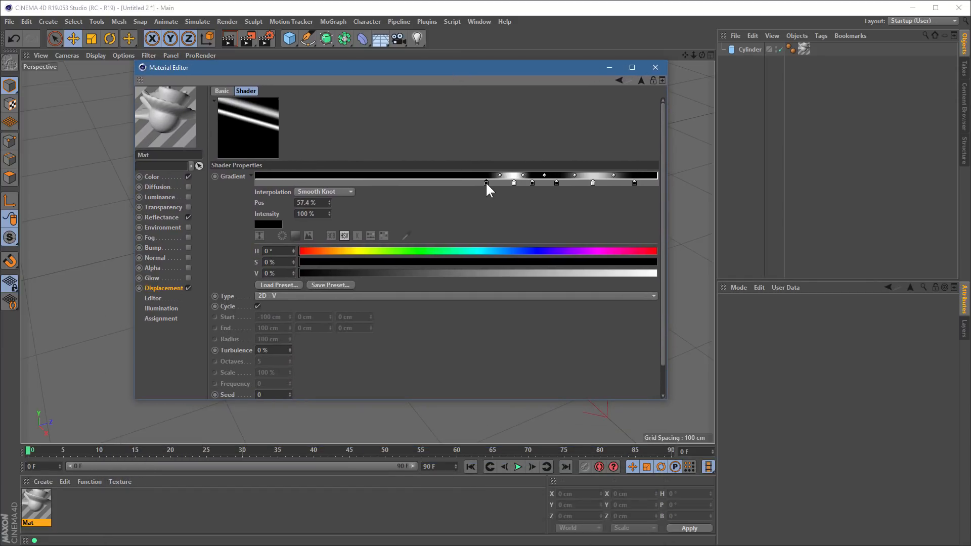
{"action": "left_click_drag", "start_coordinate": [317, 203], "coordinate": [229, 182]}
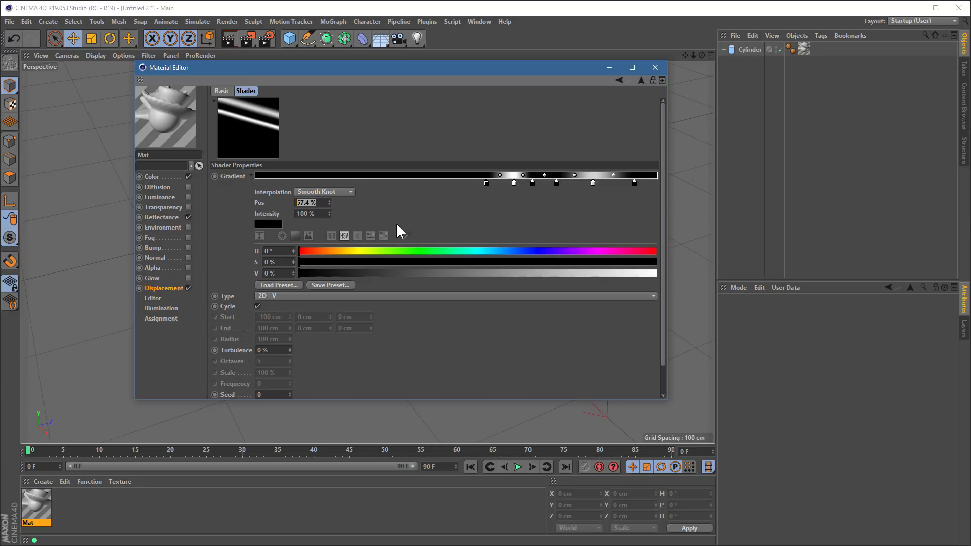
{"action": "type", "text": "60"}
{"action": "key", "text": "Return"}
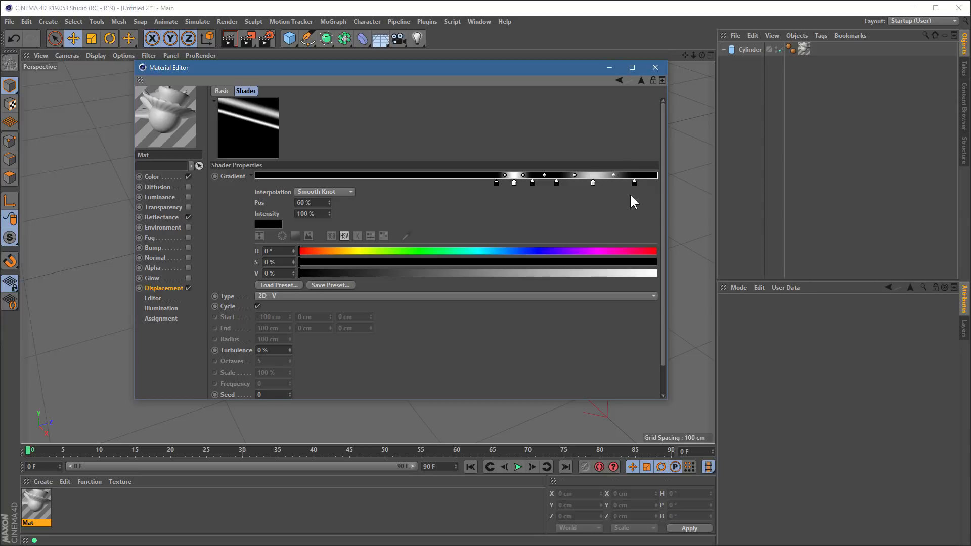
Step: Move the last black knot inward to about 91% and position the first band's white knot at 65% and closing black knot at 70%
{"action": "left_click_drag", "start_coordinate": [634, 183], "coordinate": [618, 183]}
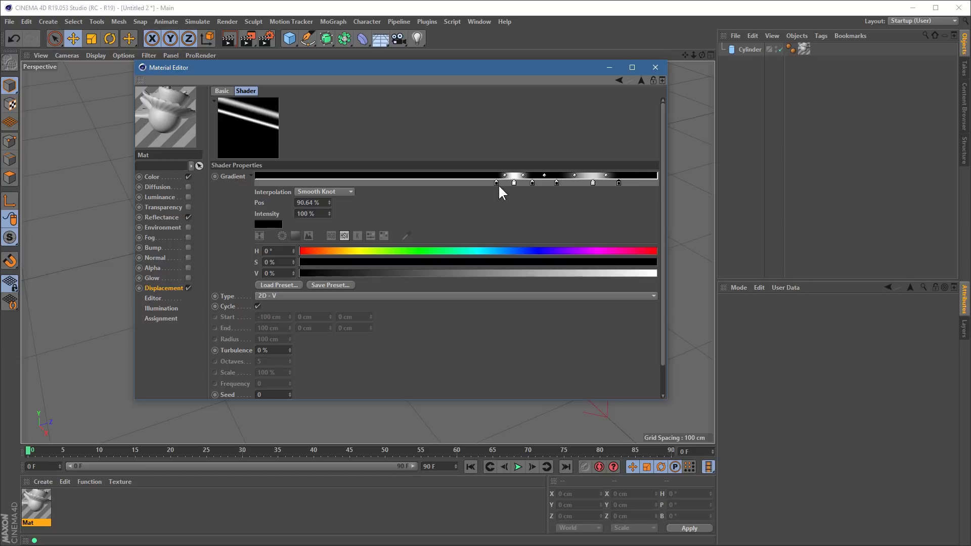
{"action": "left_click", "coordinate": [514, 183]}
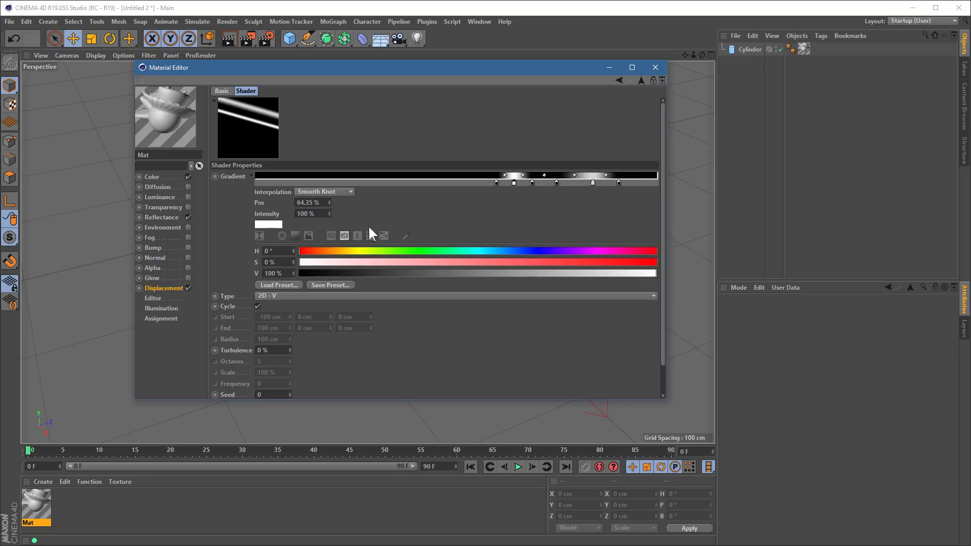
{"action": "left_click", "coordinate": [318, 202]}
{"action": "type", "text": "65"}
{"action": "key", "text": "Return"}
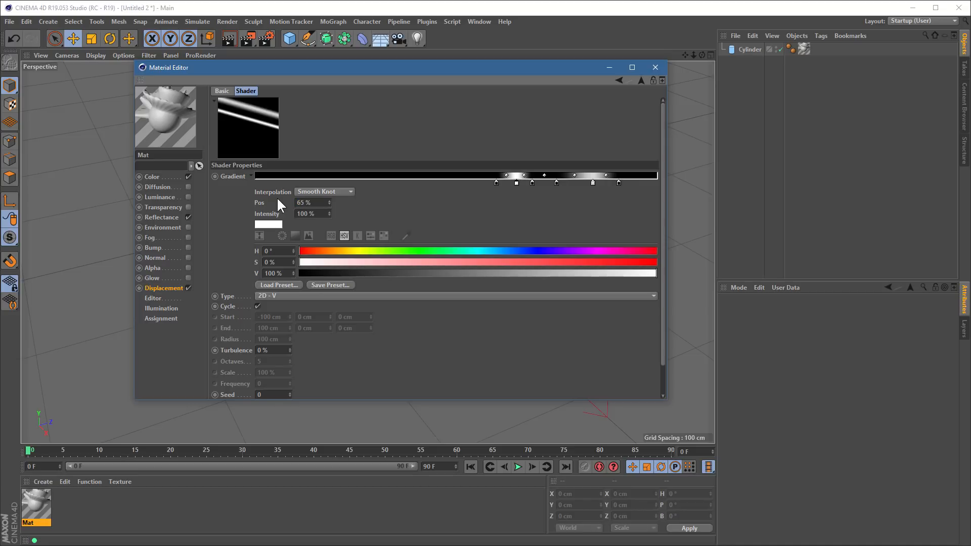
{"action": "left_click", "coordinate": [533, 183]}
{"action": "type", "text": "70"}
{"action": "key", "text": "Return"}
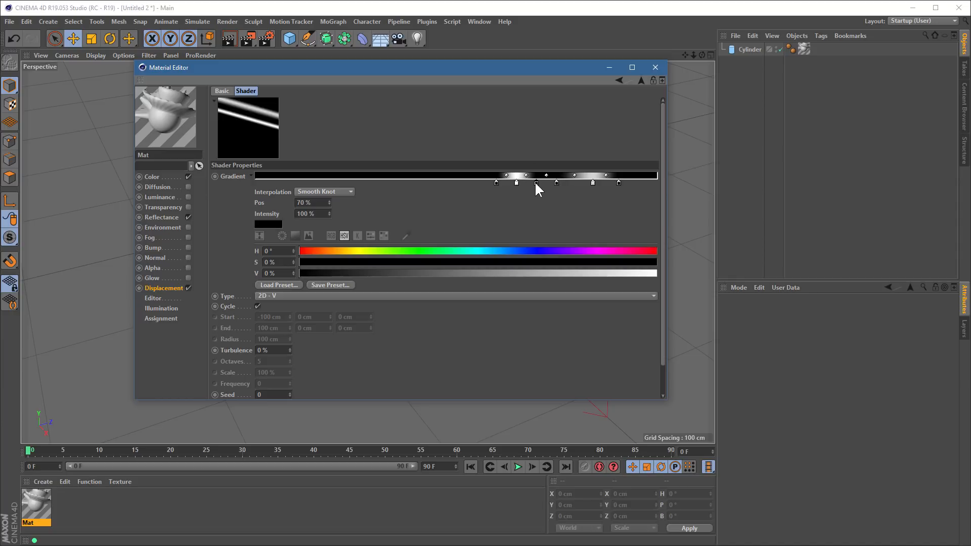
Step: Set the position of the second band's opening black knot to 72%
{"action": "left_click", "coordinate": [556, 182]}
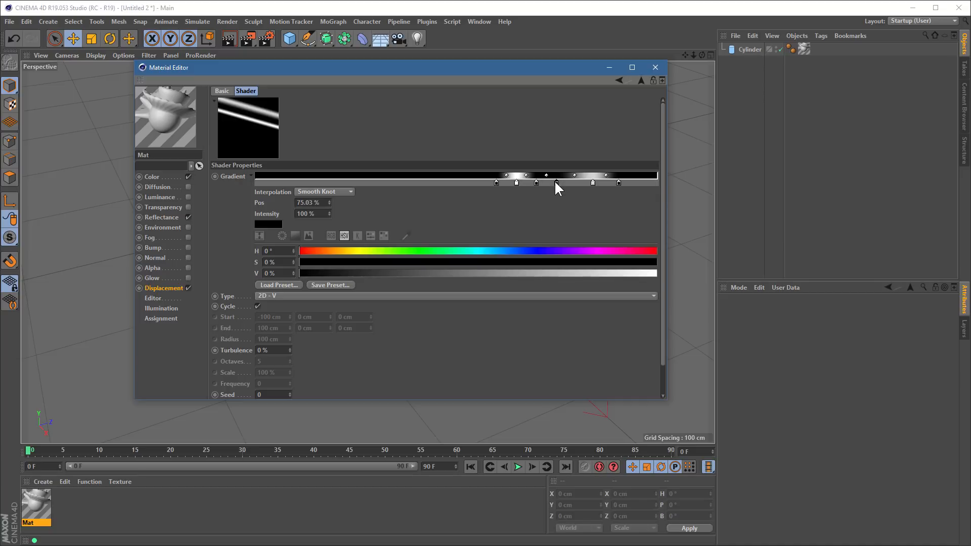
{"action": "left_click_drag", "start_coordinate": [329, 203], "coordinate": [329, 196]}
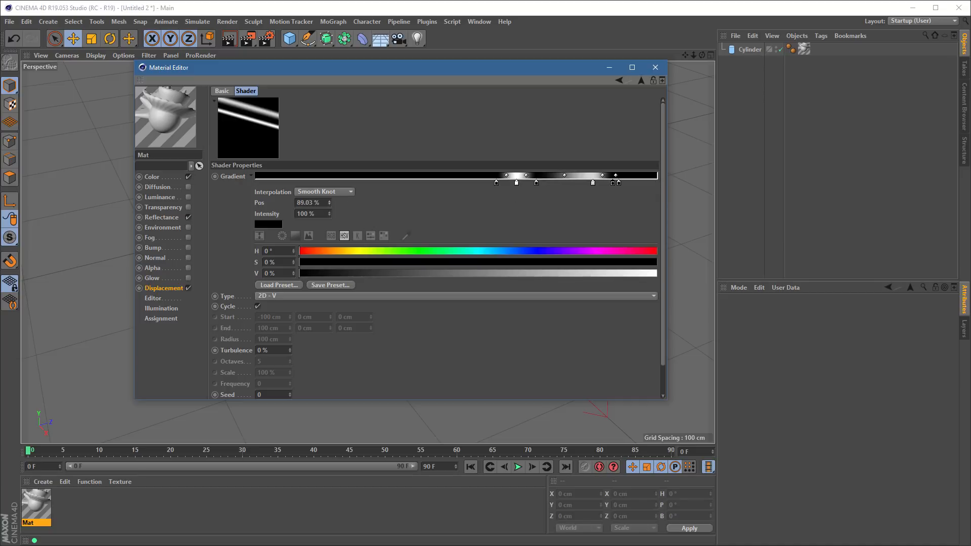
{"action": "double_click", "coordinate": [311, 203]}
{"action": "type", "text": "72"}
{"action": "key", "text": "Return"}
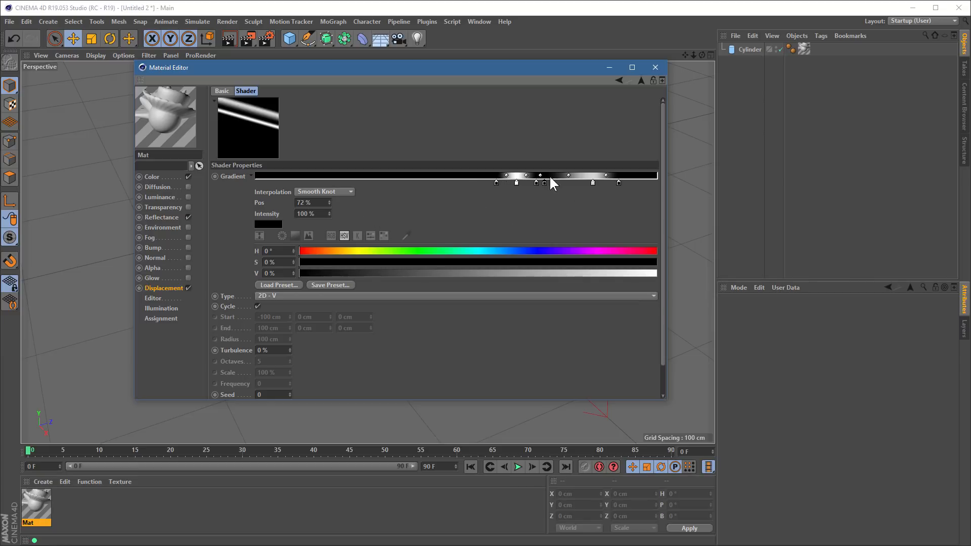
Step: Set the second band's light knot to position 77% and its closing black knot to 82%
{"action": "left_click", "coordinate": [593, 183]}
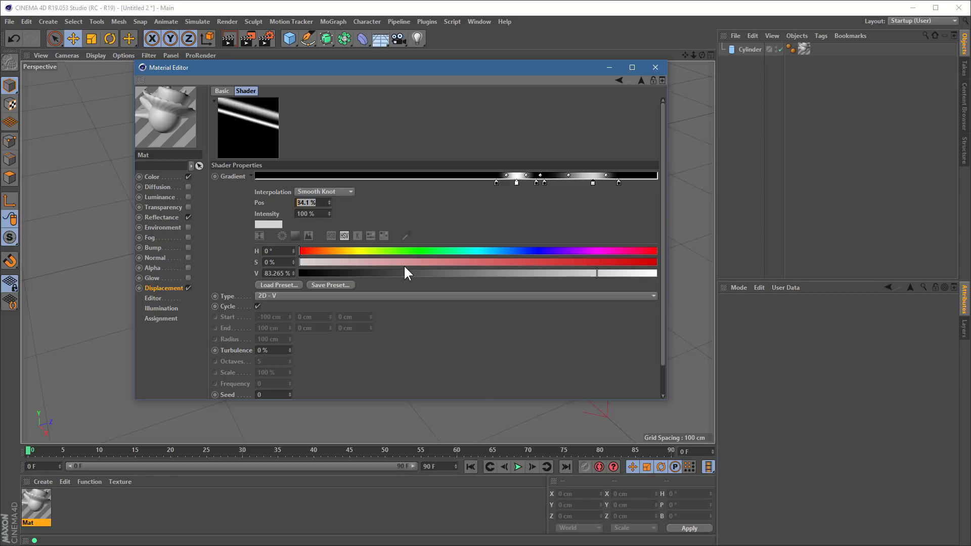
{"action": "type", "text": "77"}
{"action": "key", "text": "Return"}
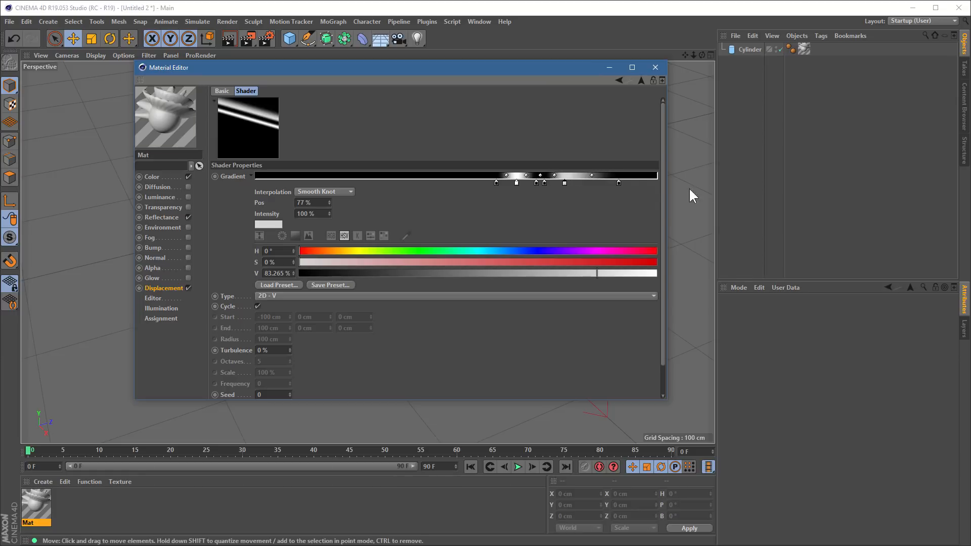
{"action": "left_click", "coordinate": [618, 183]}
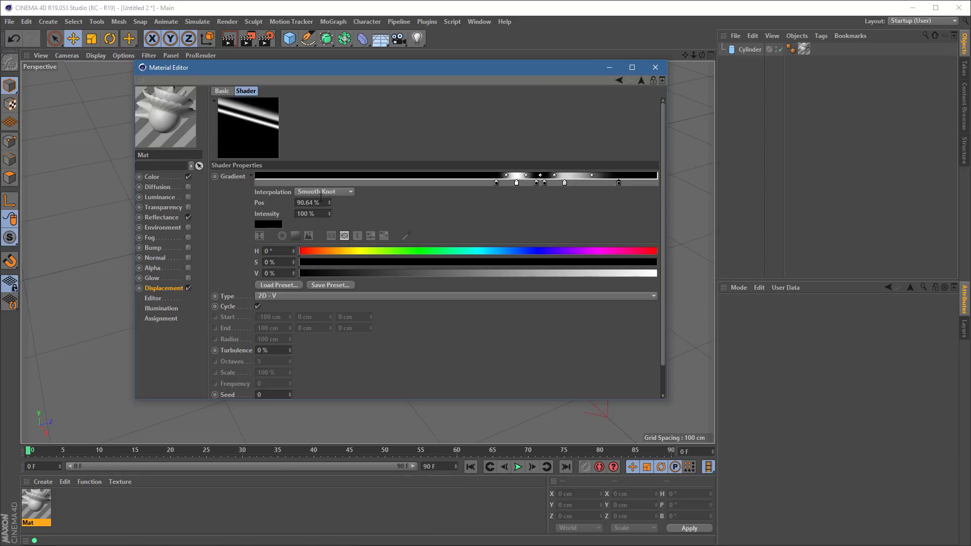
{"action": "left_click_drag", "start_coordinate": [323, 203], "coordinate": [298, 196]}
{"action": "type", "text": "82"}
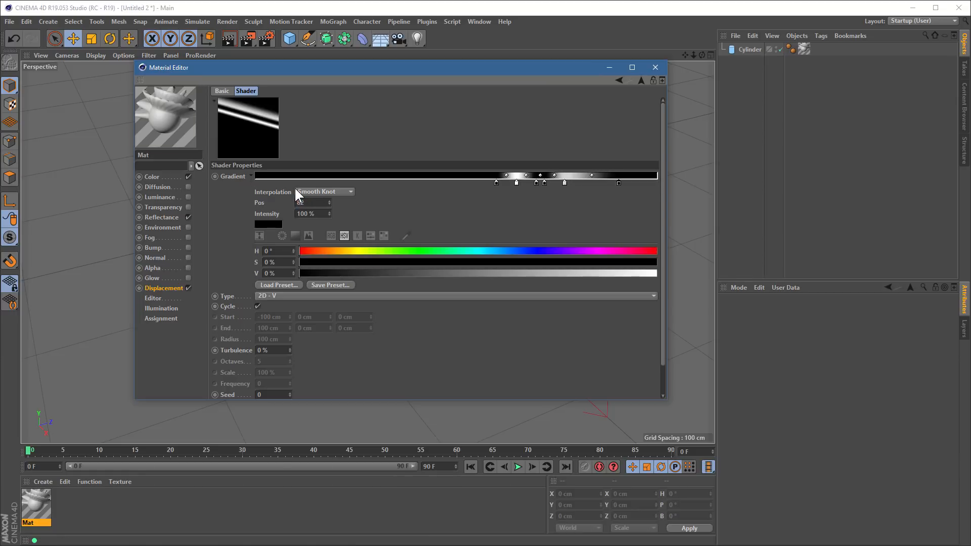
{"action": "key", "text": "Return"}
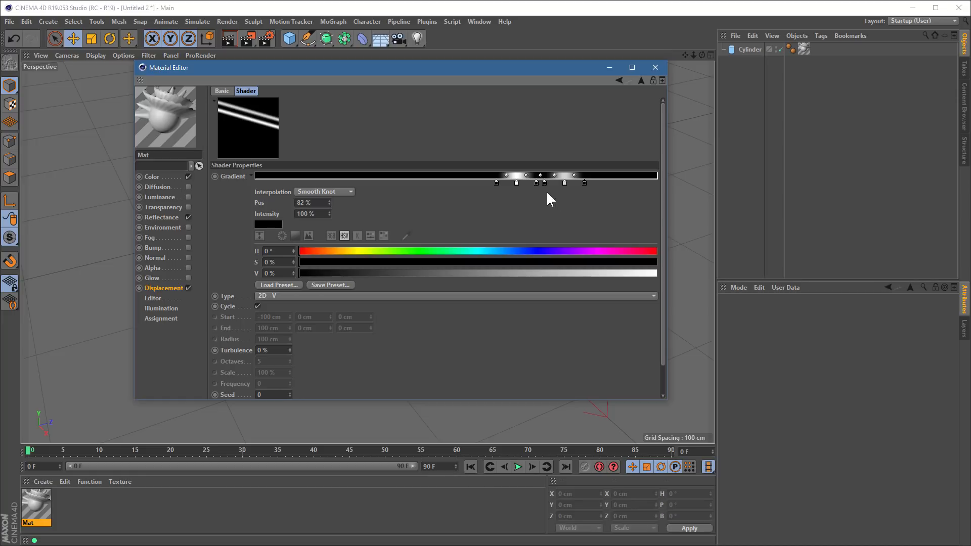
Step: Check the position values of the gradient's knots across both bands
{"action": "left_click", "coordinate": [493, 183]}
{"action": "mouse_move", "coordinate": [493, 181]}
{"action": "left_mouse_down"}
{"action": "mouse_move", "coordinate": [488, 204]}
{"action": "mouse_move", "coordinate": [494, 183]}
{"action": "left_mouse_up"}
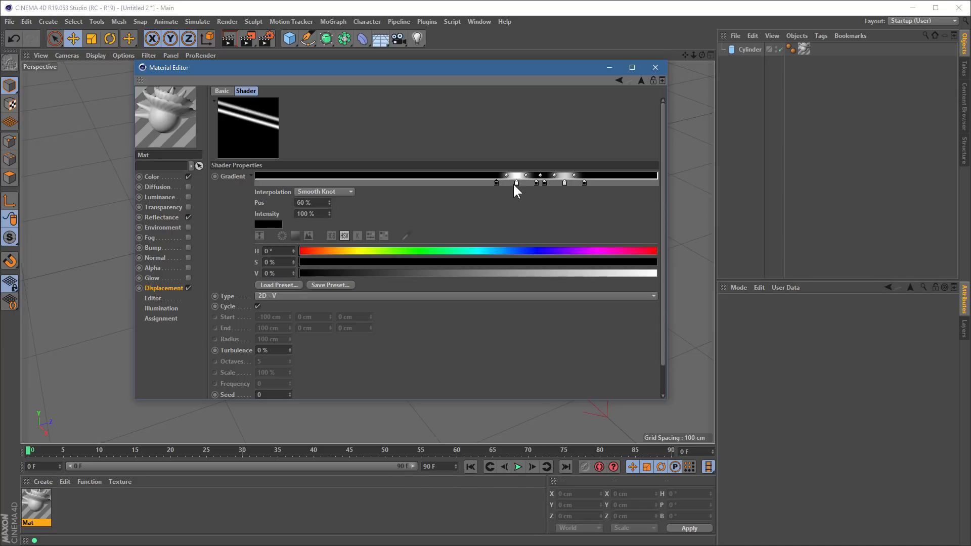
{"action": "left_click", "coordinate": [516, 183]}
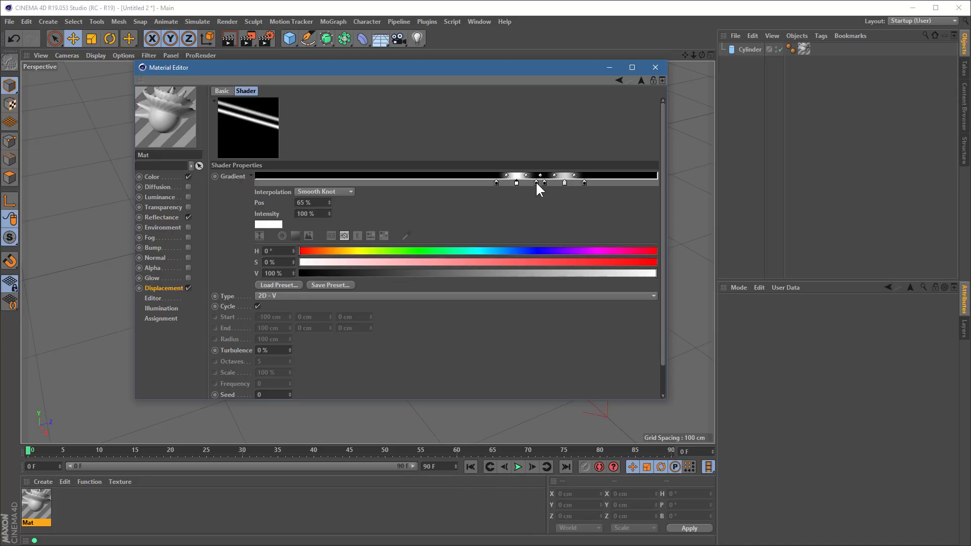
{"action": "left_click", "coordinate": [537, 183]}
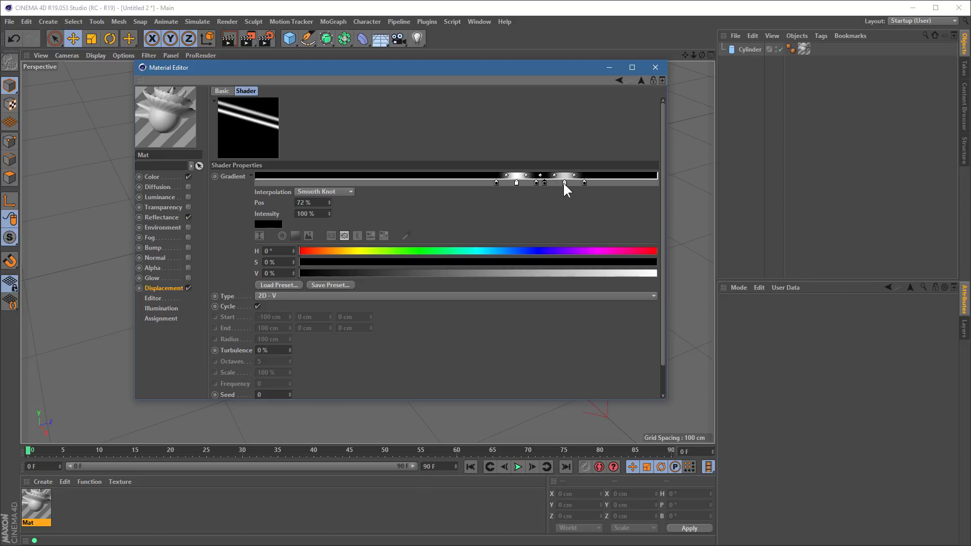
{"action": "left_click", "coordinate": [564, 183]}
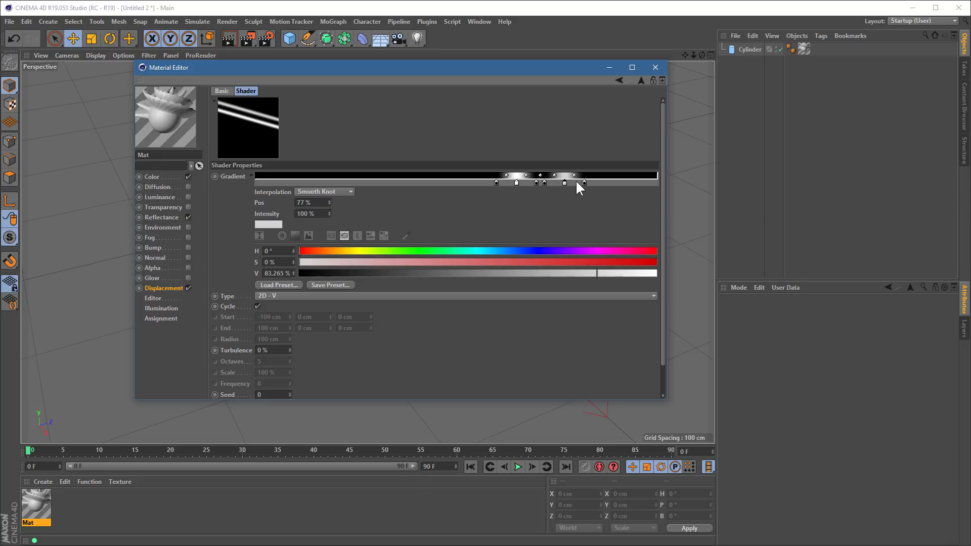
{"action": "left_click", "coordinate": [584, 183]}
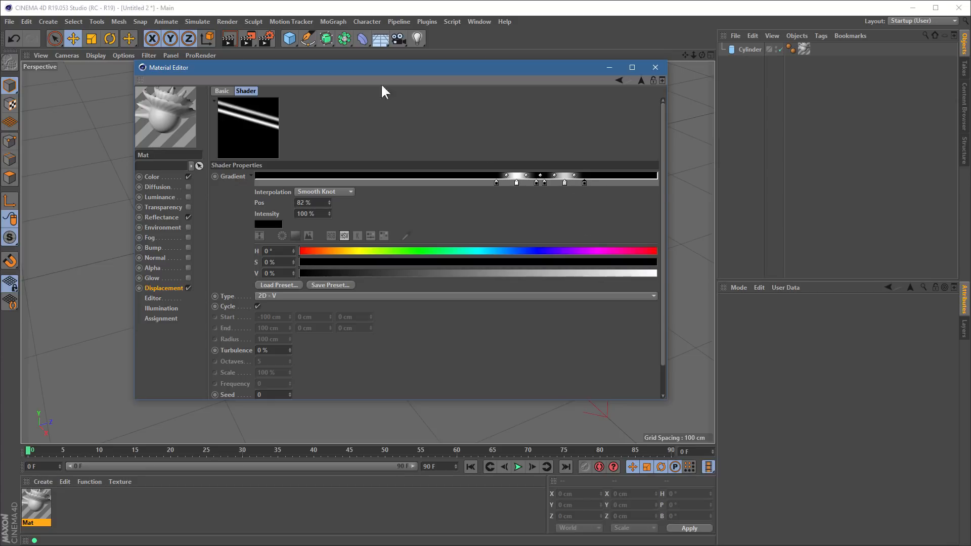
Step: Place the material editor beside the cylinder and enlarge it until the gradient's angle setting is exposed, with the cylinder's seam in view
{"action": "left_click_drag", "start_coordinate": [339, 69], "coordinate": [375, 311]}
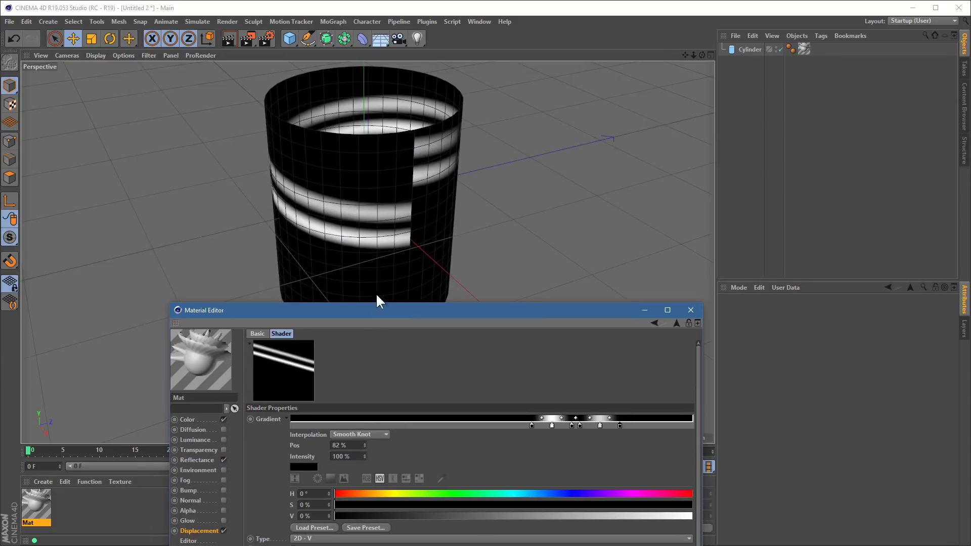
{"action": "left_click_drag", "start_coordinate": [263, 147], "coordinate": [367, 167], "text": "alt"}
{"action": "left_click_drag", "start_coordinate": [405, 312], "coordinate": [695, 49]}
{"action": "left_click_drag", "start_coordinate": [621, 380], "coordinate": [622, 457]}
{"action": "left_click", "coordinate": [554, 386]}
{"action": "left_click_drag", "start_coordinate": [394, 136], "coordinate": [210, 243], "text": "alt"}
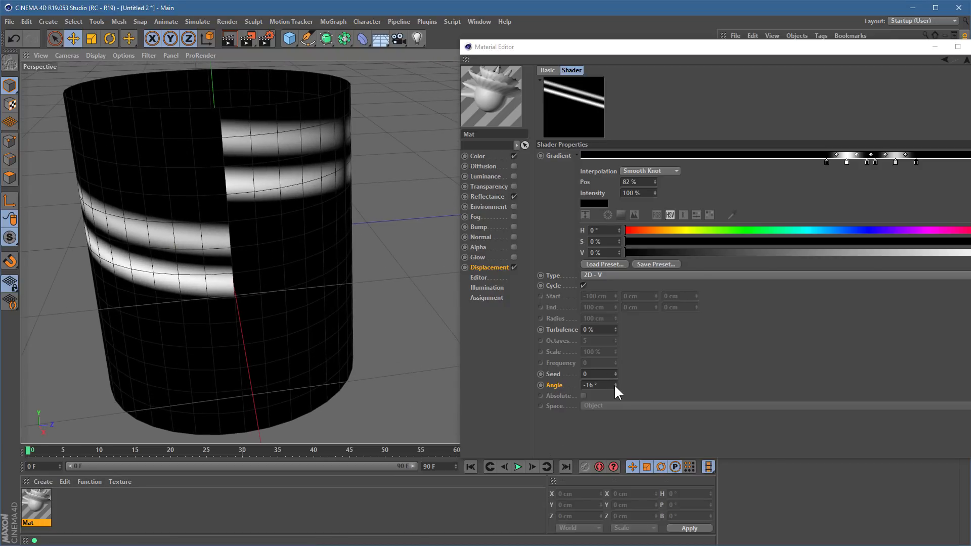
Step: Set the gradient's angle to -7° to line the bands up at the cylinder's seam
{"action": "left_click_drag", "start_coordinate": [615, 386], "coordinate": [617, 390]}
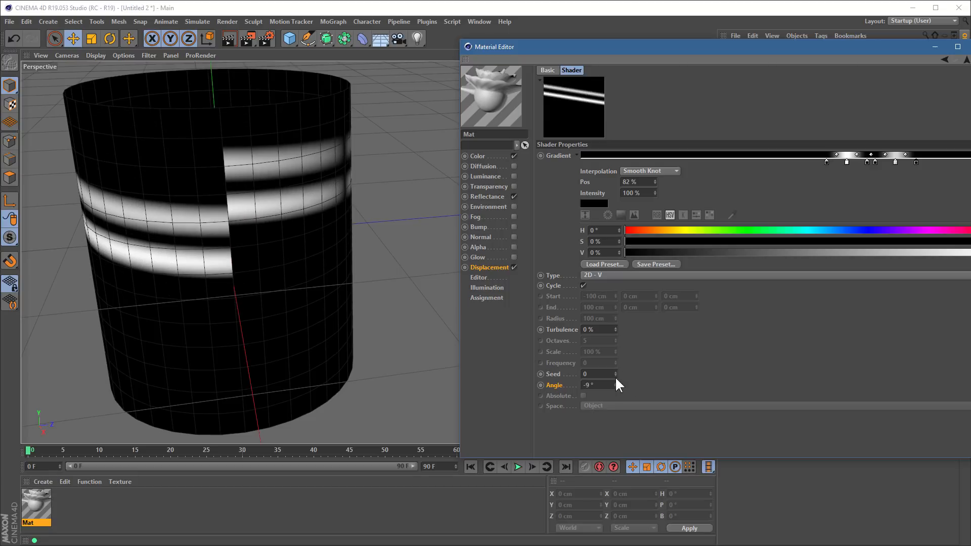
{"action": "left_click_drag", "start_coordinate": [616, 385], "coordinate": [616, 377]}
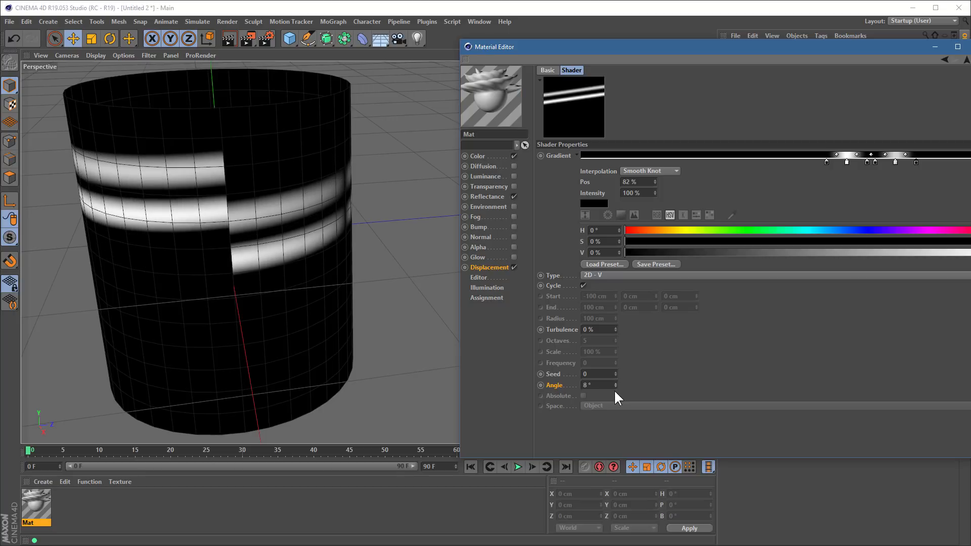
{"action": "left_click", "coordinate": [615, 387]}
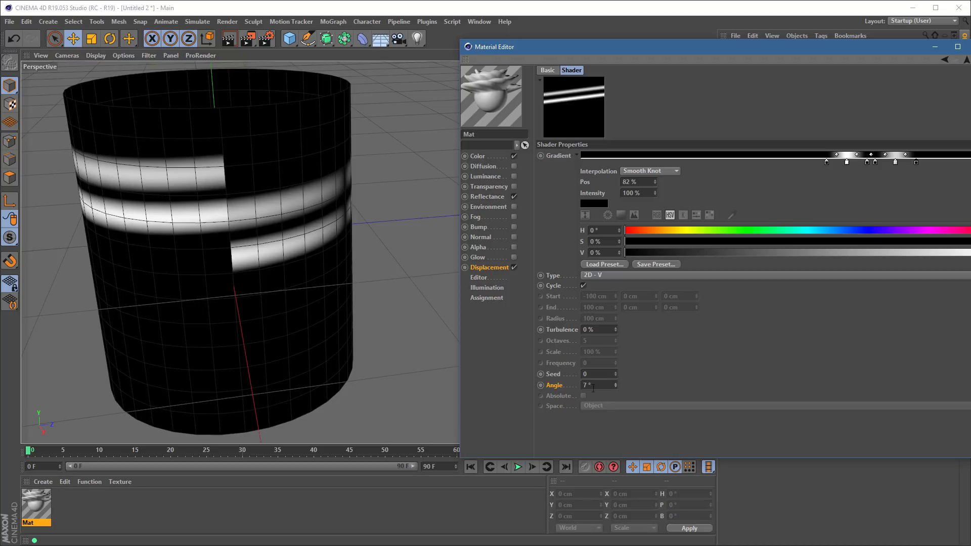
{"action": "double_click", "coordinate": [590, 384]}
{"action": "type", "text": "-7"}
{"action": "key", "text": "Return"}
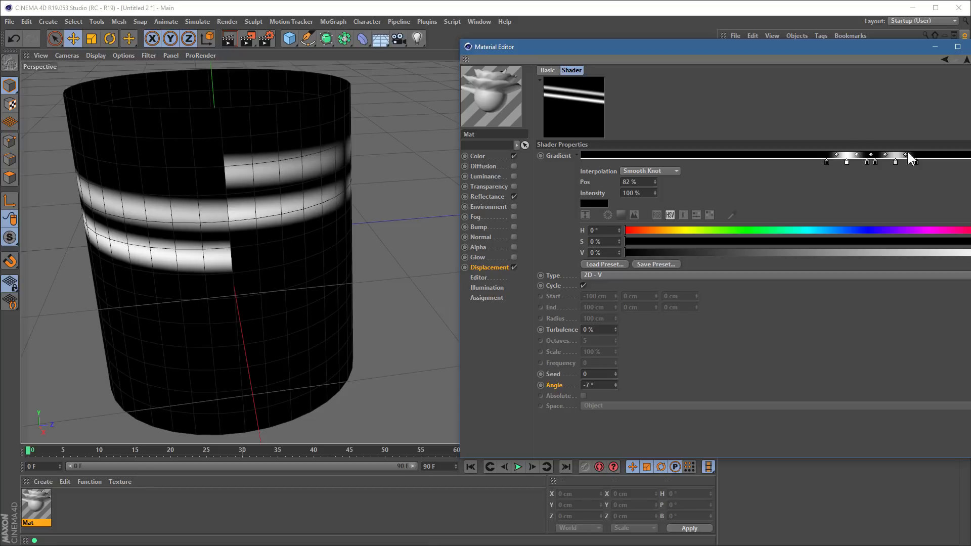
Step: Show knot colors as RGB and make the second band's light knot pure white at 255, 255, 255
{"action": "left_click", "coordinate": [827, 163]}
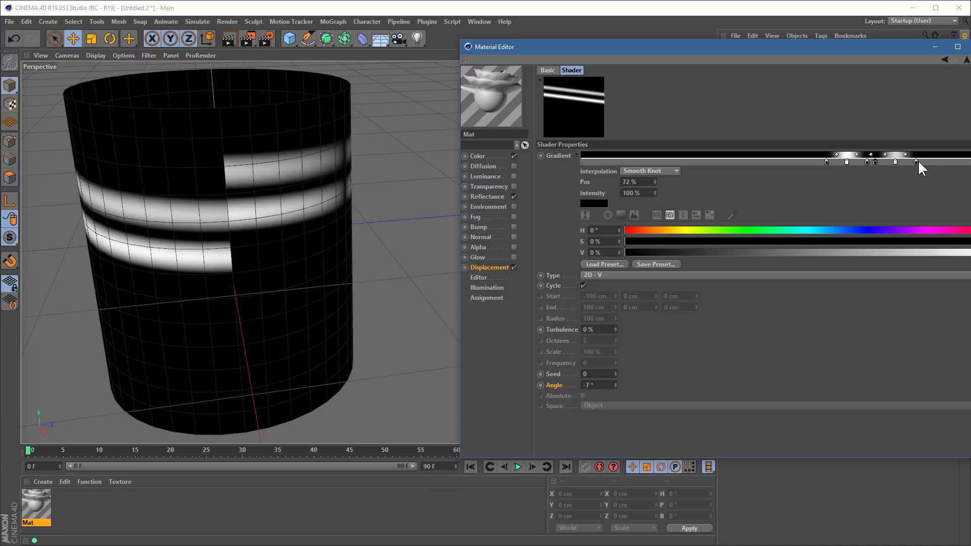
{"action": "left_click", "coordinate": [656, 215]}
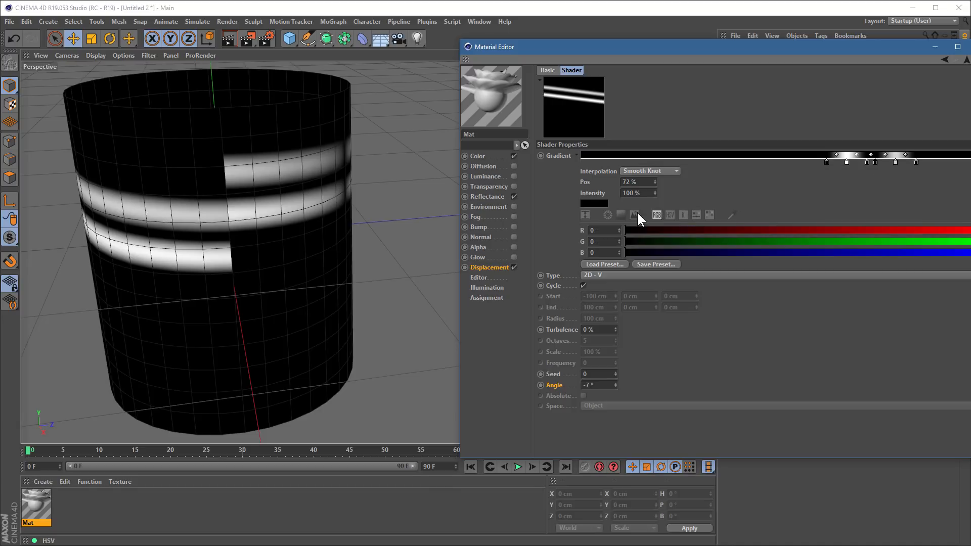
{"action": "left_click", "coordinate": [847, 162]}
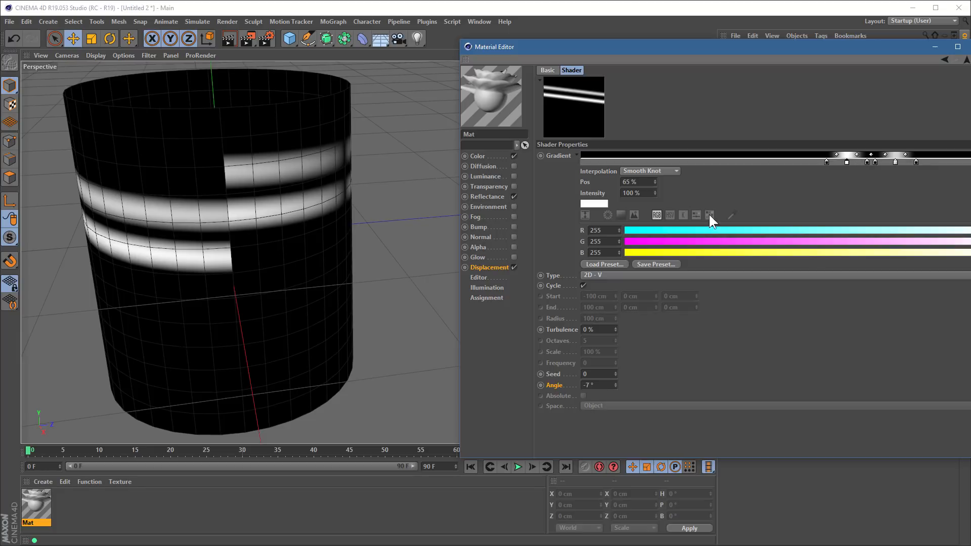
{"action": "left_click", "coordinate": [895, 162]}
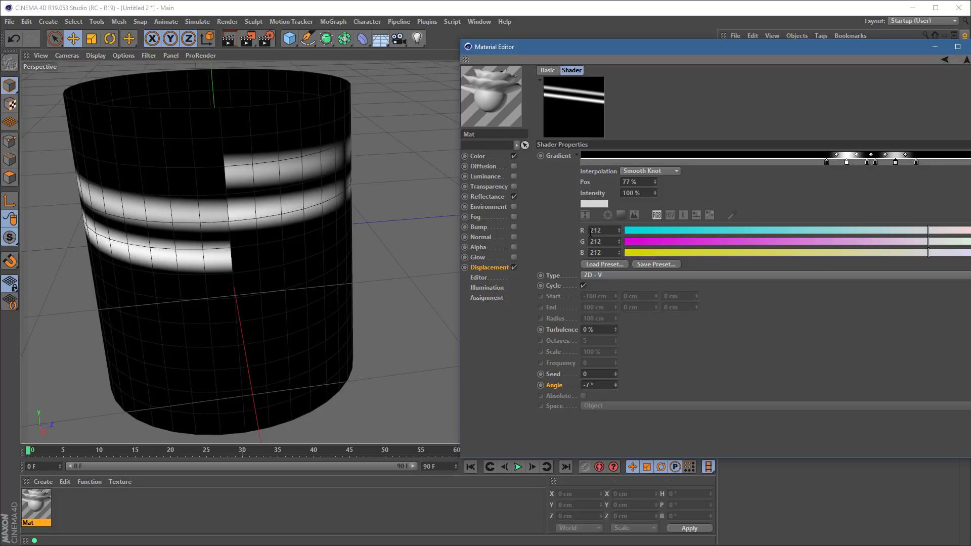
{"action": "left_click_drag", "start_coordinate": [937, 250], "coordinate": [970, 230]}
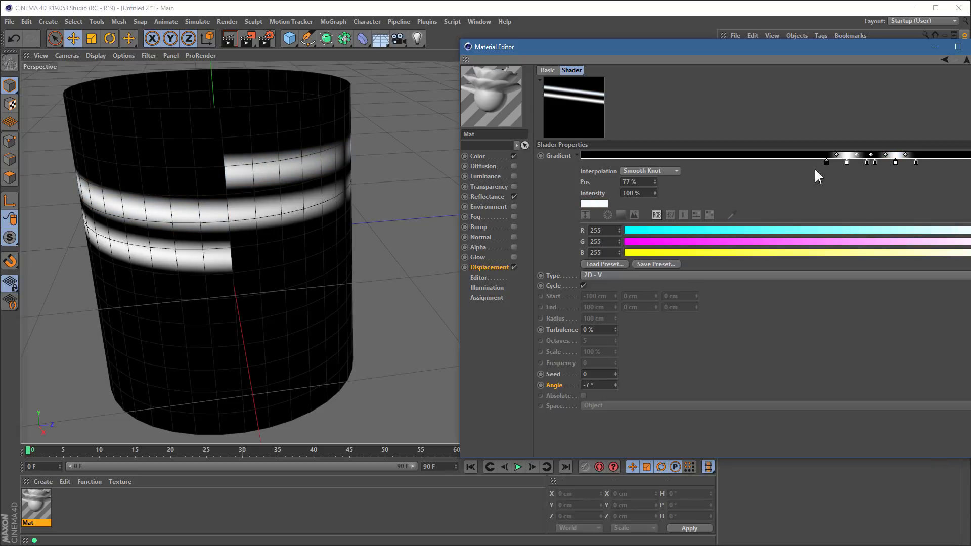
Step: Inspect the band alignment at the seam and set the material's viewport display to Combined
{"action": "left_click_drag", "start_coordinate": [648, 50], "coordinate": [728, 131]}
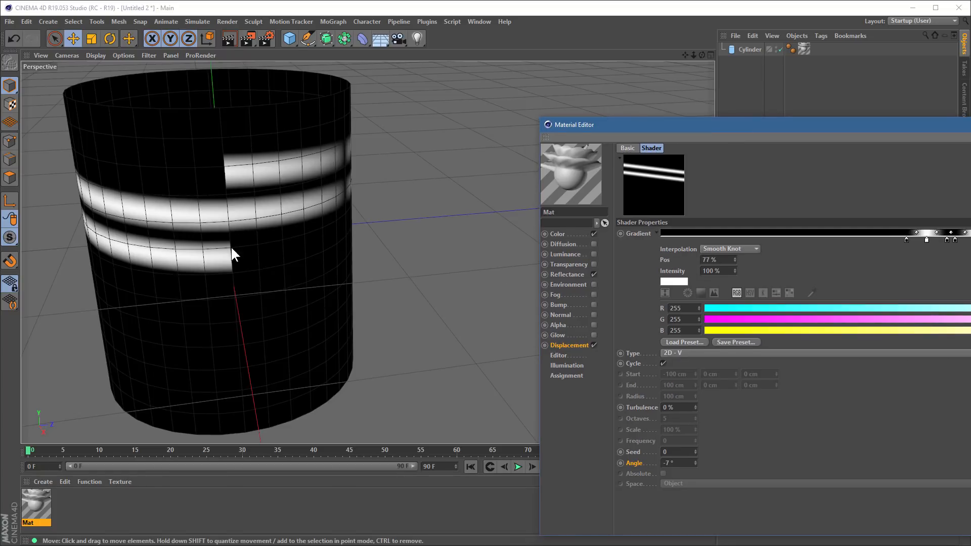
{"action": "left_click", "coordinate": [211, 218]}
{"action": "right_click_drag", "start_coordinate": [211, 217], "coordinate": [241, 199], "text": "alt"}
{"action": "left_click_drag", "start_coordinate": [241, 200], "coordinate": [291, 197], "text": "alt"}
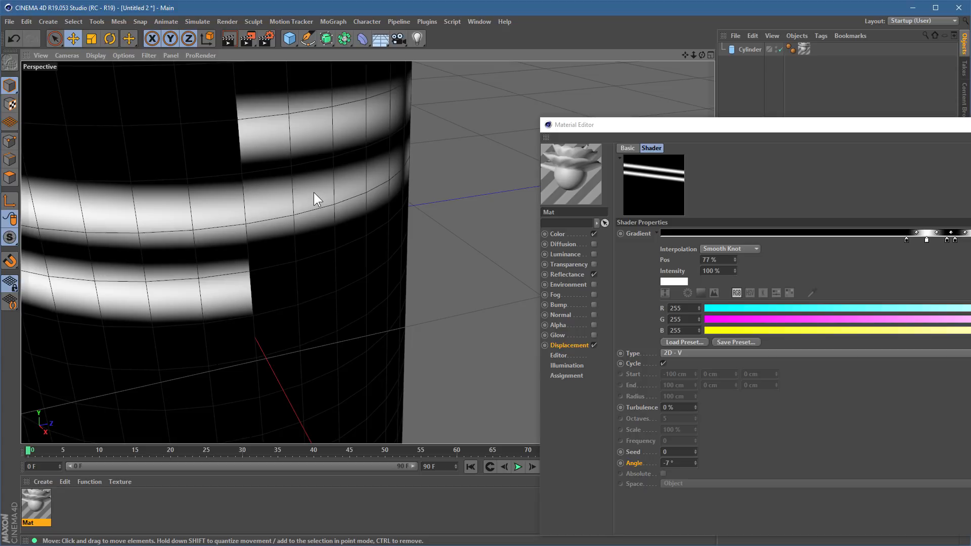
{"action": "scroll", "coordinate": [285, 213], "scroll_direction": "down", "scroll_amount": 5}
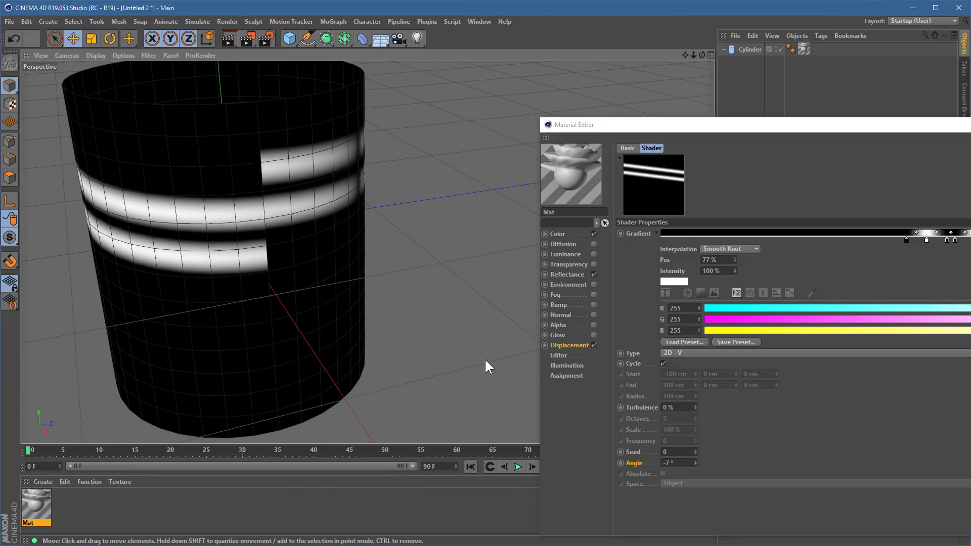
{"action": "left_click", "coordinate": [557, 355]}
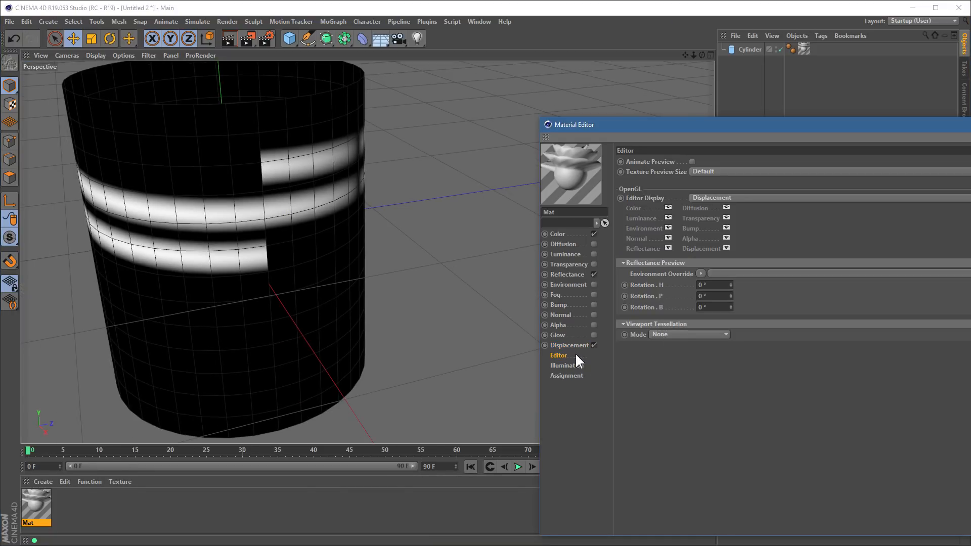
{"action": "left_click", "coordinate": [724, 198]}
{"action": "left_click", "coordinate": [728, 209]}
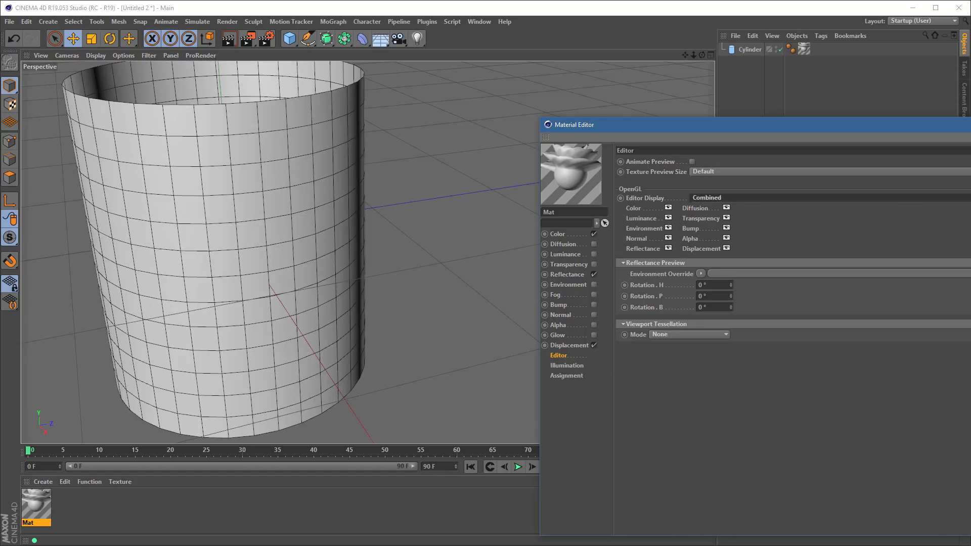
Step: Frame the whole cylinder from above and render the active view to preview the displacement
{"action": "left_click", "coordinate": [366, 213]}
{"action": "middle_click_drag", "start_coordinate": [247, 214], "coordinate": [361, 162], "text": "alt"}
{"action": "left_click_drag", "start_coordinate": [361, 161], "coordinate": [422, 190], "text": "alt"}
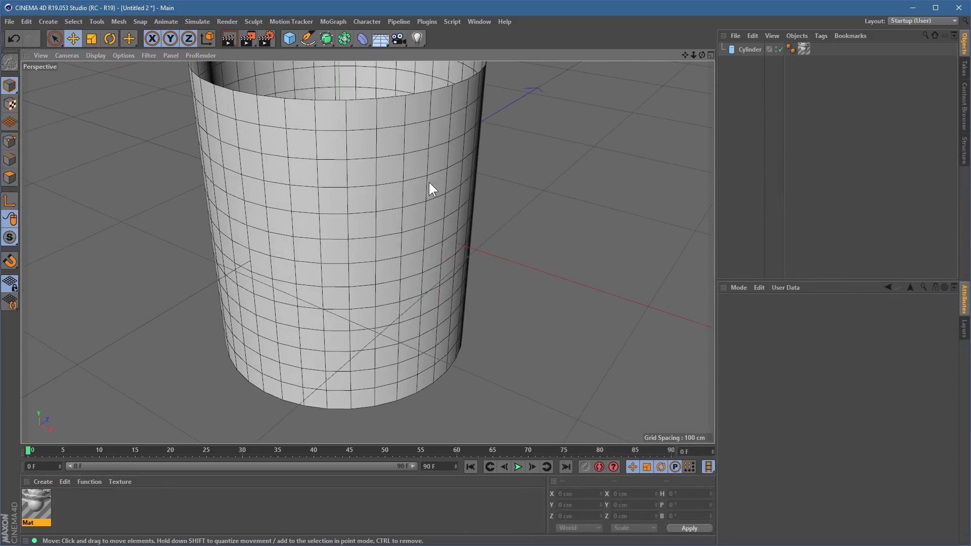
{"action": "right_click_drag", "start_coordinate": [422, 190], "coordinate": [377, 173], "text": "alt"}
{"action": "middle_click_drag", "start_coordinate": [377, 173], "coordinate": [322, 203], "text": "alt"}
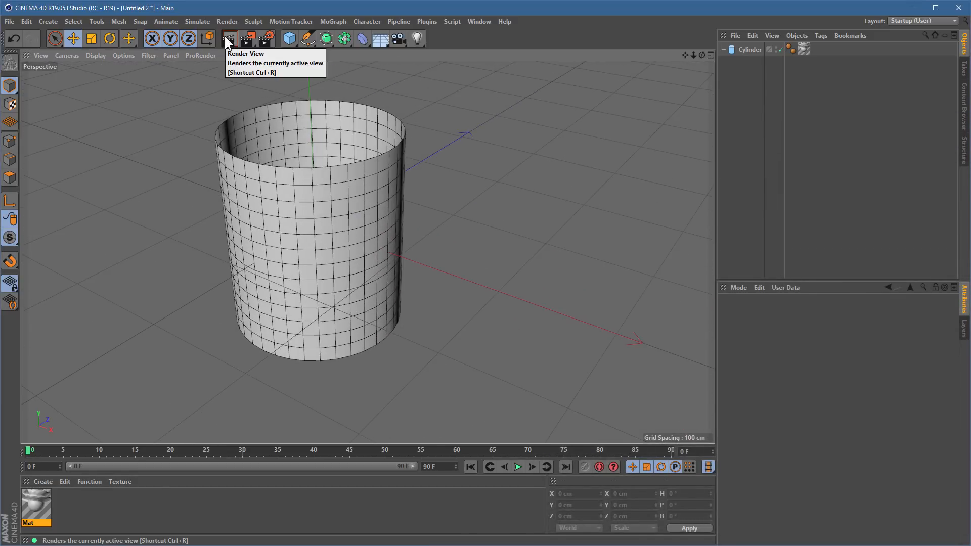
{"action": "left_click", "coordinate": [226, 37]}
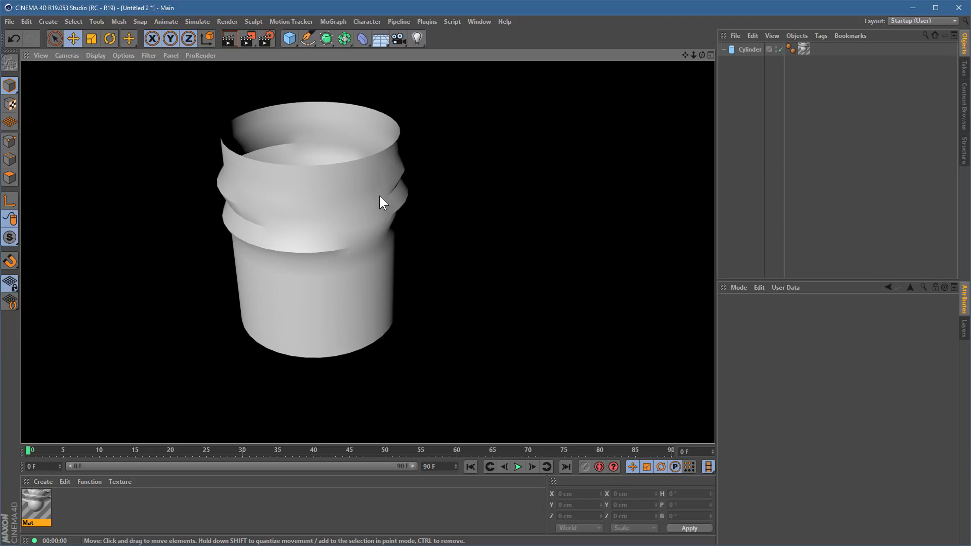
{"action": "left_click", "coordinate": [759, 87]}
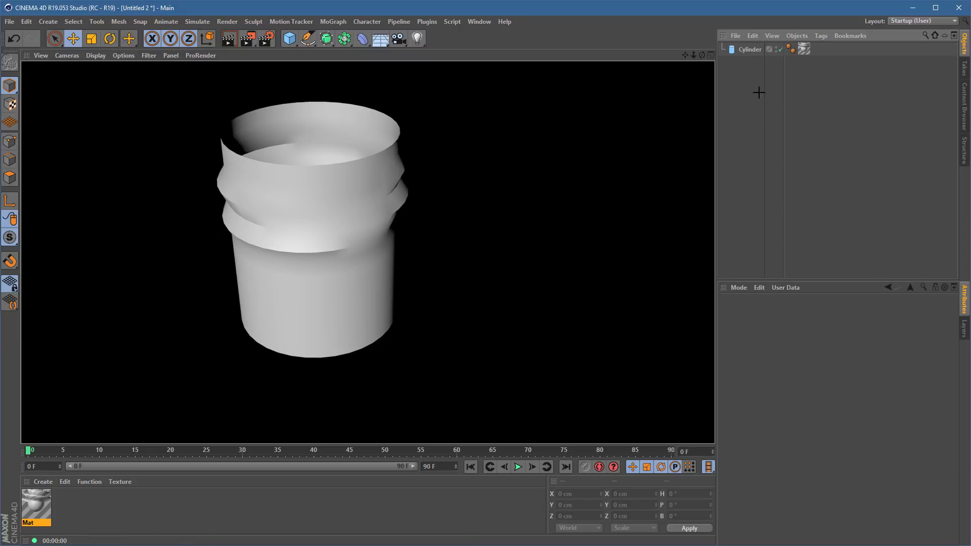
Step: Add a Displacer deformer as a child of the cylinder and enable its Emulation option
{"action": "left_click", "coordinate": [361, 39]}
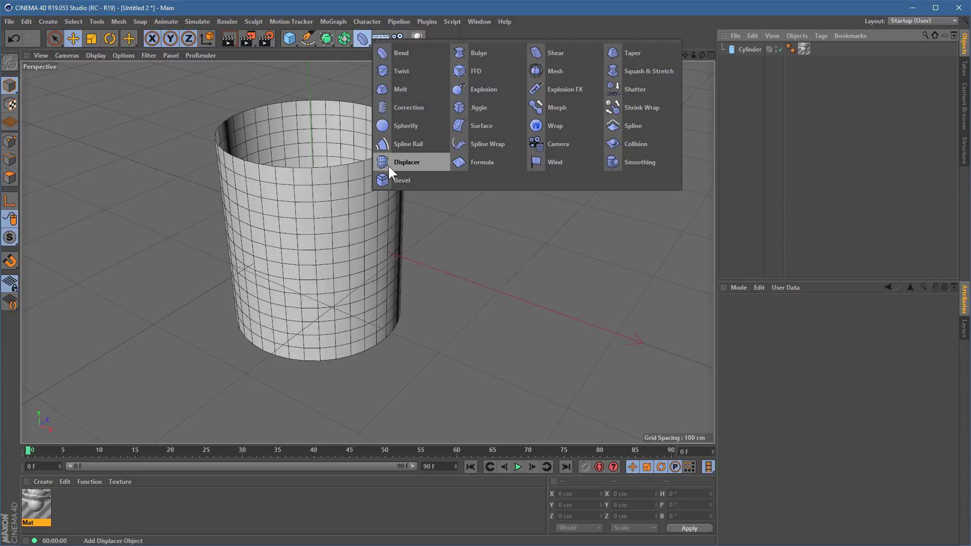
{"action": "left_click", "coordinate": [411, 161]}
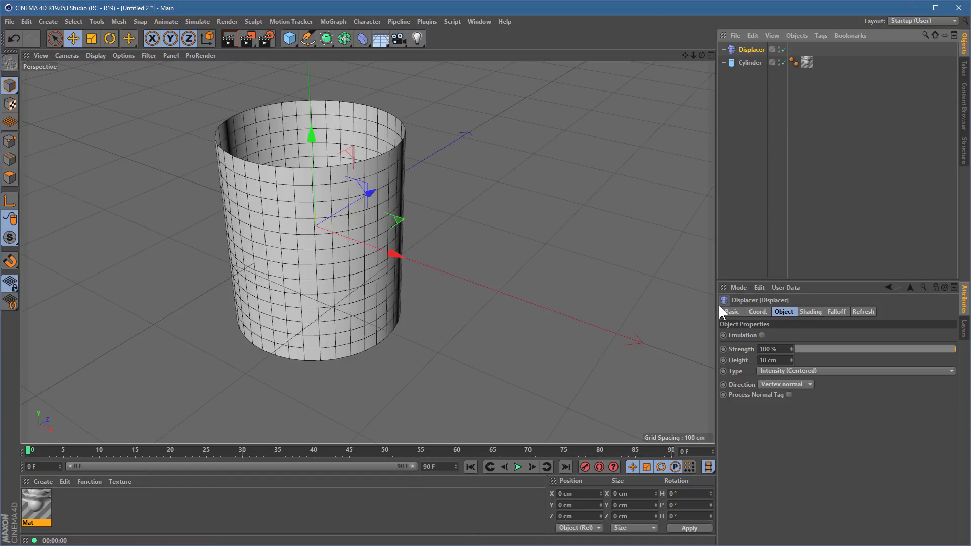
{"action": "mouse_move", "coordinate": [751, 49]}
{"action": "left_mouse_down"}
{"action": "mouse_move", "coordinate": [770, 51]}
{"action": "mouse_move", "coordinate": [745, 68]}
{"action": "mouse_move", "coordinate": [753, 66]}
{"action": "left_mouse_up"}
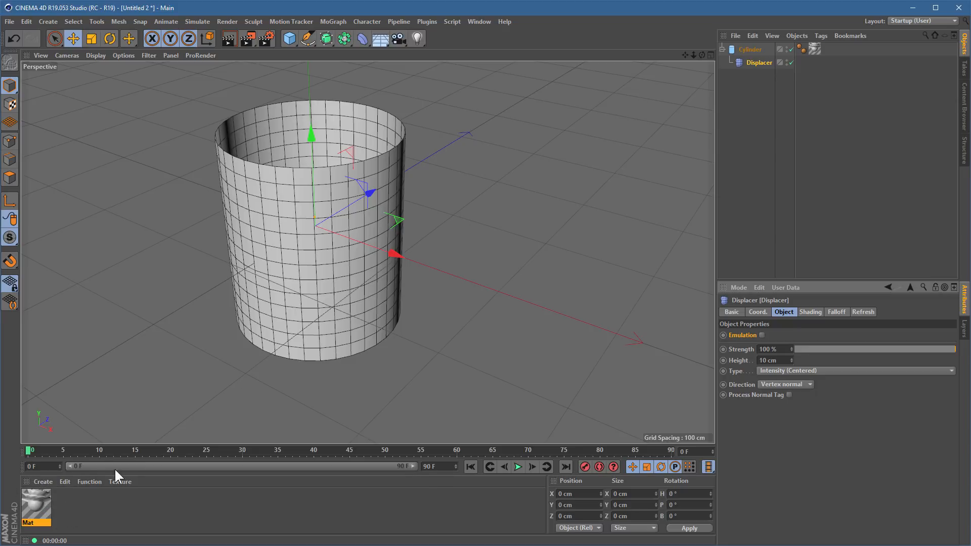
{"action": "left_click", "coordinate": [762, 335]}
{"action": "left_click_drag", "start_coordinate": [299, 156], "coordinate": [362, 262], "text": "alt"}
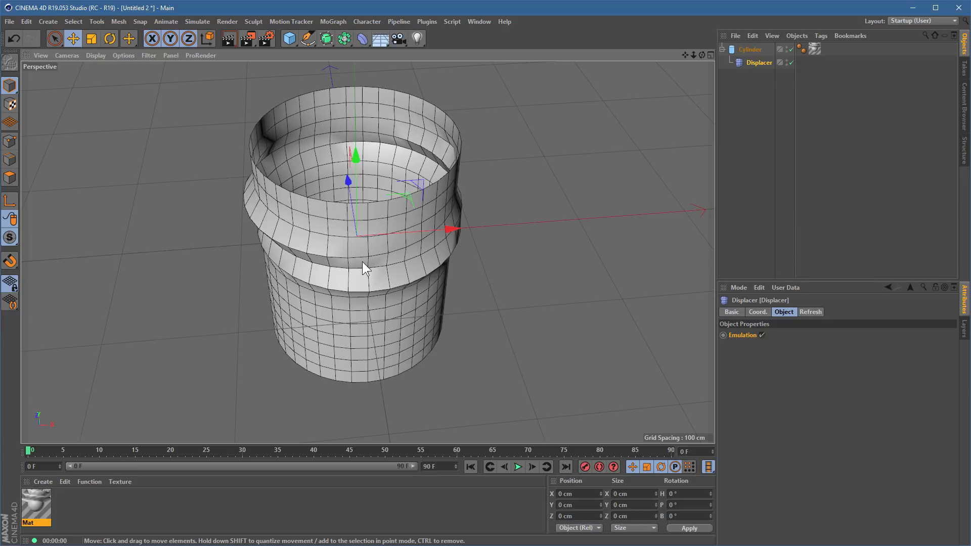
Step: Set the cylinder's rotation segments to 500
{"action": "left_click", "coordinate": [744, 50]}
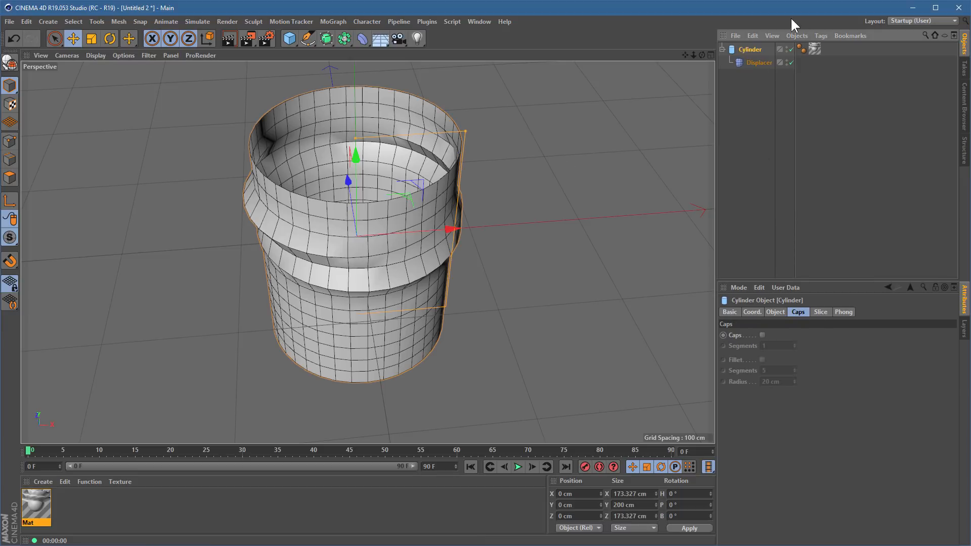
{"action": "left_click", "coordinate": [776, 311]}
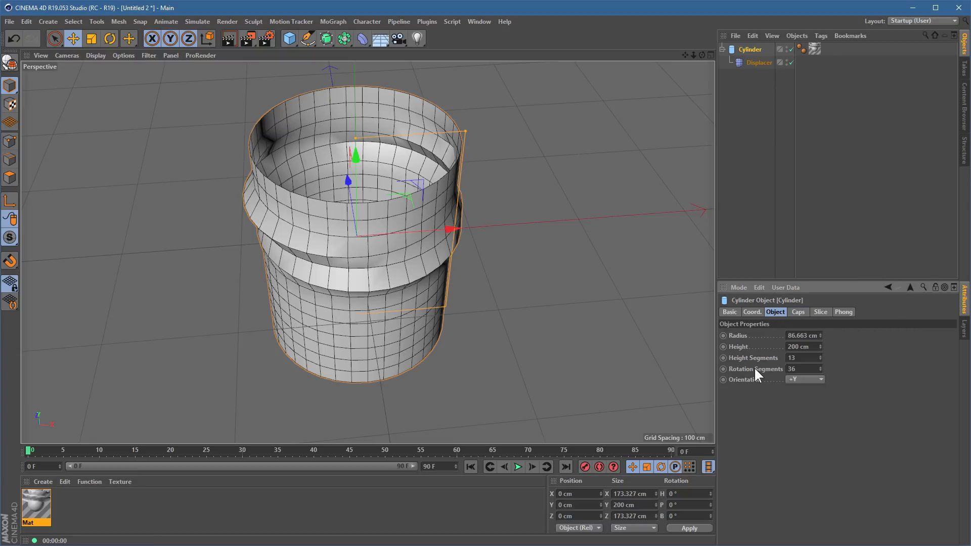
{"action": "left_click", "coordinate": [803, 368]}
{"action": "key", "text": "BackSpace"}
{"action": "key", "text": "BackSpace"}
{"action": "type", "text": "500"}
{"action": "key", "text": "Return"}
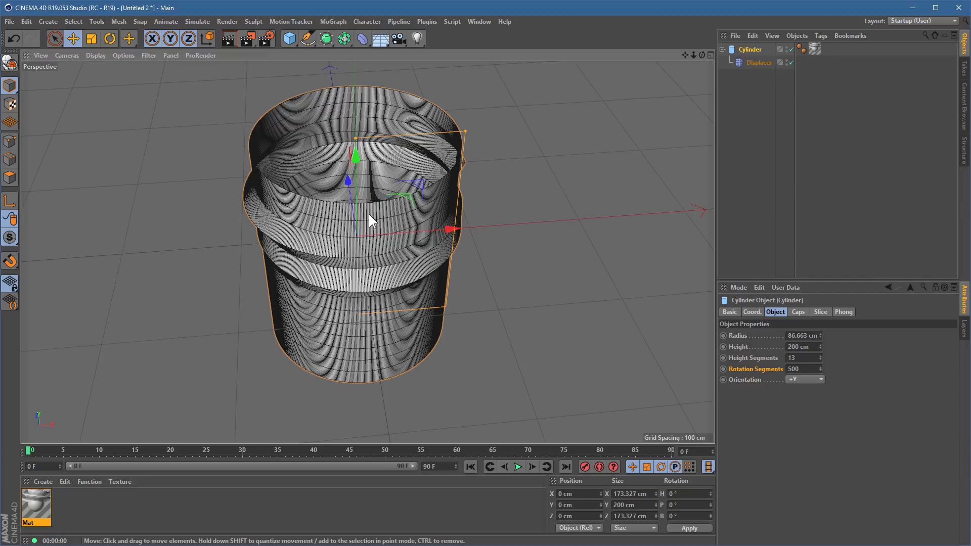
Step: Set the cylinder's height segments to 500 to smooth the thread profile
{"action": "scroll", "coordinate": [404, 208], "scroll_direction": "up", "scroll_amount": 5}
{"action": "left_click_drag", "start_coordinate": [432, 221], "coordinate": [359, 164], "text": "alt"}
{"action": "middle_click_drag", "start_coordinate": [431, 239], "coordinate": [420, 211], "text": "alt"}
{"action": "left_click_drag", "start_coordinate": [420, 212], "coordinate": [412, 230], "text": "alt"}
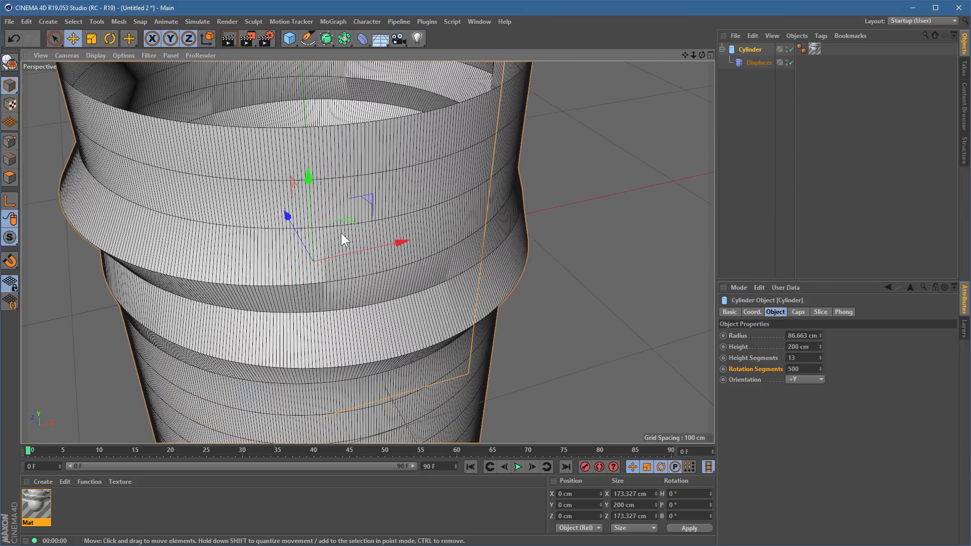
{"action": "left_click", "coordinate": [796, 357]}
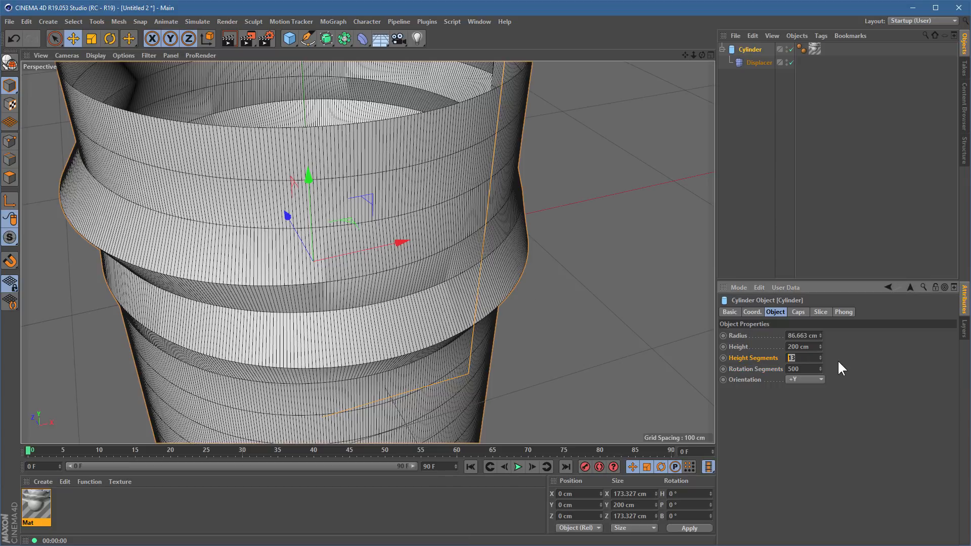
{"action": "type", "text": "500"}
{"action": "key", "text": "Return"}
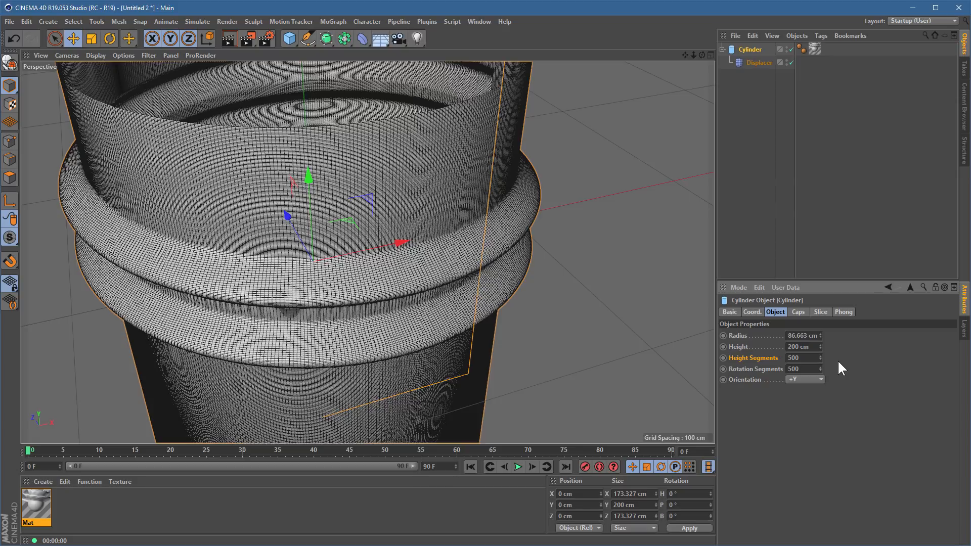
Step: Switch the viewport to plain Gouraud Shading without lines and examine the cylinder's seam where the thread bands meet
{"action": "left_click", "coordinate": [96, 55]}
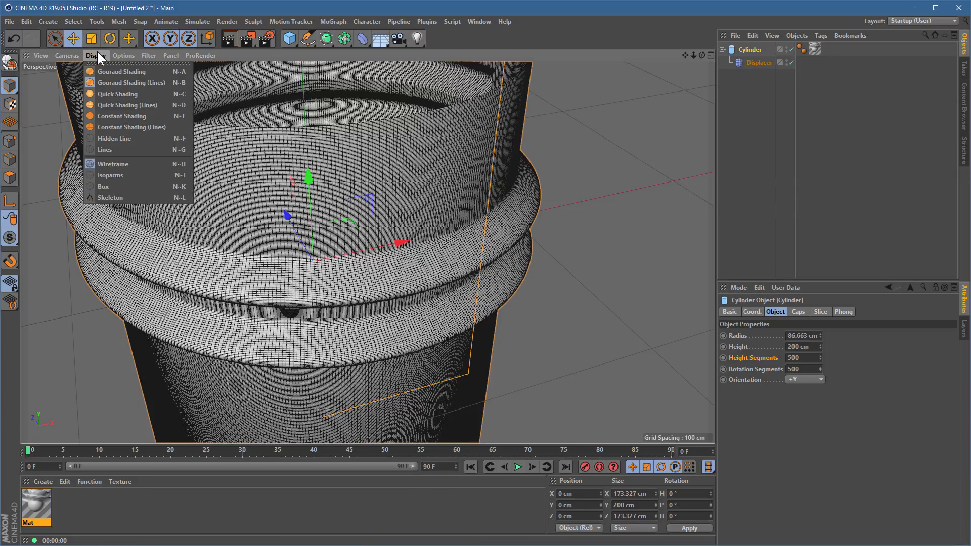
{"action": "left_click", "coordinate": [137, 74]}
{"action": "right_click_drag", "start_coordinate": [368, 224], "coordinate": [278, 248], "text": "alt"}
{"action": "left_click_drag", "start_coordinate": [273, 252], "coordinate": [152, 209], "text": "alt"}
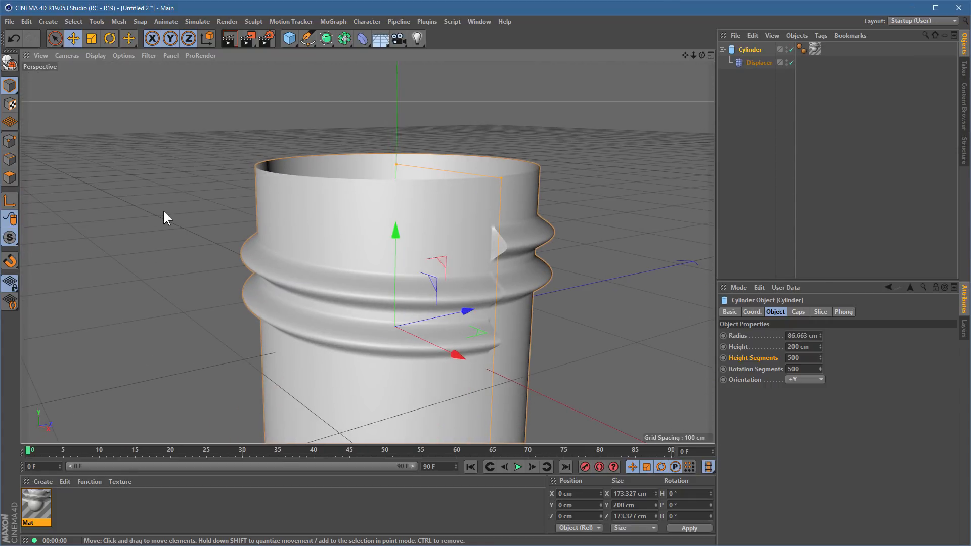
{"action": "left_click_drag", "start_coordinate": [381, 226], "coordinate": [359, 217], "text": "alt"}
{"action": "right_click_drag", "start_coordinate": [360, 215], "coordinate": [481, 157], "text": "alt"}
{"action": "mouse_move", "coordinate": [374, 208]}
{"action": "left_mouse_down", "text": "alt"}
{"action": "mouse_move", "coordinate": [274, 182]}
{"action": "mouse_move", "coordinate": [259, 157]}
{"action": "mouse_move", "coordinate": [367, 207]}
{"action": "mouse_move", "coordinate": [355, 208]}
{"action": "left_mouse_up", "text": "alt"}
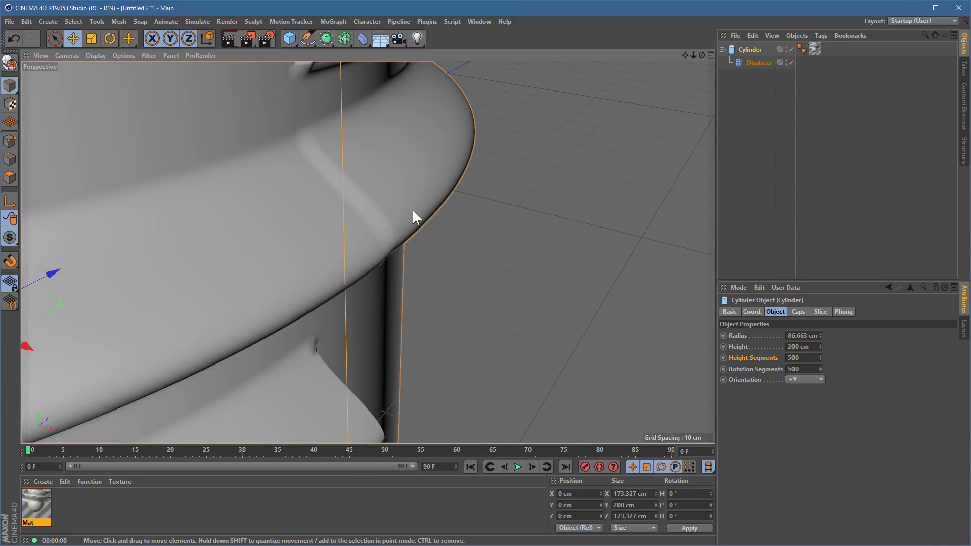
Step: Open the Gradient shader in the material's Displacement channel, with a smaller editor window placed clear of the seam
{"action": "double_click", "coordinate": [35, 502]}
{"action": "left_click_drag", "start_coordinate": [360, 41], "coordinate": [438, 85]}
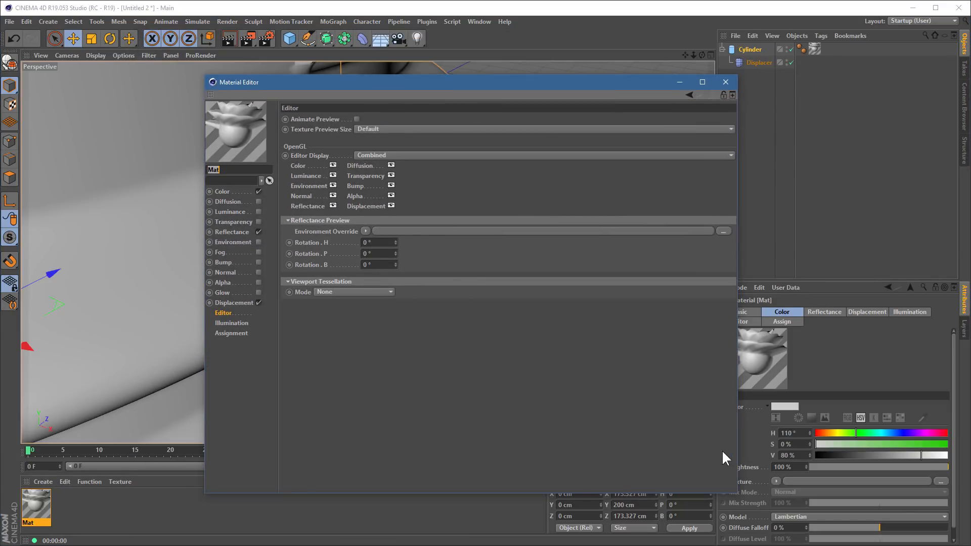
{"action": "left_click_drag", "start_coordinate": [737, 492], "coordinate": [590, 406]}
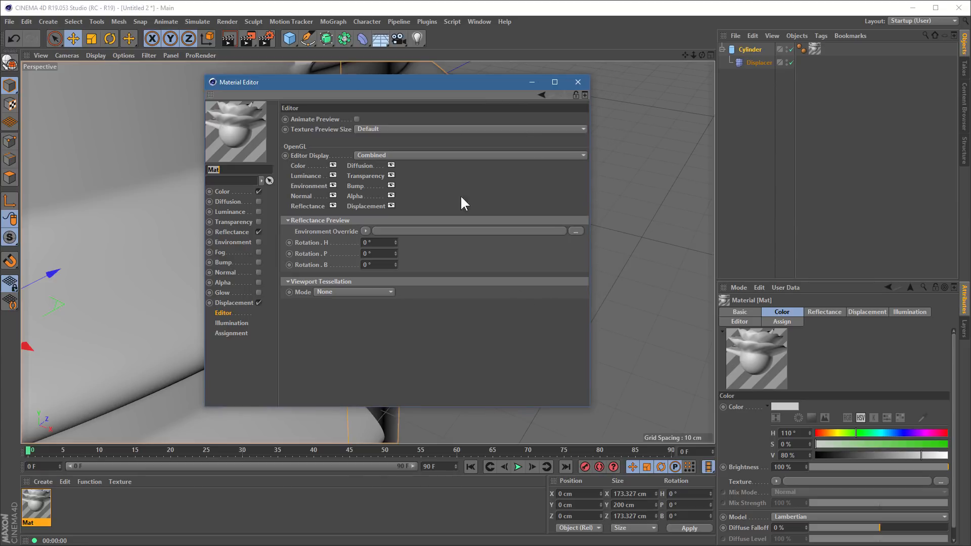
{"action": "left_click", "coordinate": [233, 303]}
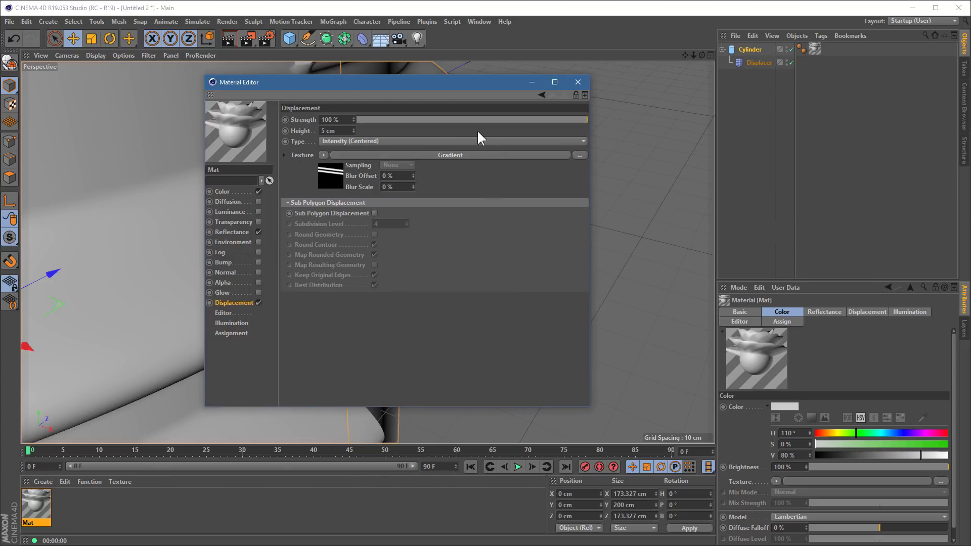
{"action": "left_click", "coordinate": [443, 155]}
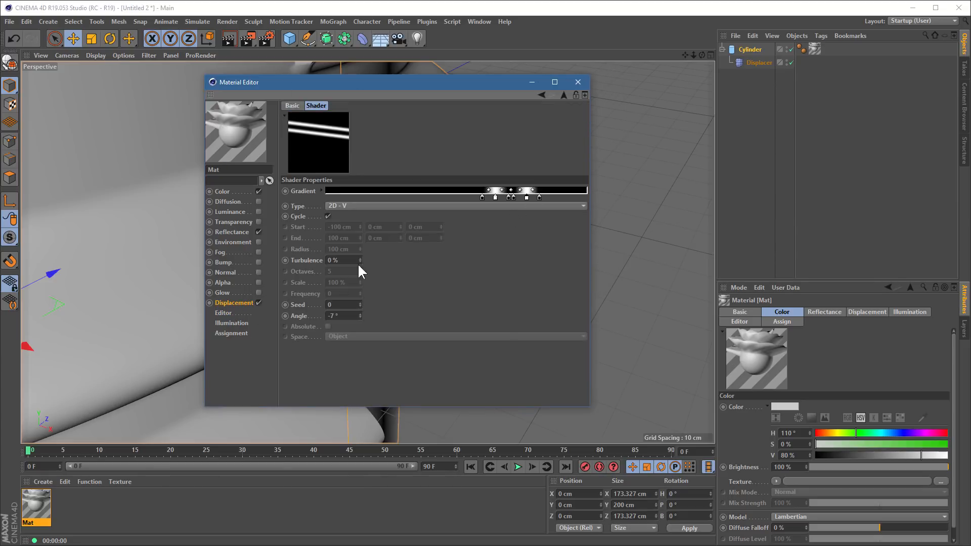
{"action": "left_click_drag", "start_coordinate": [354, 84], "coordinate": [658, 100]}
{"action": "left_click_drag", "start_coordinate": [408, 196], "coordinate": [389, 208], "text": "alt"}
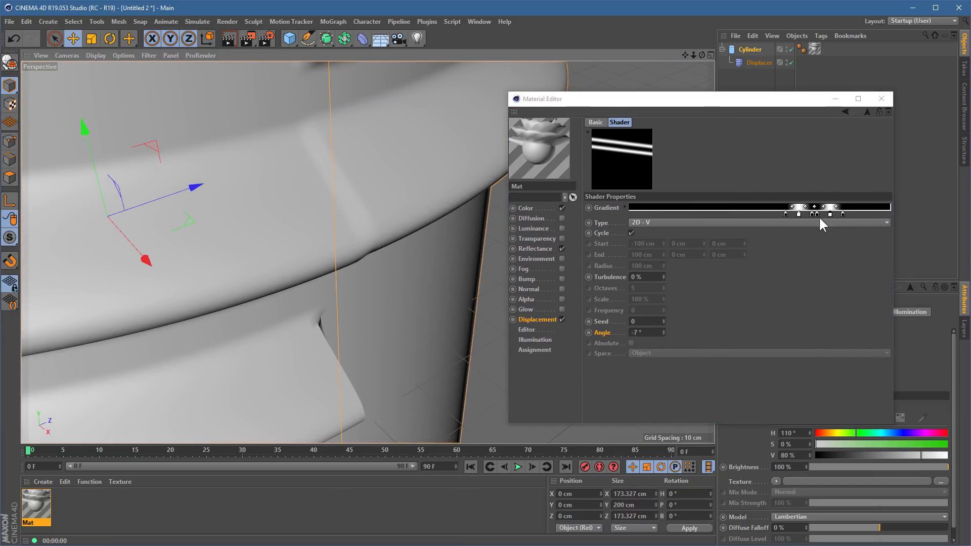
Step: Try whole-degree gradient angles between -8° and -1° to compare how the thread bands align at the seam
{"action": "left_click", "coordinate": [605, 335]}
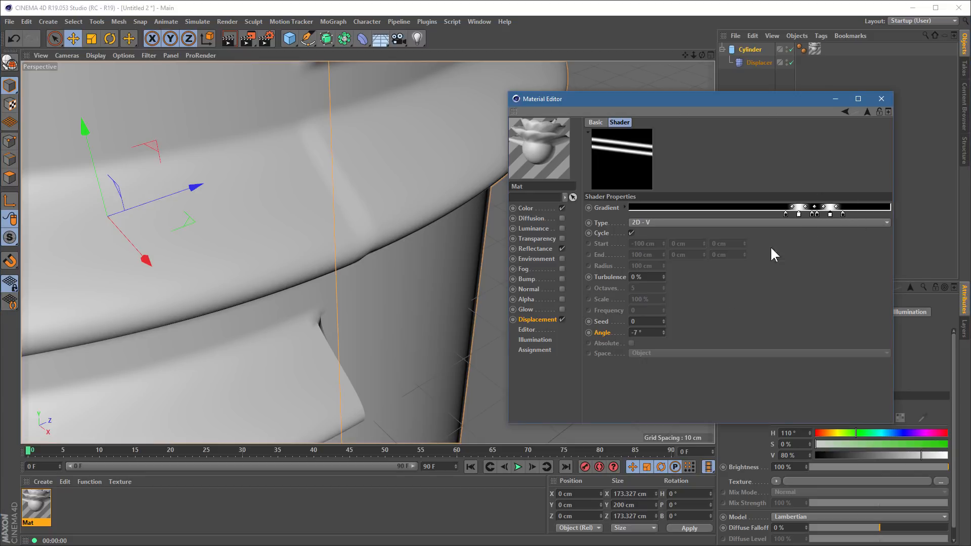
{"action": "left_click", "coordinate": [663, 331]}
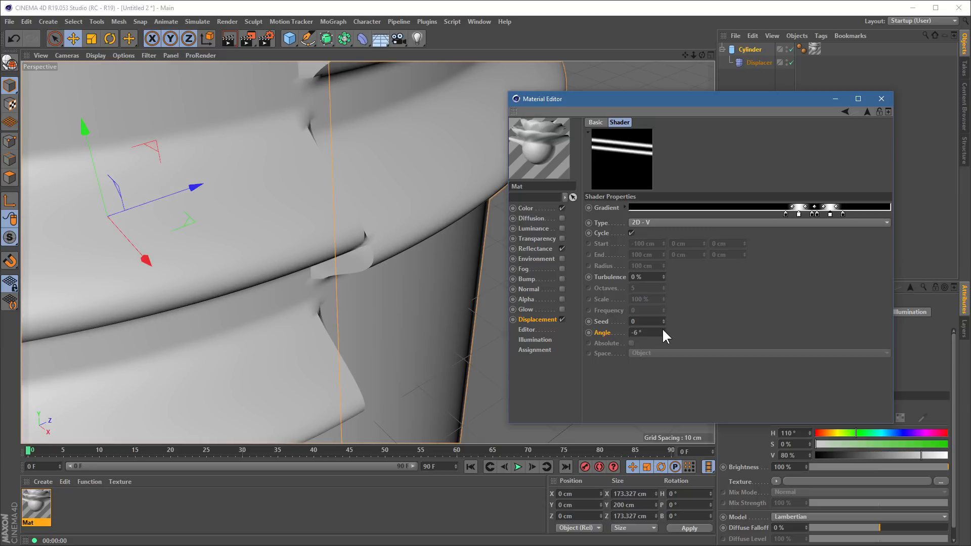
{"action": "left_click", "coordinate": [662, 335]}
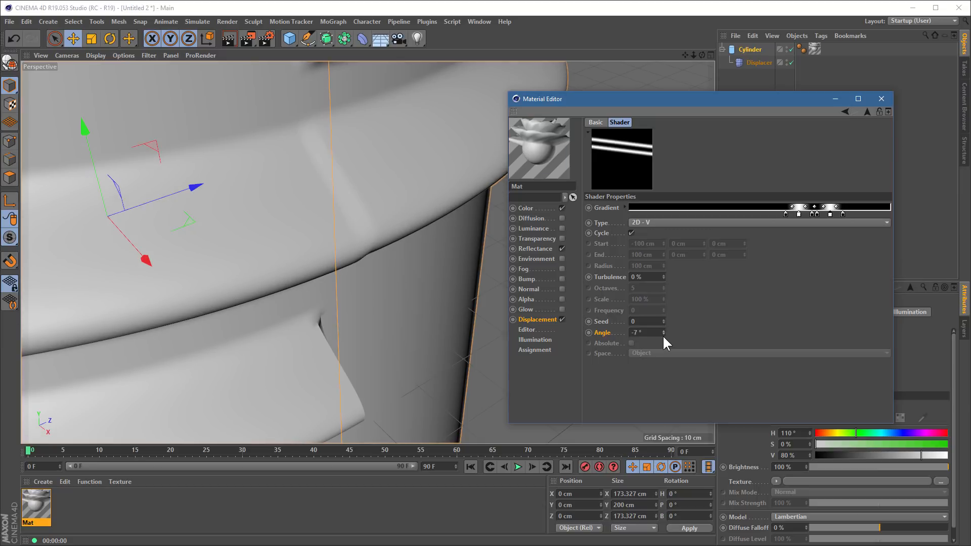
{"action": "left_click", "coordinate": [662, 335]}
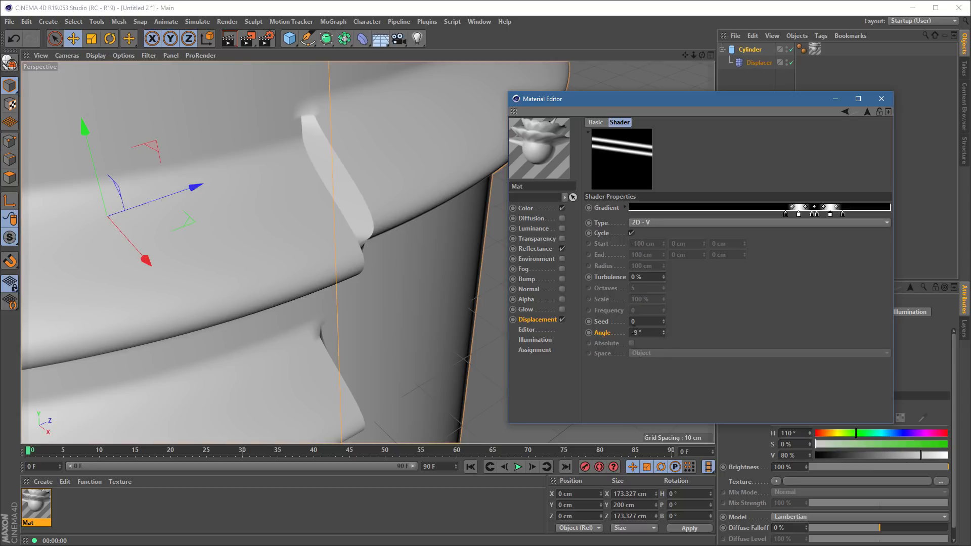
{"action": "left_click", "coordinate": [663, 330]}
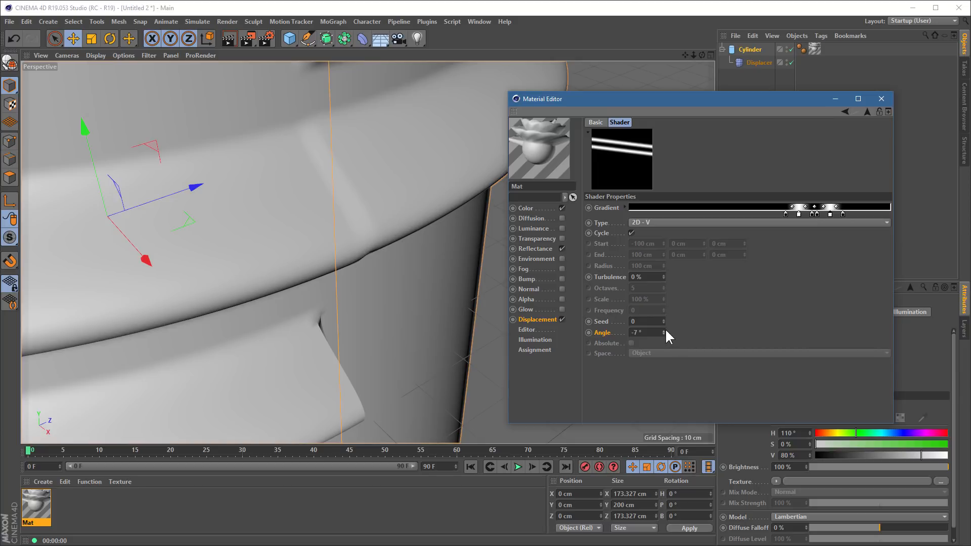
{"action": "left_click", "coordinate": [663, 329]}
{"action": "left_click", "coordinate": [663, 329]}
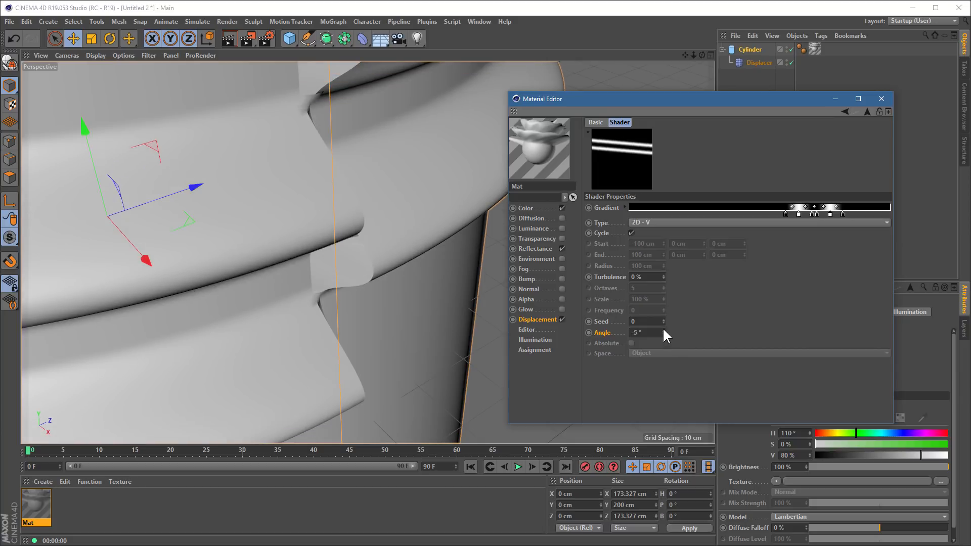
{"action": "left_click", "coordinate": [663, 329]}
{"action": "left_click", "coordinate": [664, 329]}
{"action": "left_click", "coordinate": [664, 329]}
{"action": "left_click", "coordinate": [663, 329]}
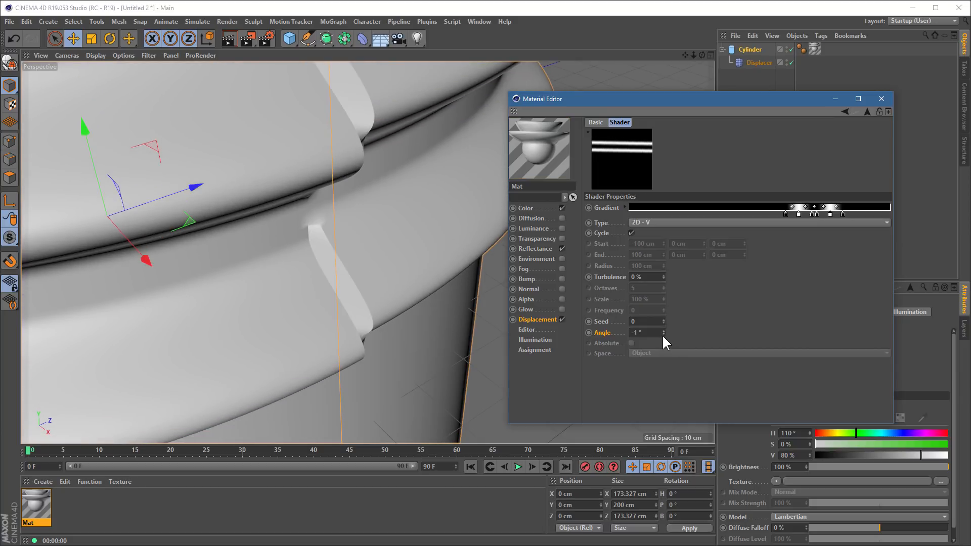
{"action": "left_click", "coordinate": [664, 334]}
{"action": "left_click", "coordinate": [663, 334]}
{"action": "left_click", "coordinate": [663, 335]}
{"action": "left_click", "coordinate": [663, 335]}
{"action": "left_click", "coordinate": [663, 334]}
{"action": "left_click", "coordinate": [664, 334]}
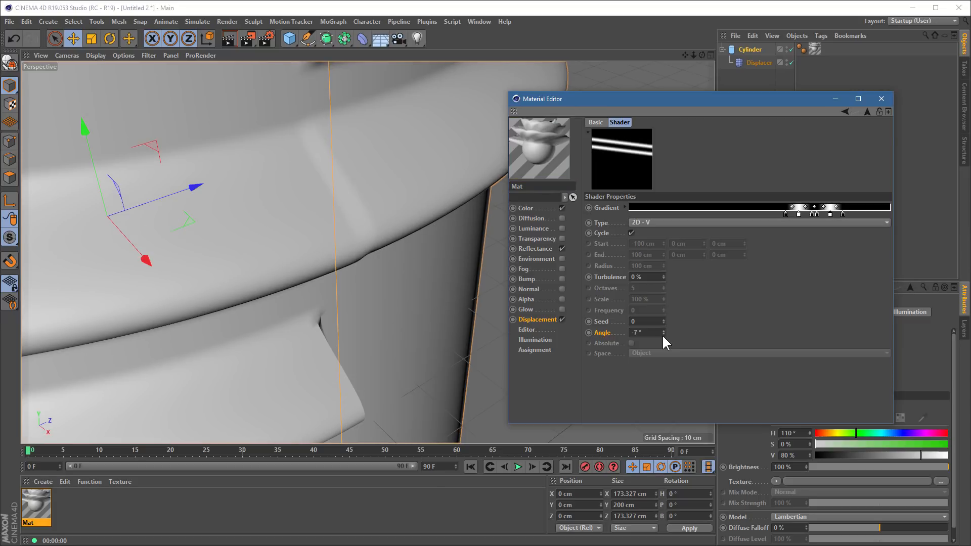
Step: Fine-tune the displacement gradient's angle in 0.1° increments, testing up to -6.4° and settling on -6.9°
{"action": "left_click", "coordinate": [663, 329], "text": "alt"}
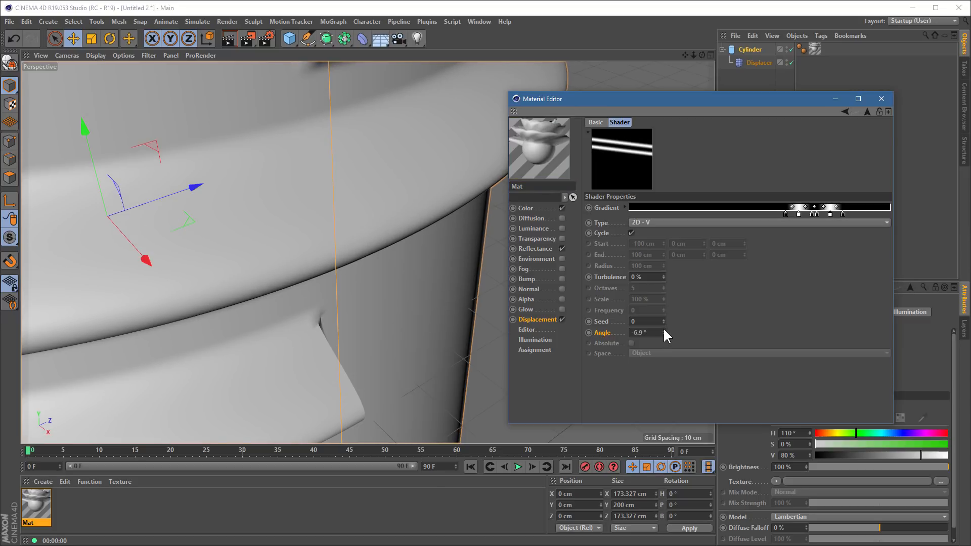
{"action": "left_click", "coordinate": [663, 329], "text": "alt"}
{"action": "left_click", "coordinate": [664, 330], "text": "alt"}
{"action": "left_click", "coordinate": [664, 329], "text": "alt"}
{"action": "left_click", "coordinate": [664, 329], "text": "alt"}
{"action": "left_click", "coordinate": [664, 330], "text": "alt"}
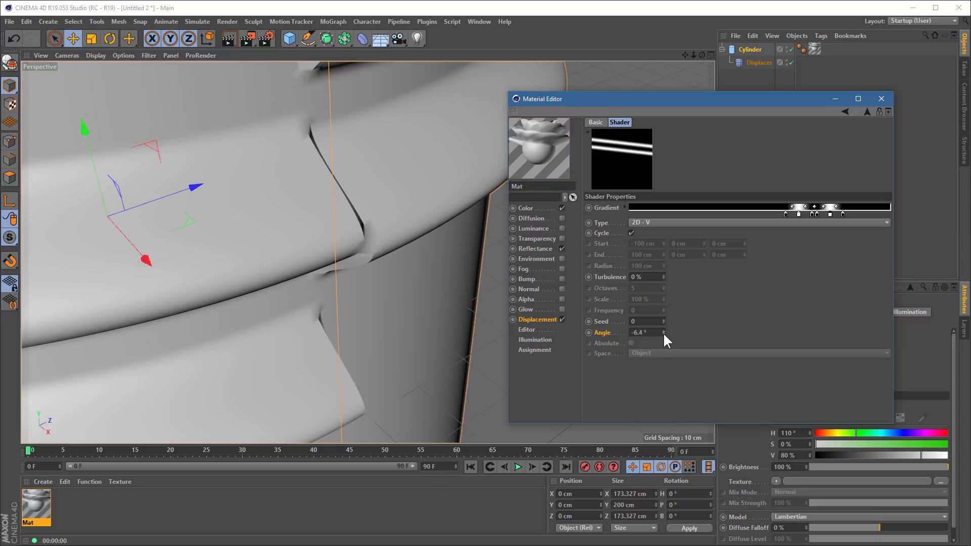
{"action": "left_click", "coordinate": [663, 334], "text": "alt"}
{"action": "left_click", "coordinate": [663, 333], "text": "alt"}
{"action": "left_click", "coordinate": [664, 334], "text": "alt"}
{"action": "left_click", "coordinate": [663, 333], "text": "alt"}
{"action": "left_click", "coordinate": [663, 334], "text": "alt"}
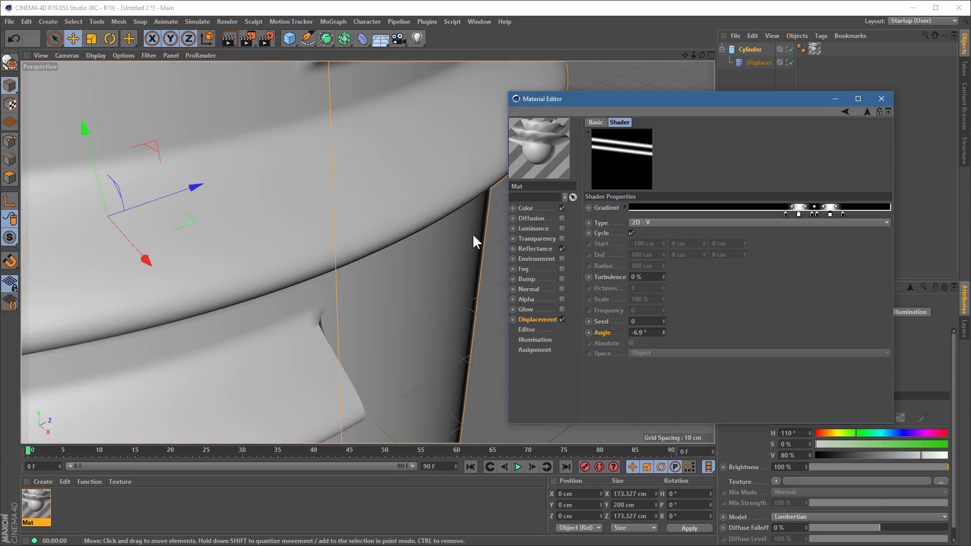
Step: Try an extremely large angle of repeated 3s for the displacement gradient and undo it
{"action": "left_click_drag", "start_coordinate": [642, 99], "coordinate": [717, 120]}
{"action": "left_click_drag", "start_coordinate": [325, 192], "coordinate": [297, 182], "text": "alt"}
{"action": "left_click", "coordinate": [706, 354]}
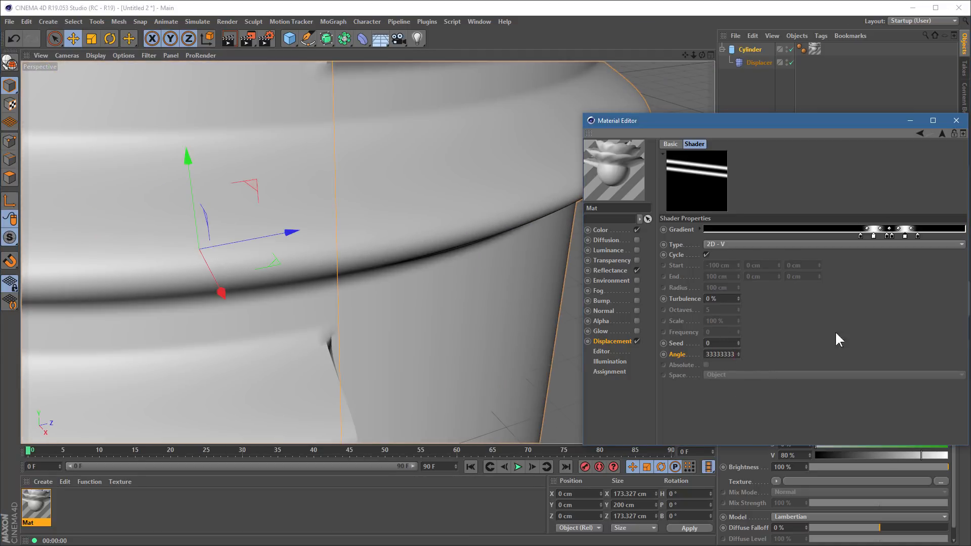
{"action": "left_click", "coordinate": [776, 349]}
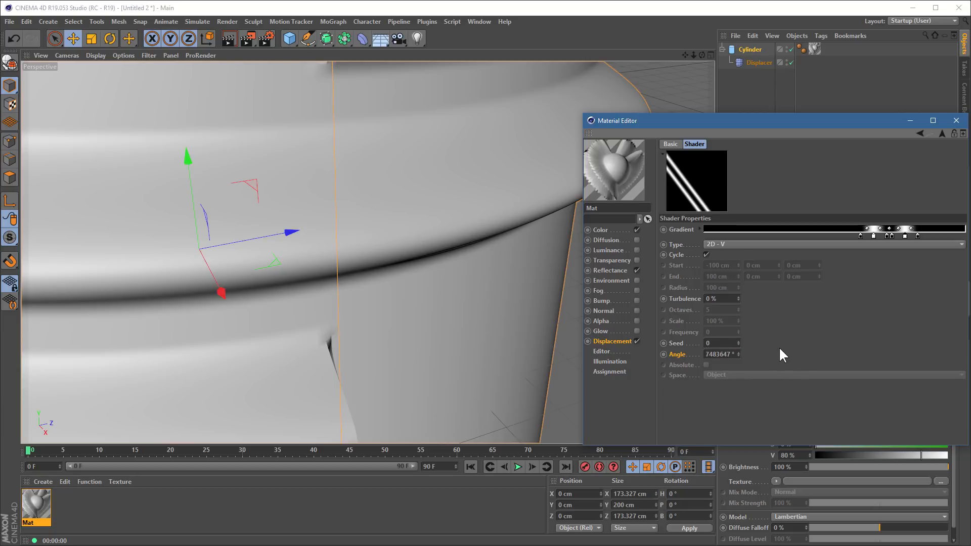
{"action": "key", "text": "ctrl+z"}
Step: Set the displacement gradient's angle to -6.9°
{"action": "left_click", "coordinate": [721, 355]}
{"action": "type", "text": "-6.9"}
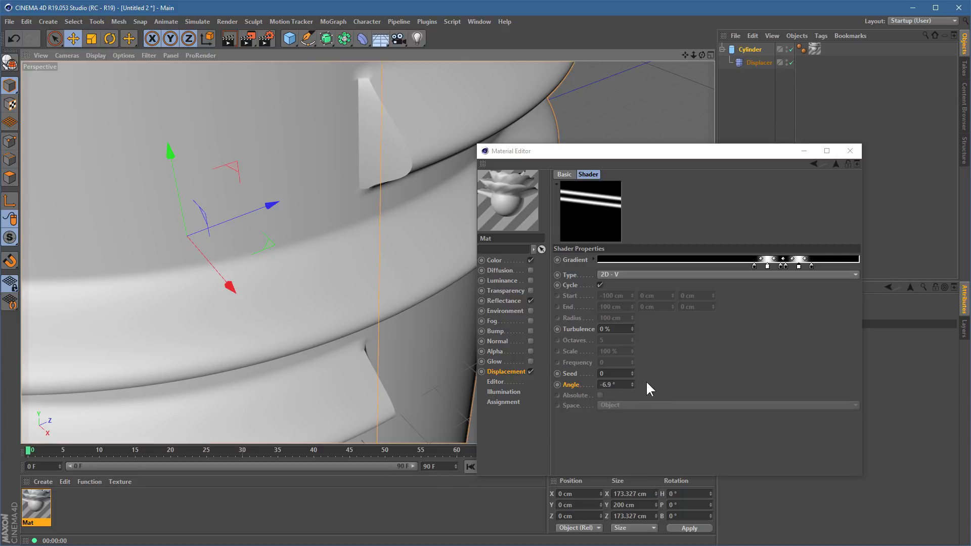
{"action": "left_click", "coordinate": [677, 371]}
Step: Examine the thread's seam and both of its abrupt ends on the cylinder from several angles
{"action": "left_click_drag", "start_coordinate": [728, 153], "coordinate": [781, 267]}
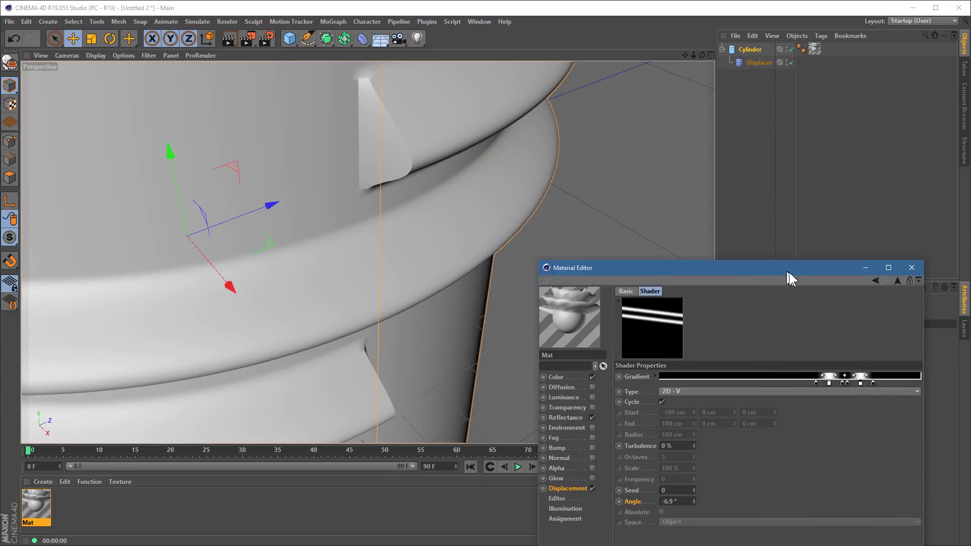
{"action": "left_click", "coordinate": [660, 164]}
{"action": "left_click_drag", "start_coordinate": [395, 259], "coordinate": [436, 302], "text": "alt"}
{"action": "left_click_drag", "start_coordinate": [363, 241], "coordinate": [338, 238], "text": "alt"}
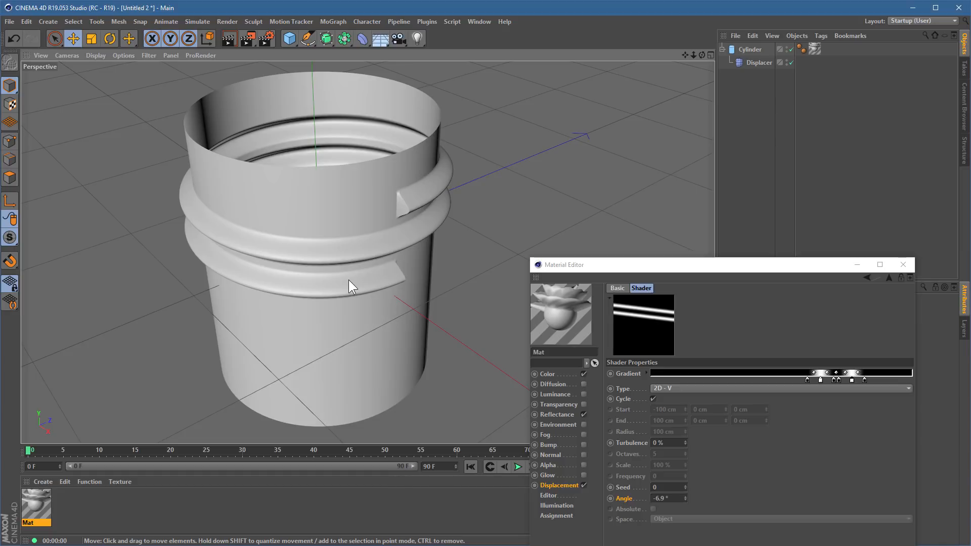
{"action": "left_click_drag", "start_coordinate": [712, 266], "coordinate": [696, 145]}
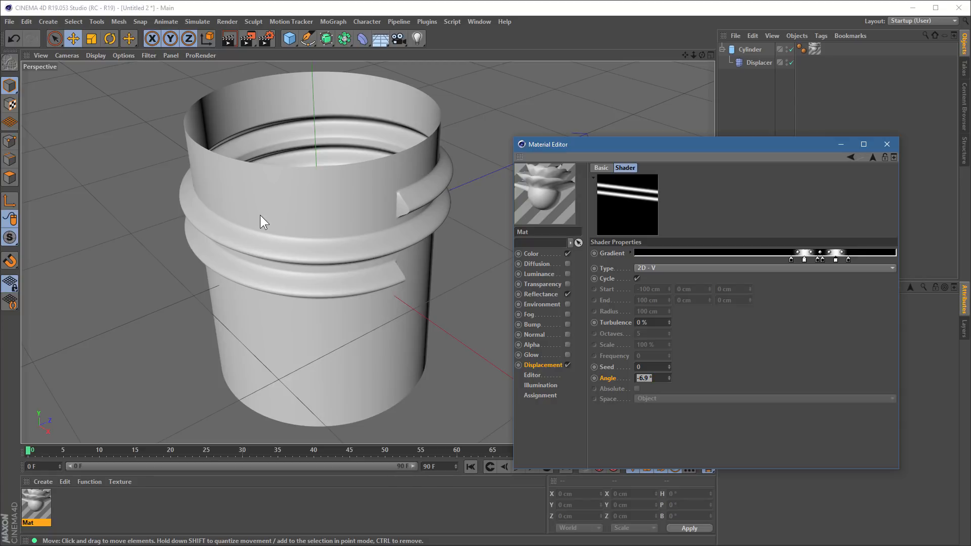
{"action": "left_click", "coordinate": [396, 208]}
{"action": "scroll", "coordinate": [398, 208], "scroll_direction": "up", "scroll_amount": 5}
{"action": "left_click_drag", "start_coordinate": [441, 185], "coordinate": [395, 172], "text": "alt"}
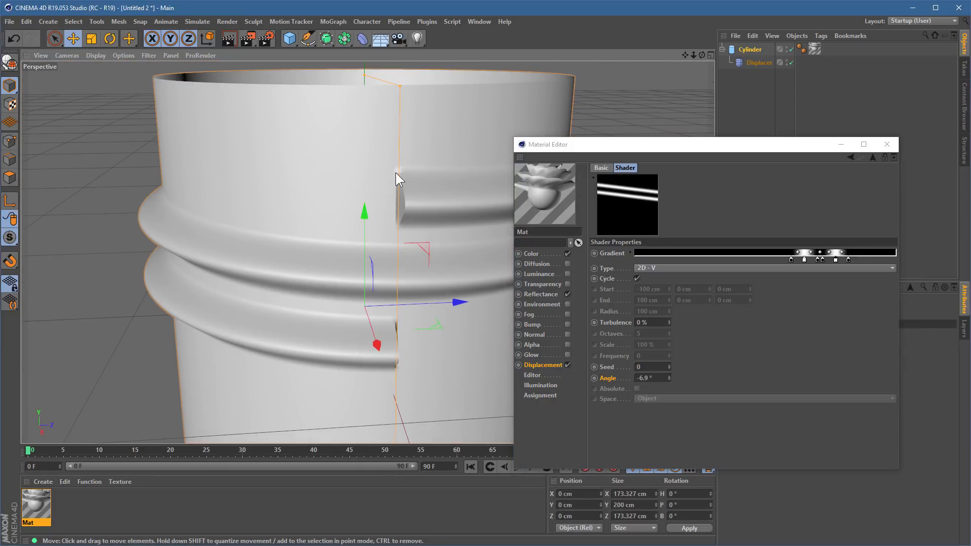
{"action": "left_click_drag", "start_coordinate": [415, 329], "coordinate": [414, 294], "text": "alt"}
{"action": "left_click", "coordinate": [745, 358]}
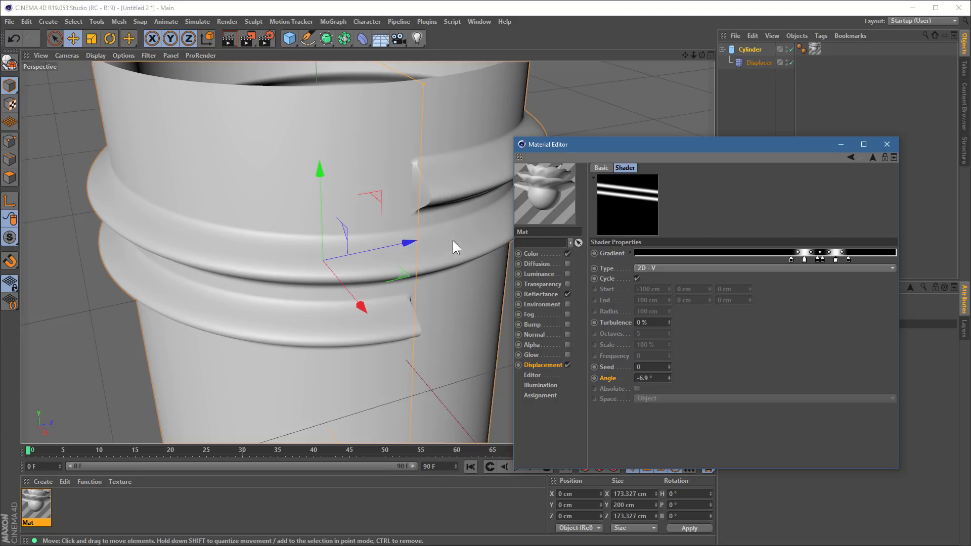
Step: Wrap the Displacement channel's Gradient texture in a Layer shader and open its layer stack
{"action": "left_click", "coordinate": [543, 365]}
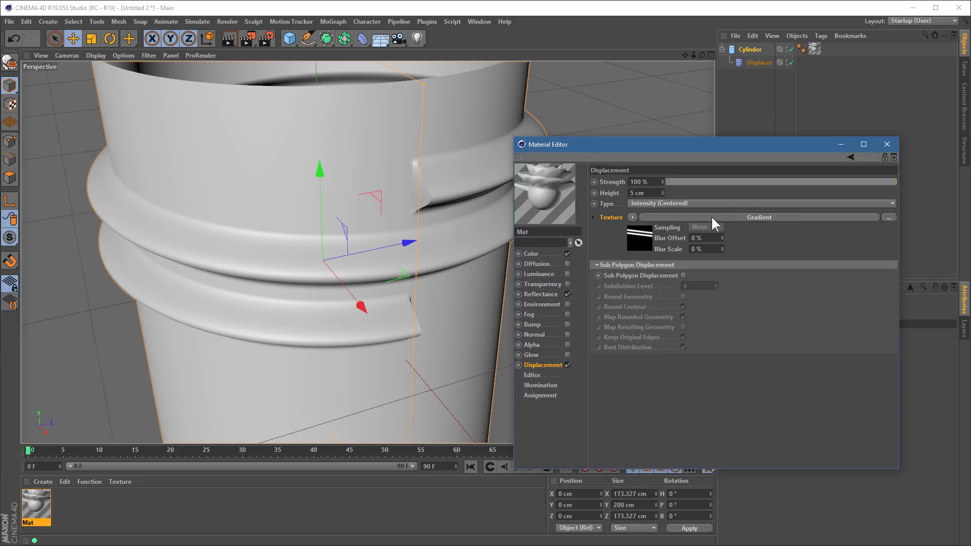
{"action": "left_click", "coordinate": [631, 217]}
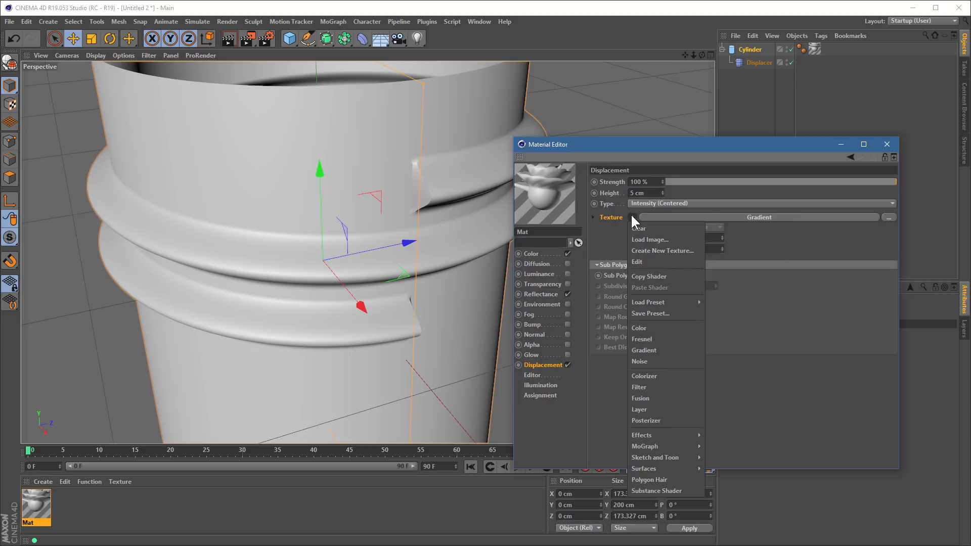
{"action": "left_click", "coordinate": [663, 411]}
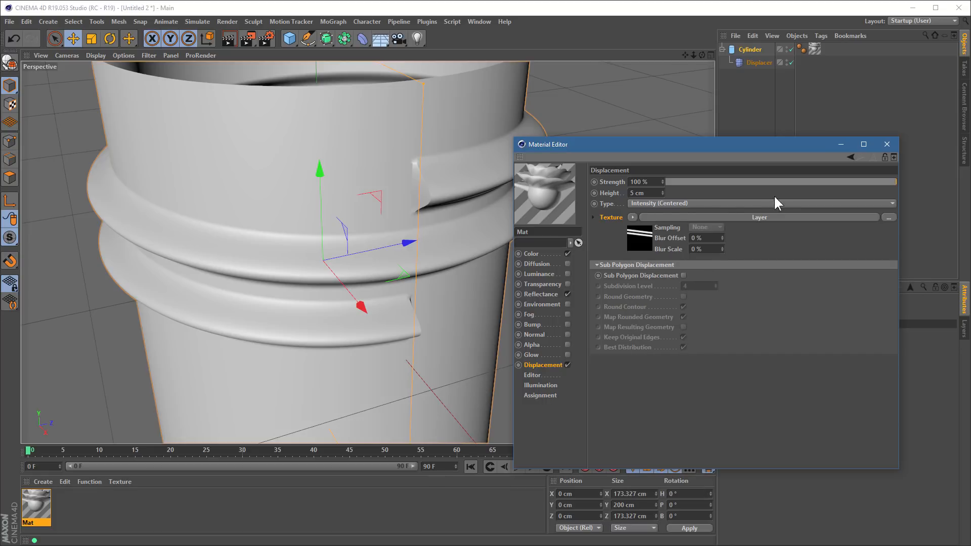
{"action": "left_click", "coordinate": [754, 218]}
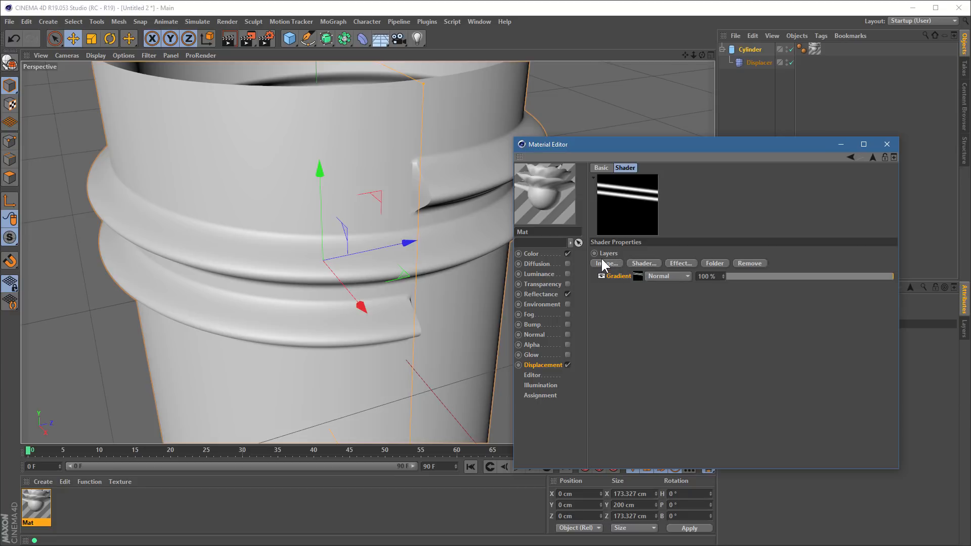
Step: Add a Color shader to the layer stack and place it below the Gradient layer
{"action": "left_click", "coordinate": [641, 263]}
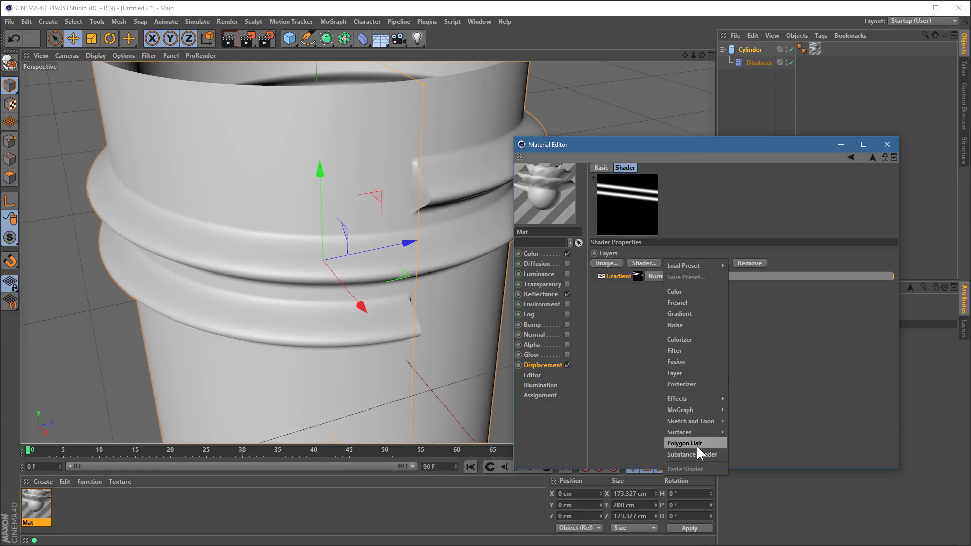
{"action": "left_click", "coordinate": [678, 292]}
{"action": "left_click_drag", "start_coordinate": [613, 276], "coordinate": [614, 301]}
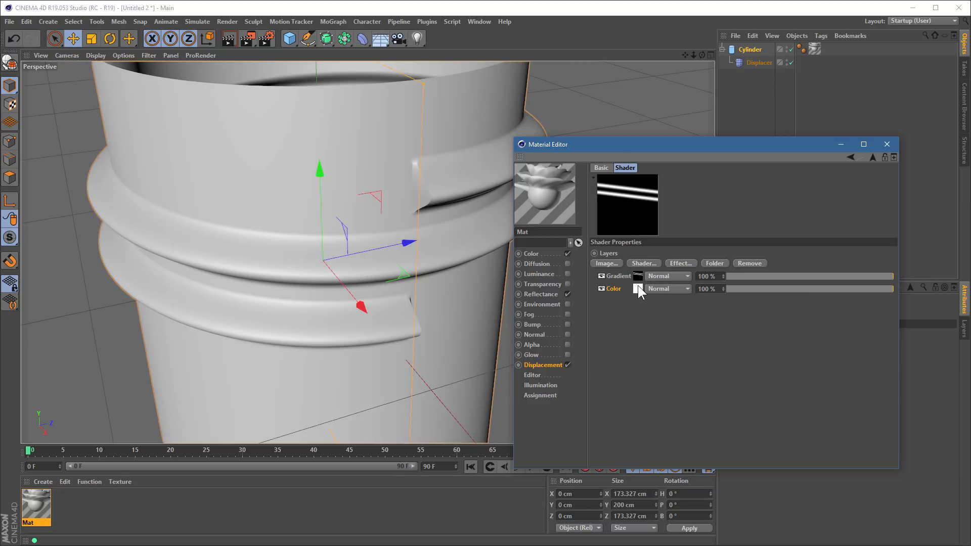
Step: Set the Color layer's brightness value (V) to 50% for a mid grey
{"action": "left_click", "coordinate": [638, 288]}
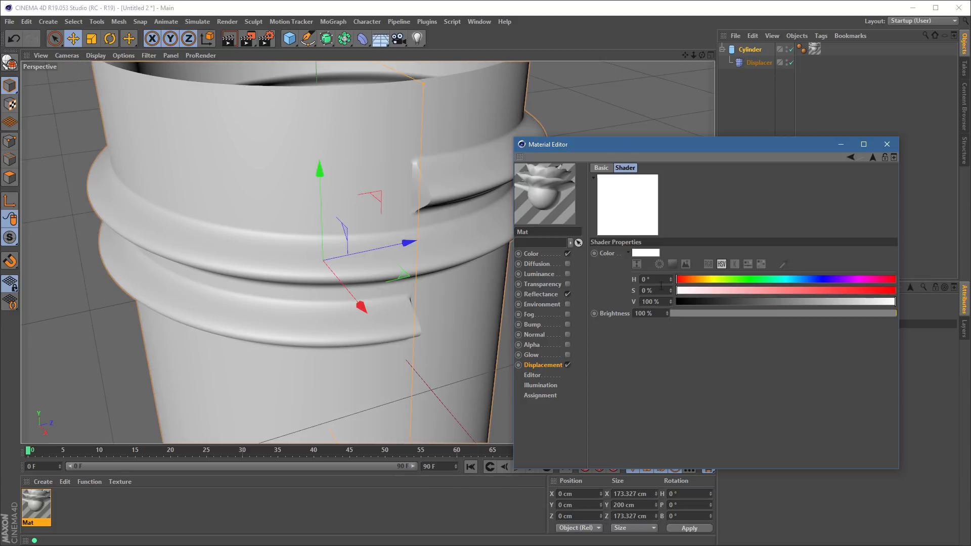
{"action": "left_click_drag", "start_coordinate": [660, 302], "coordinate": [640, 302]}
{"action": "type", "text": "50"}
{"action": "key", "text": "Return"}
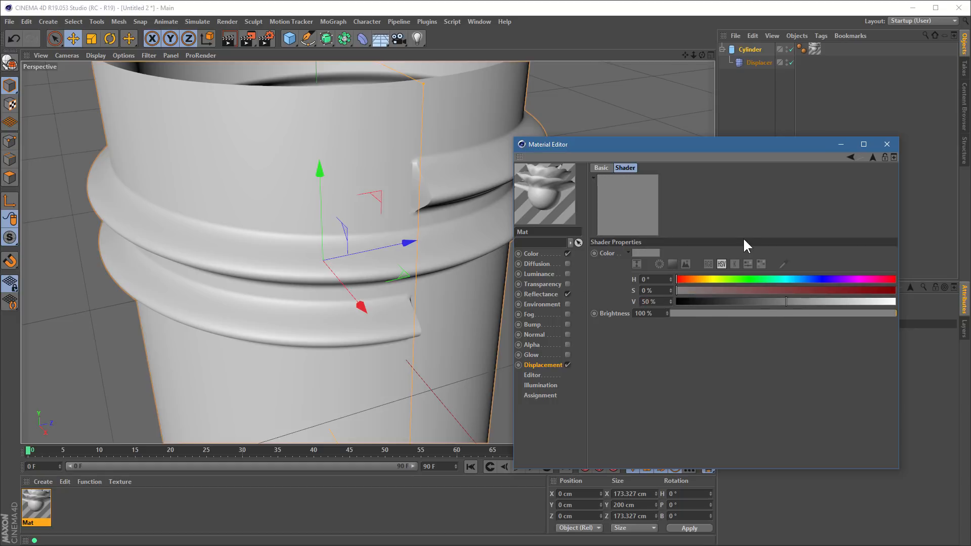
Step: Return to the layer stack and set the Gradient layer's blend mode to Subtract over the grey Color layer
{"action": "left_click", "coordinate": [850, 157]}
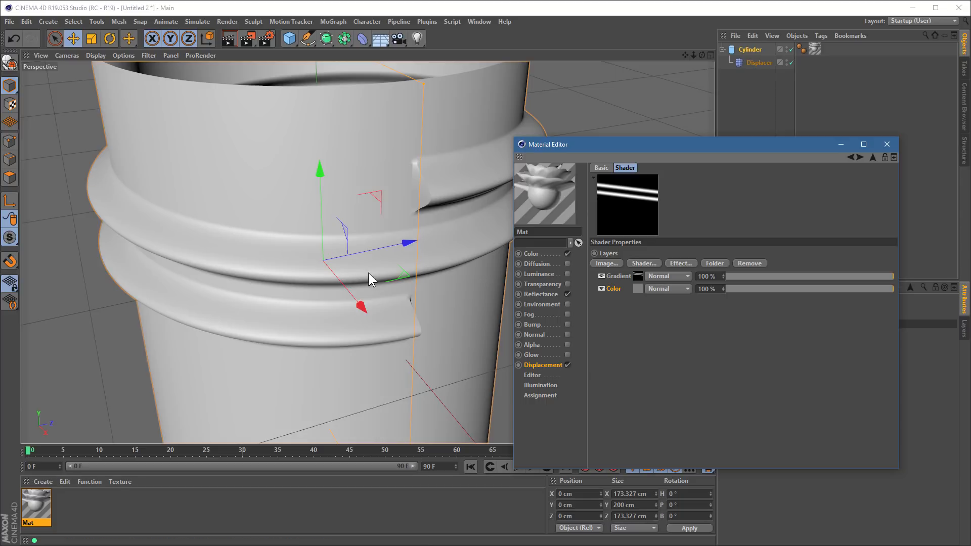
{"action": "left_click", "coordinate": [618, 274]}
{"action": "left_click", "coordinate": [669, 276]}
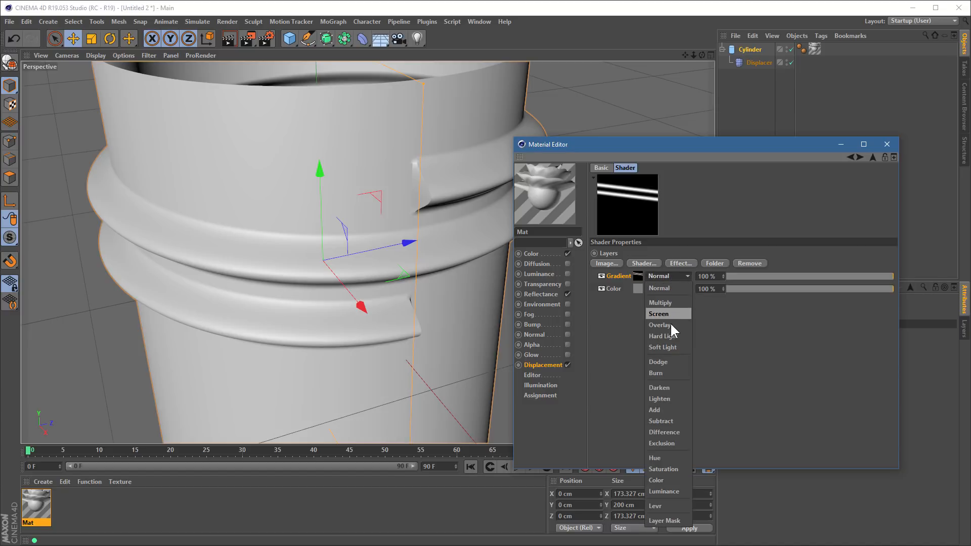
{"action": "left_click", "coordinate": [671, 423]}
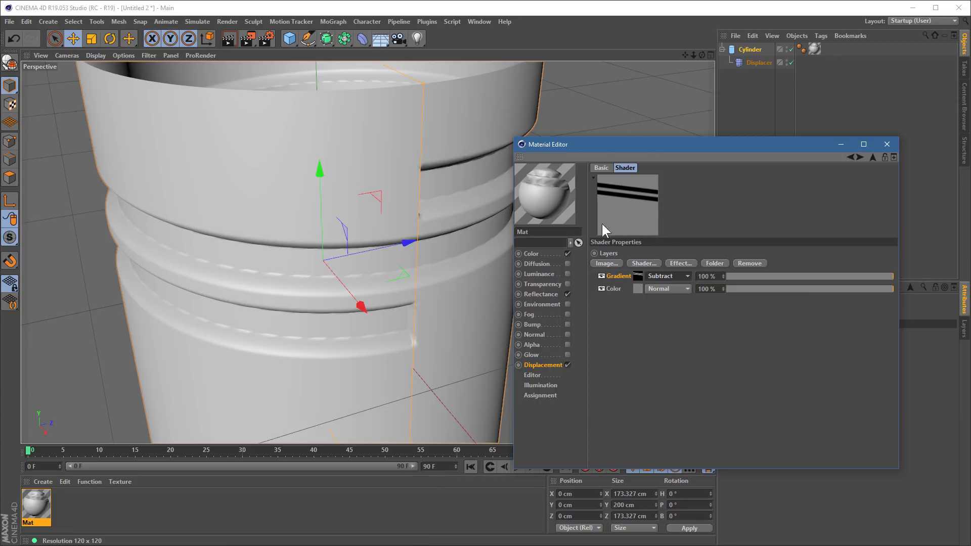
Step: Set the brightness (V) of the Gradient layer's white knot at 65% to 50% grey, using the HSV color model
{"action": "left_click_drag", "start_coordinate": [702, 54], "coordinate": [658, 56]}
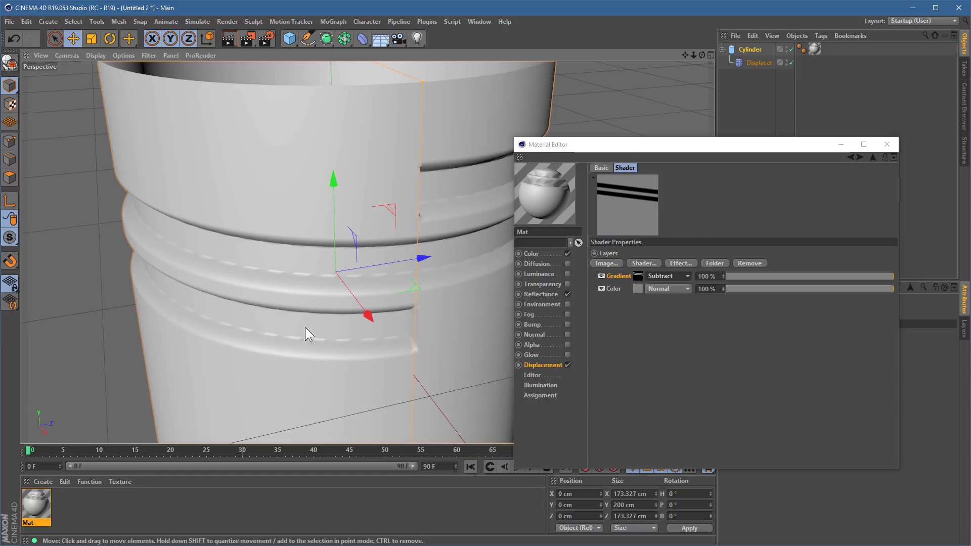
{"action": "left_click_drag", "start_coordinate": [198, 313], "coordinate": [252, 245], "text": "alt"}
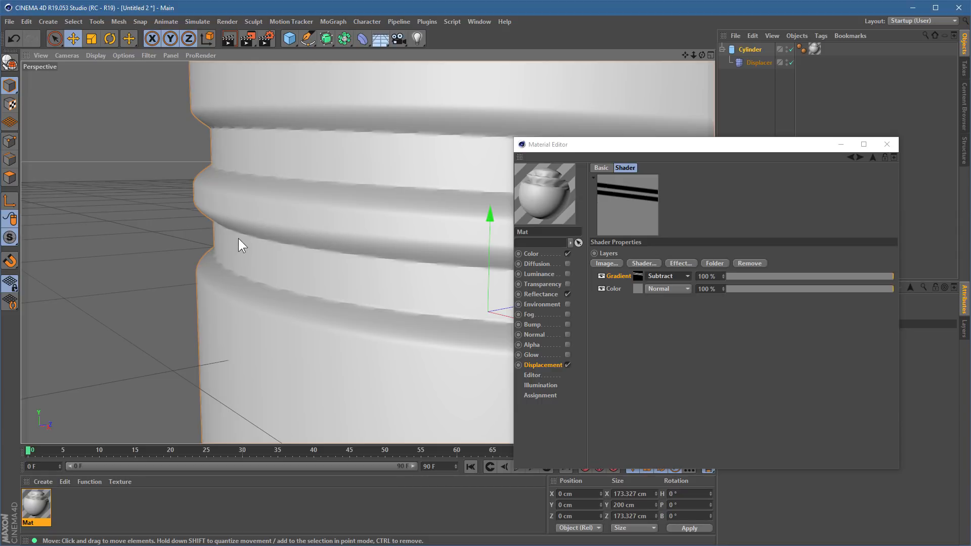
{"action": "left_click", "coordinate": [636, 275]}
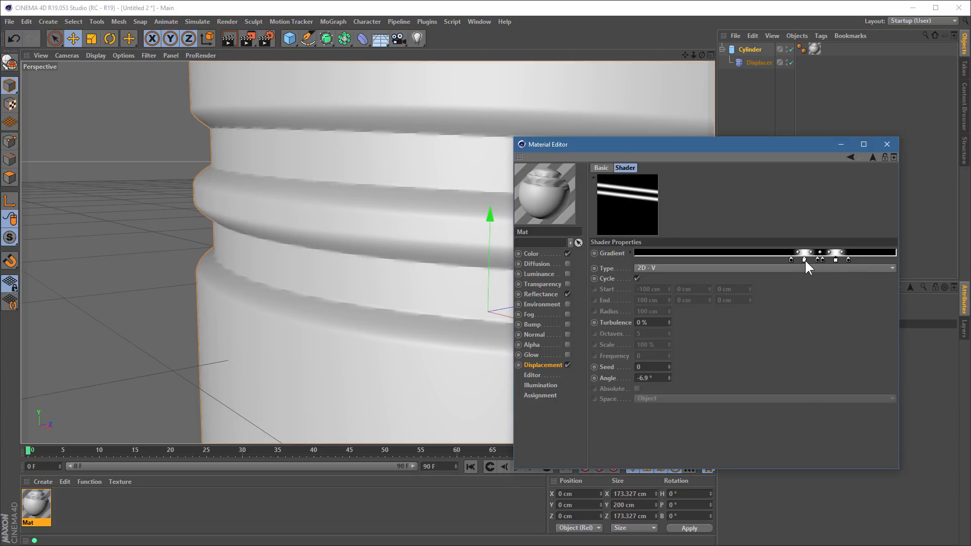
{"action": "left_click", "coordinate": [804, 259]}
{"action": "left_click", "coordinate": [631, 253]}
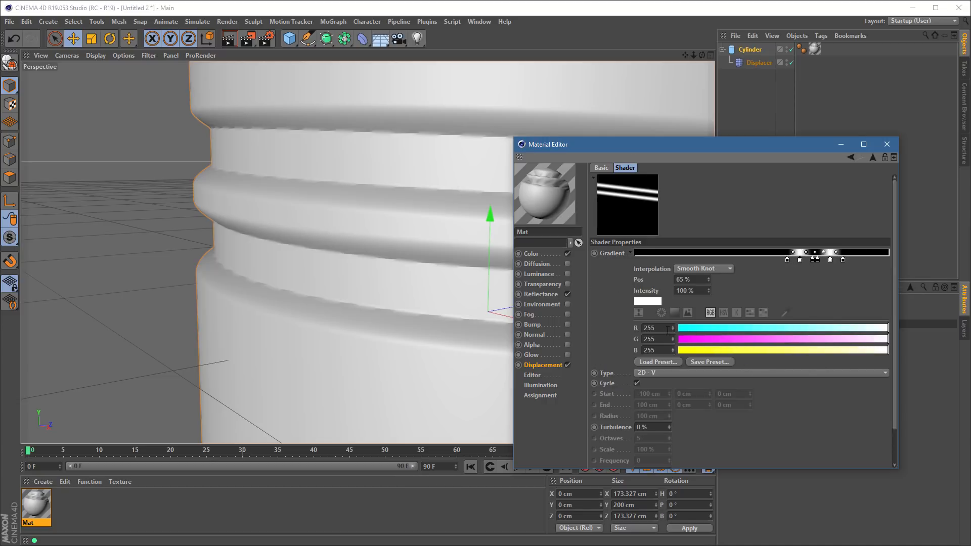
{"action": "left_click", "coordinate": [723, 312]}
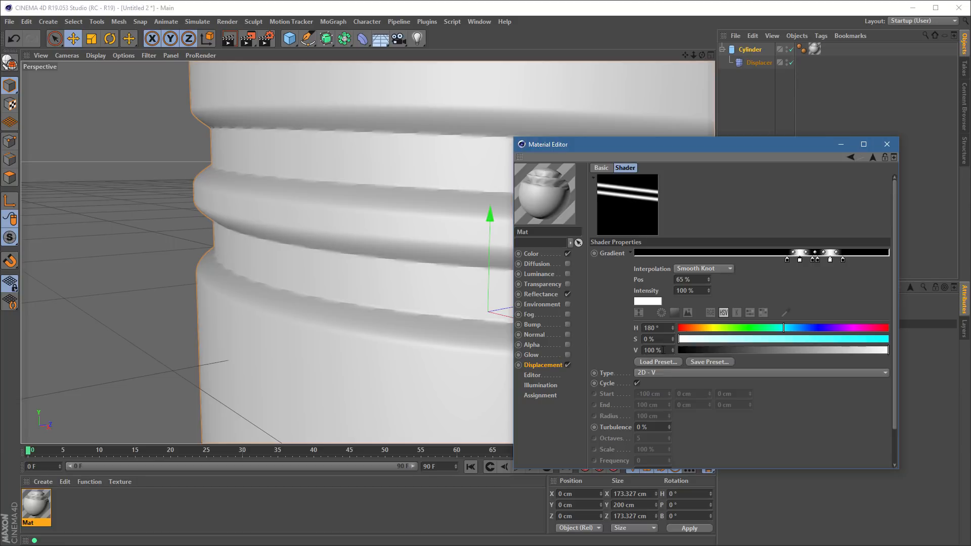
{"action": "type", "text": "50"}
{"action": "key", "text": "Return"}
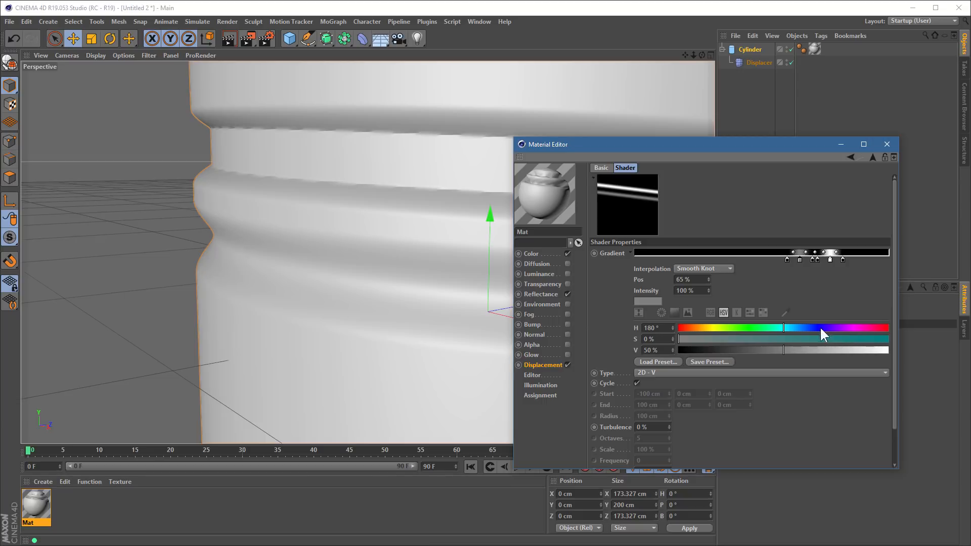
Step: Set the brightness (V) of the gradient's remaining white knot at 77% to 50% grey
{"action": "left_click", "coordinate": [830, 259]}
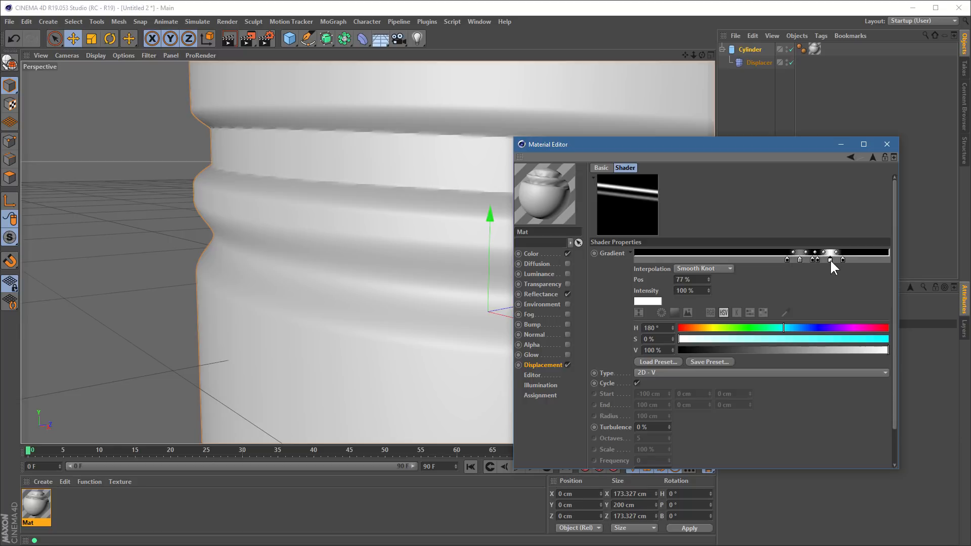
{"action": "left_click", "coordinate": [666, 350]}
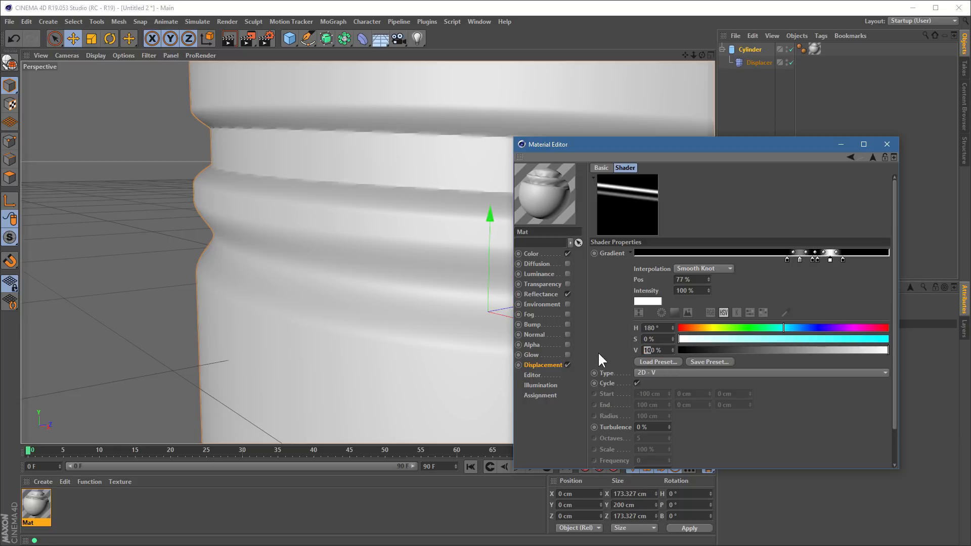
{"action": "type", "text": "50"}
{"action": "key", "text": "Return"}
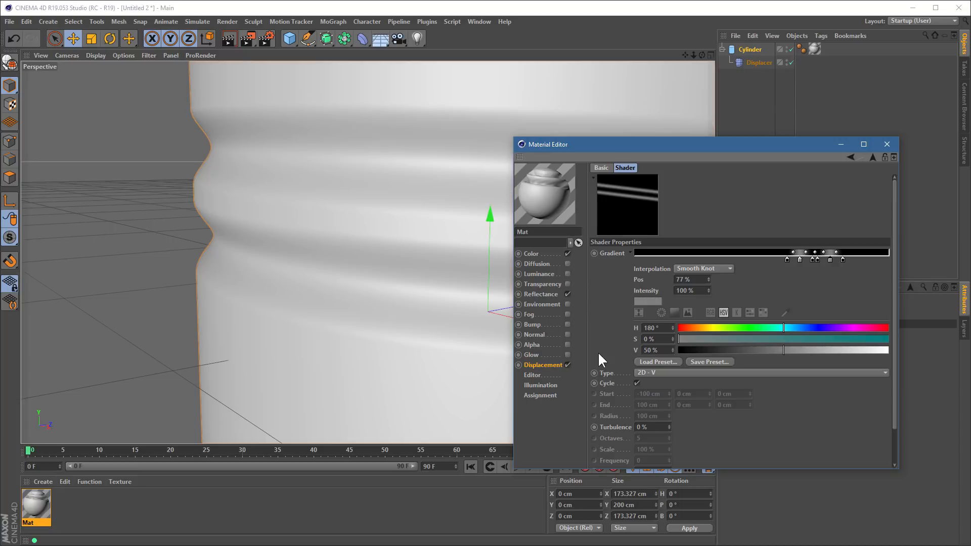
Step: Return to the layer stack and examine the recessed thread's profile and ends around the cylinder
{"action": "left_click", "coordinate": [873, 158]}
{"action": "left_click_drag", "start_coordinate": [791, 141], "coordinate": [914, 250]}
{"action": "left_click_drag", "start_coordinate": [485, 169], "coordinate": [477, 190], "text": "alt"}
{"action": "right_click_drag", "start_coordinate": [526, 189], "coordinate": [454, 188], "text": "alt"}
{"action": "middle_click_drag", "start_coordinate": [627, 177], "coordinate": [453, 201], "text": "alt"}
{"action": "left_click_drag", "start_coordinate": [453, 202], "coordinate": [462, 231], "text": "alt"}
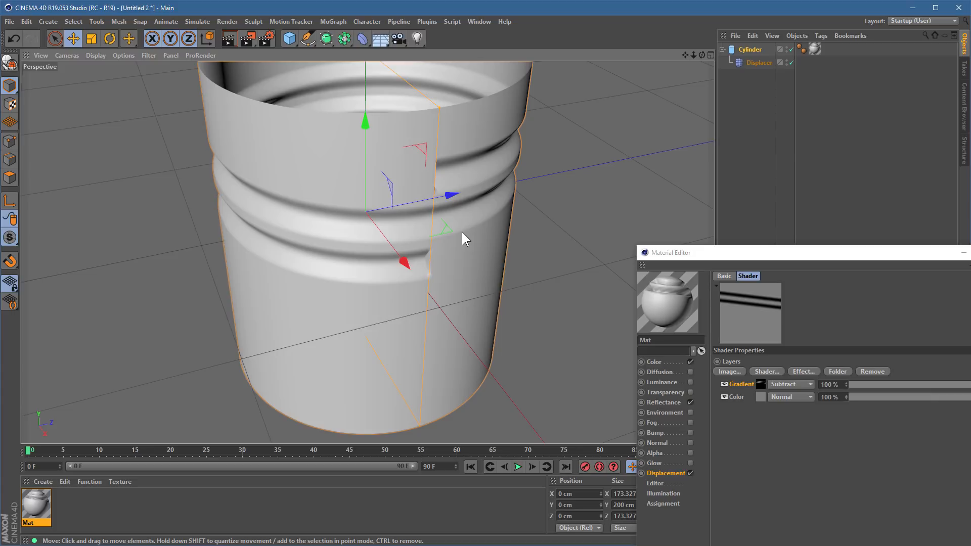
{"action": "left_click_drag", "start_coordinate": [388, 223], "coordinate": [341, 234], "text": "alt"}
{"action": "left_click_drag", "start_coordinate": [395, 269], "coordinate": [773, 217], "text": "alt"}
{"action": "left_click_drag", "start_coordinate": [789, 257], "coordinate": [639, 160]}
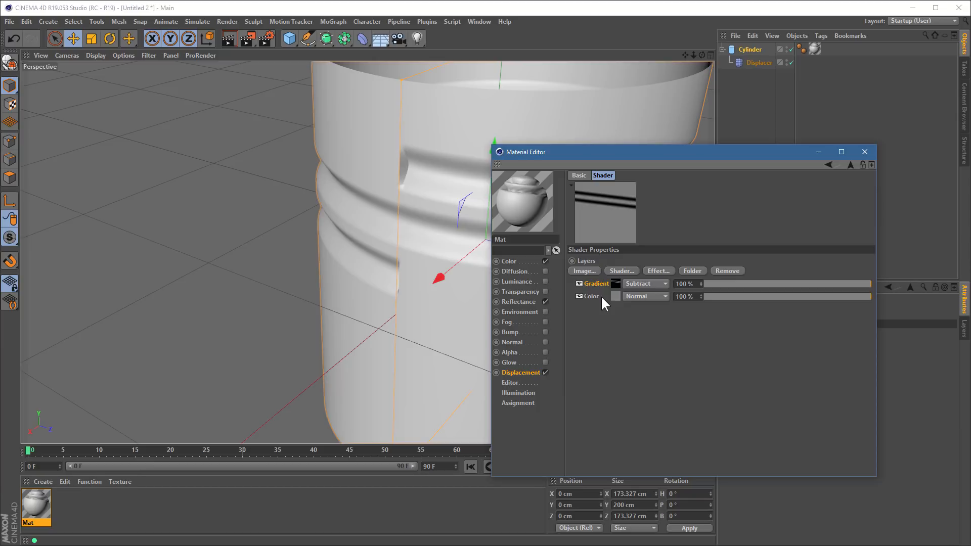
Step: Add a folder to the layer stack and name it "Thread group"
{"action": "left_click", "coordinate": [701, 270]}
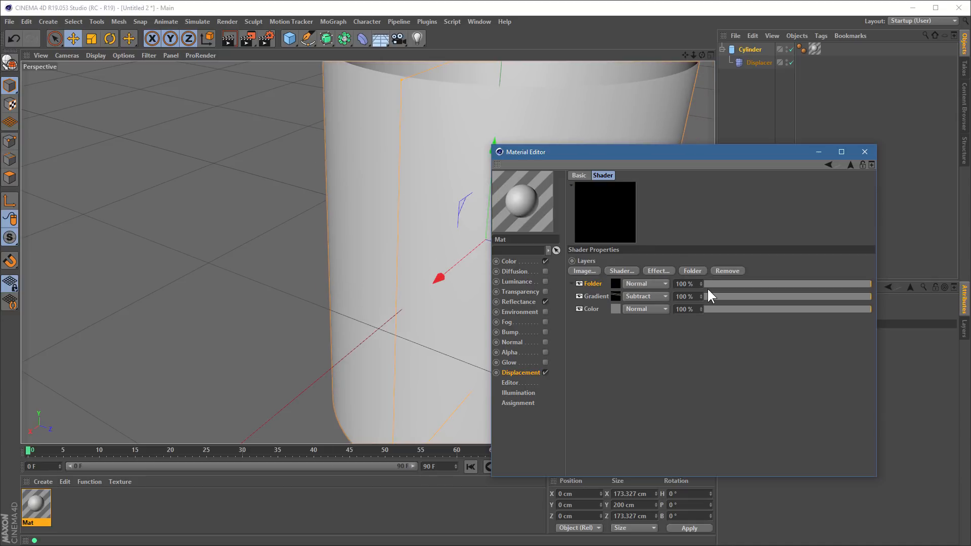
{"action": "double_click", "coordinate": [598, 284]}
{"action": "type", "text": "Thread group"}
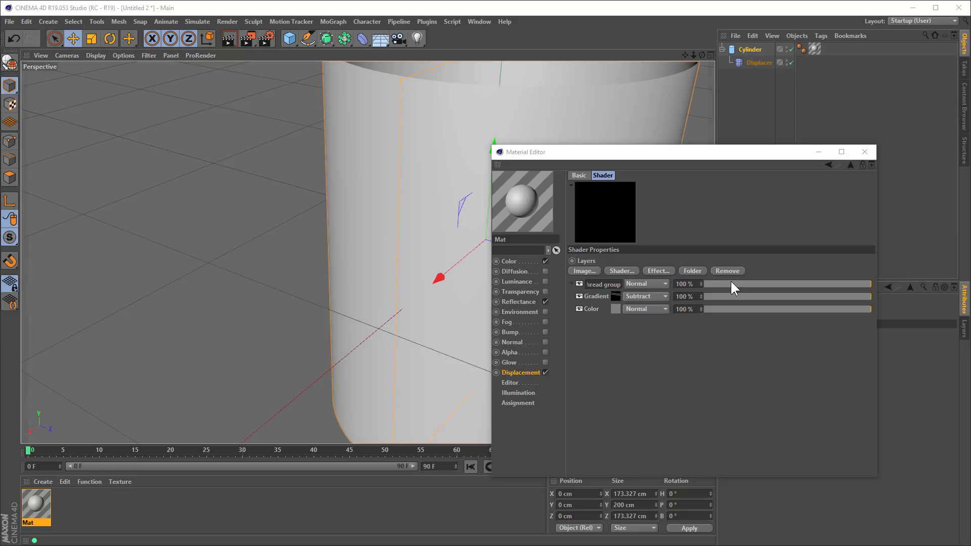
{"action": "key", "text": "Return"}
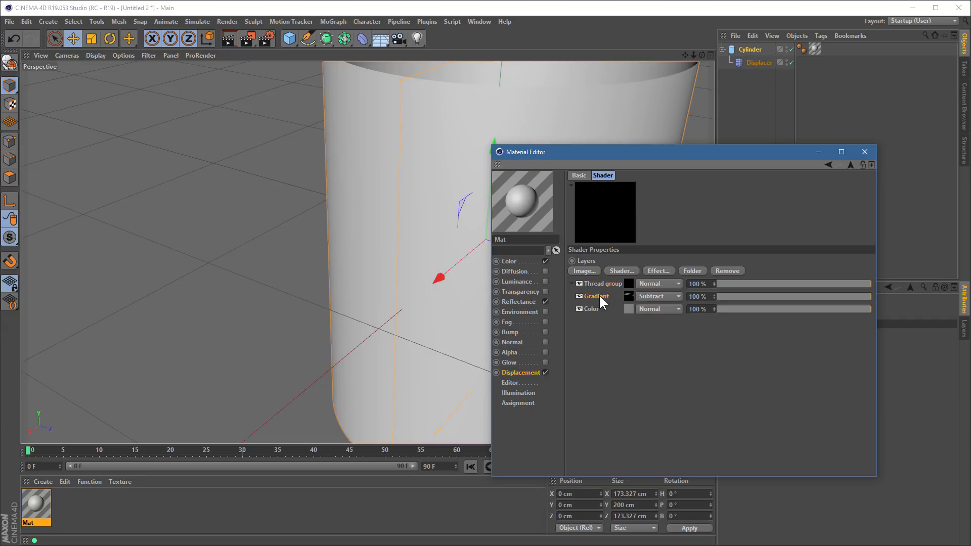
Step: Move the Gradient layer into the Thread group folder and rename it "helix spiral"
{"action": "left_click_drag", "start_coordinate": [593, 300], "coordinate": [601, 283]}
{"action": "double_click", "coordinate": [602, 296]}
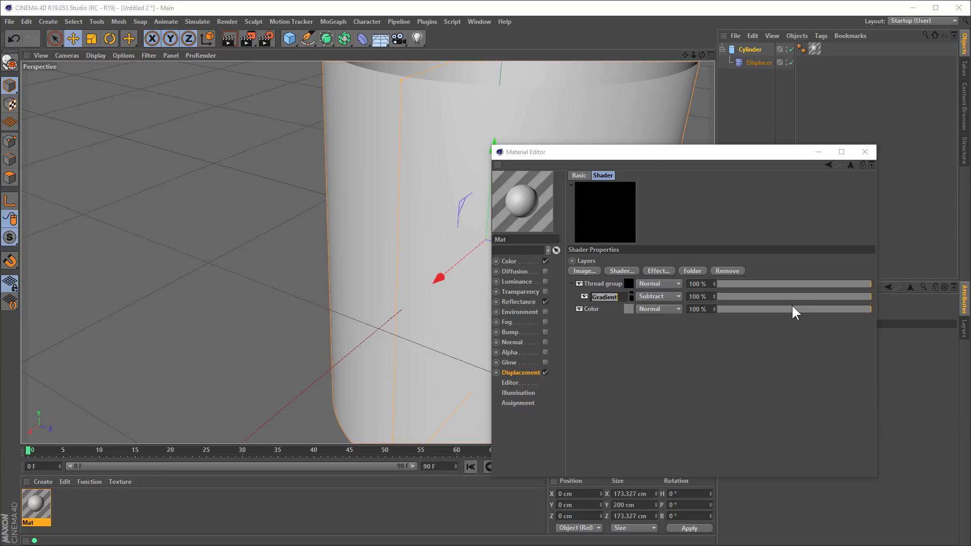
{"action": "type", "text": "helix spiral"}
{"action": "key", "text": "Return"}
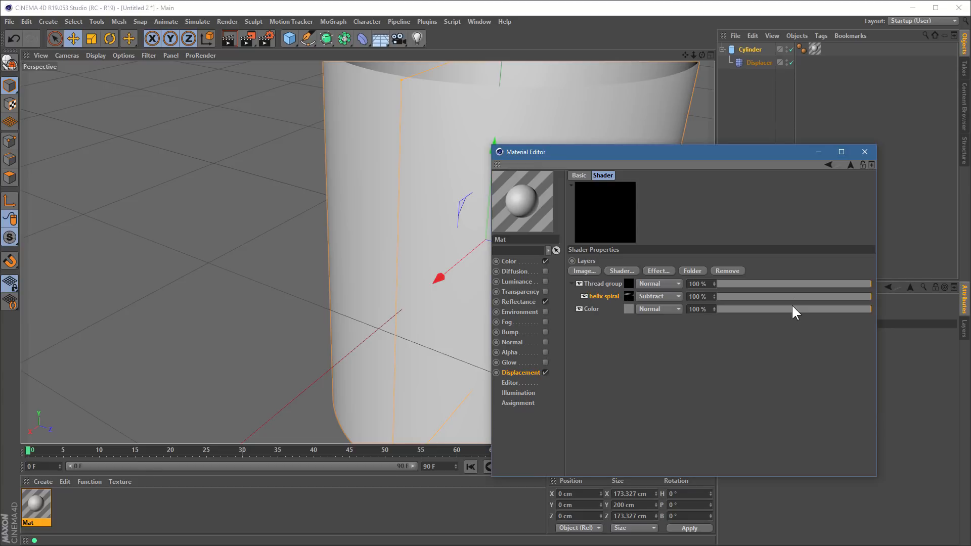
Step: Set the helix spiral layer's blend mode to Normal and the Thread group folder's blend mode to Subtract
{"action": "left_click", "coordinate": [670, 284]}
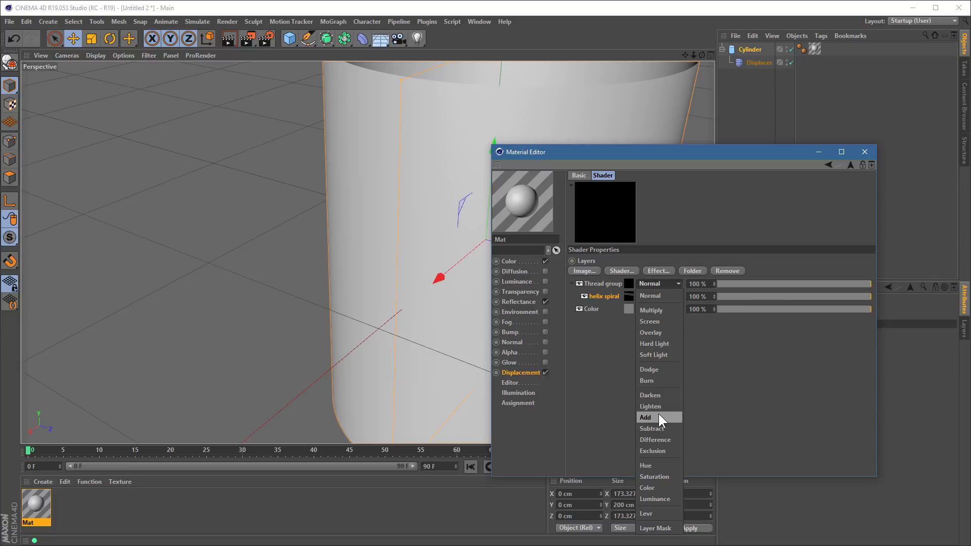
{"action": "left_click", "coordinate": [652, 428]}
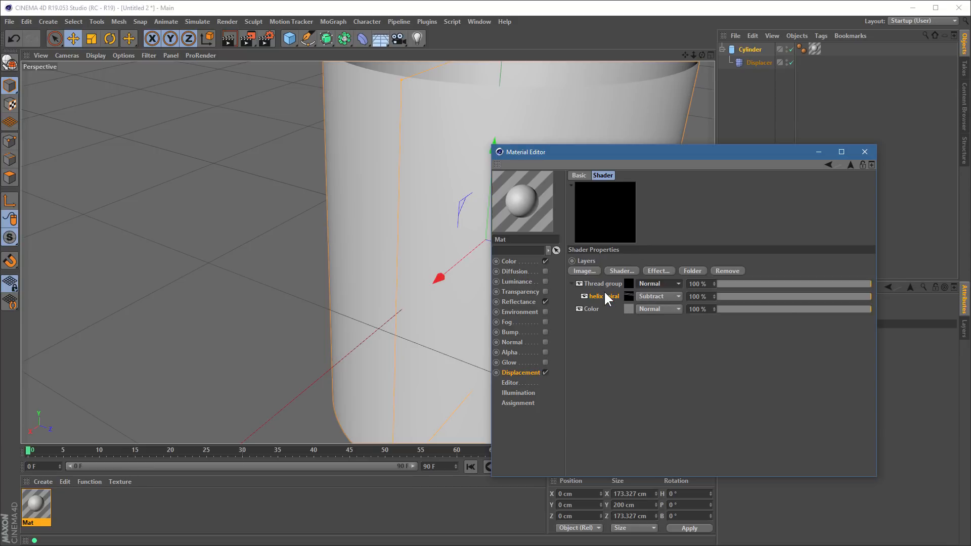
{"action": "left_click", "coordinate": [591, 284]}
{"action": "left_click", "coordinate": [662, 301]}
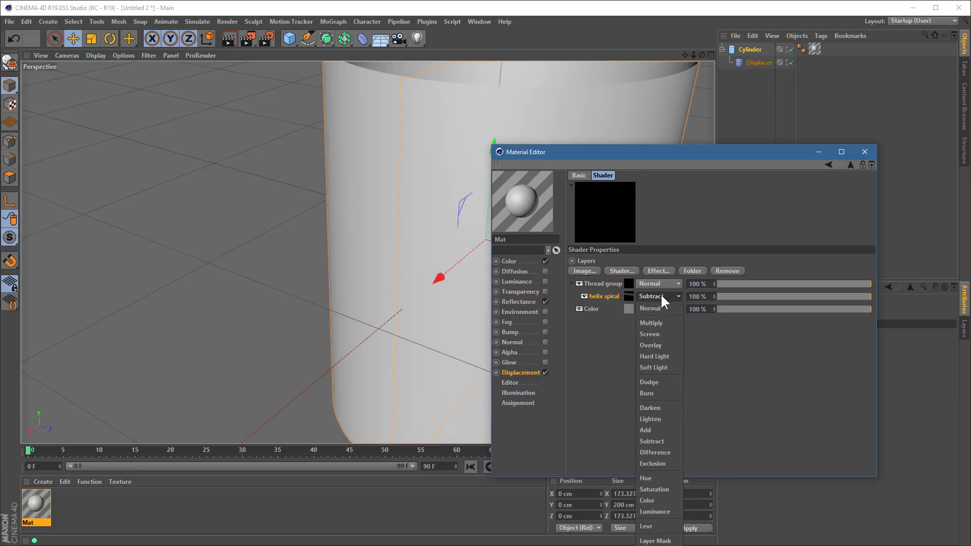
{"action": "left_click", "coordinate": [653, 308]}
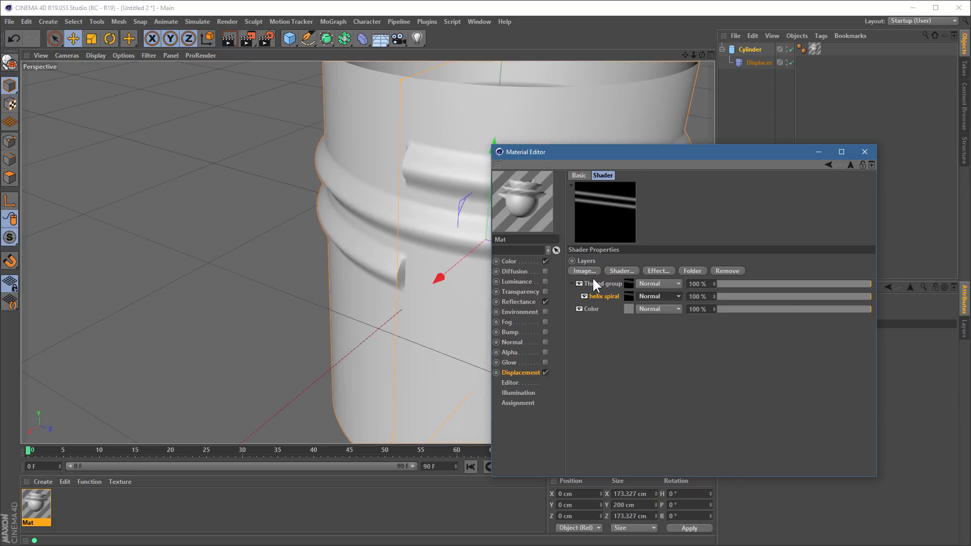
{"action": "left_click", "coordinate": [657, 285]}
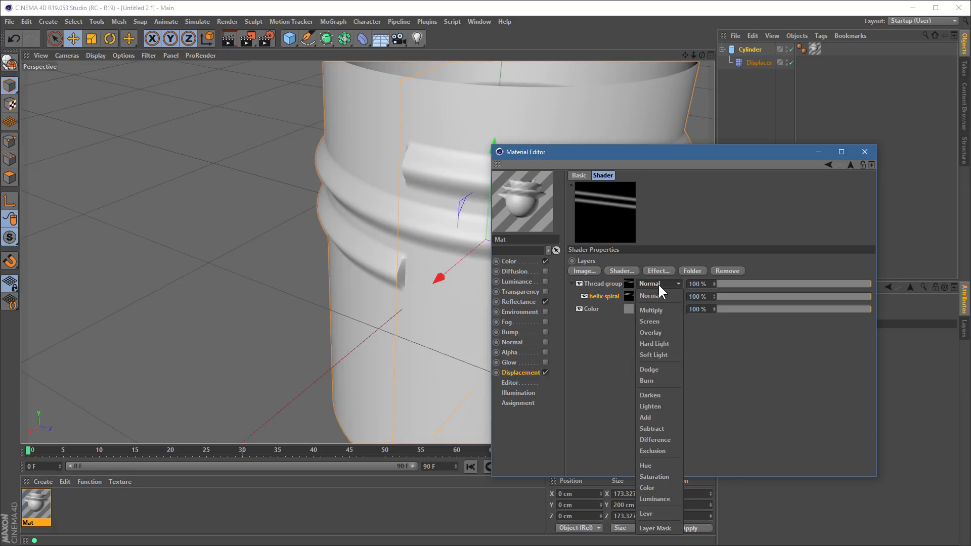
{"action": "left_click", "coordinate": [665, 429]}
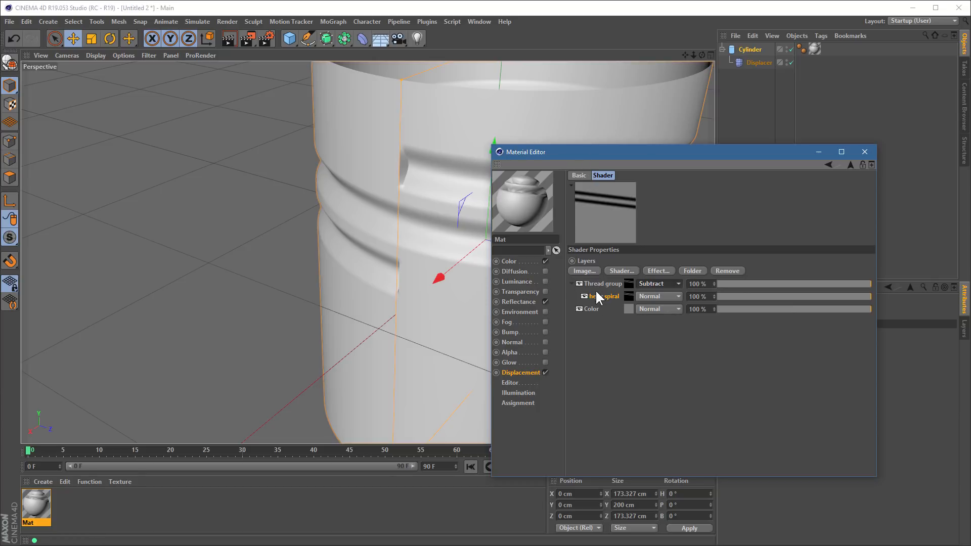
Step: Add a Gradient shader above helix spiral inside the Thread group folder and name it "smooth start end"
{"action": "left_click", "coordinate": [409, 190]}
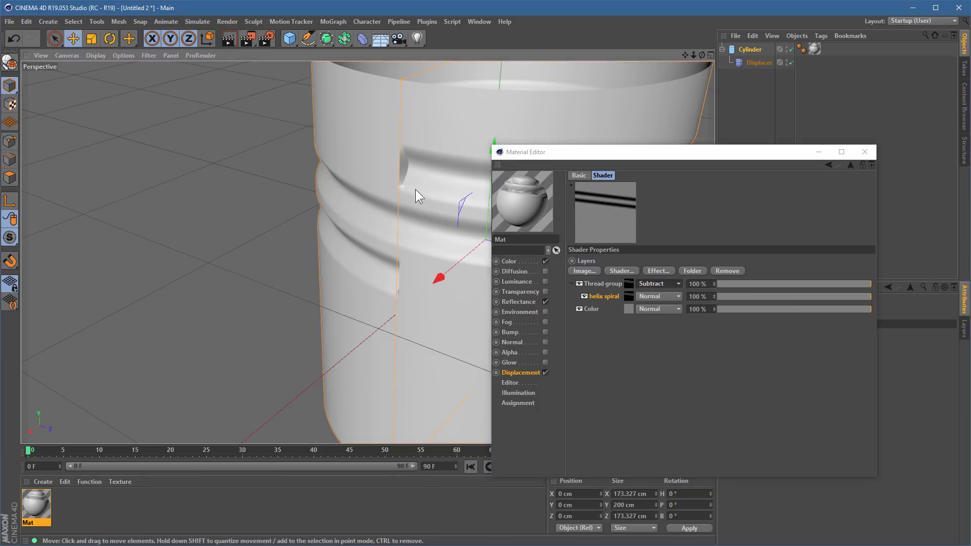
{"action": "scroll", "coordinate": [421, 181], "scroll_direction": "up", "scroll_amount": 3}
{"action": "left_click_drag", "start_coordinate": [420, 174], "coordinate": [312, 195], "text": "alt"}
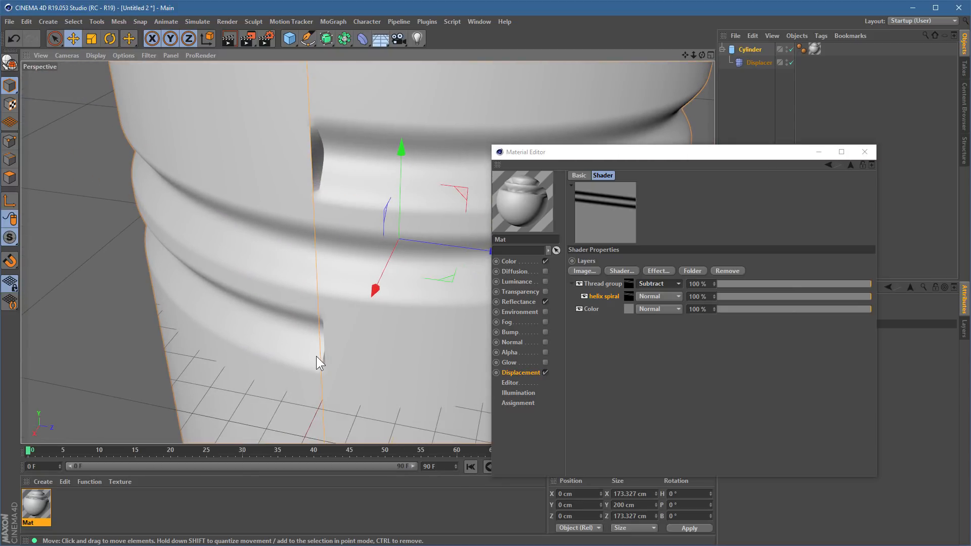
{"action": "left_click", "coordinate": [621, 272]}
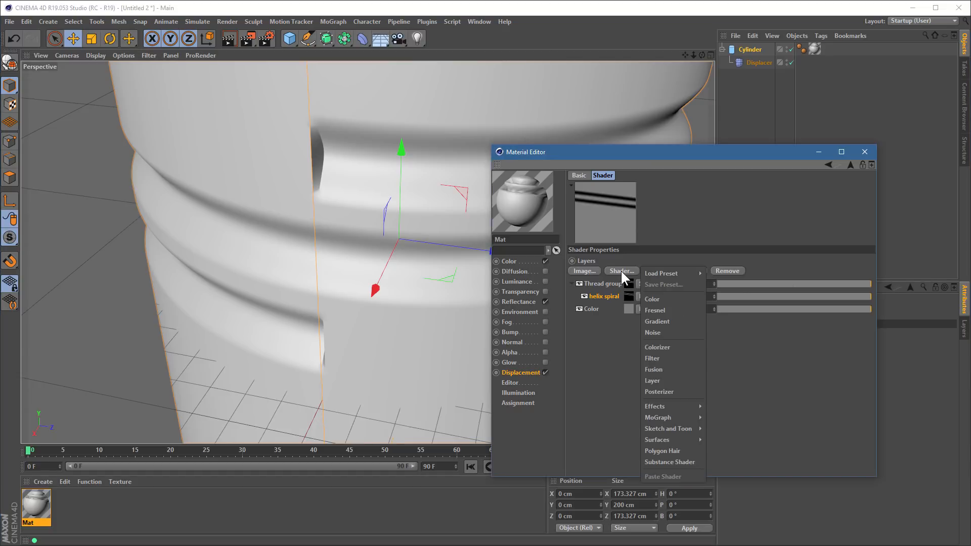
{"action": "left_click", "coordinate": [684, 320]}
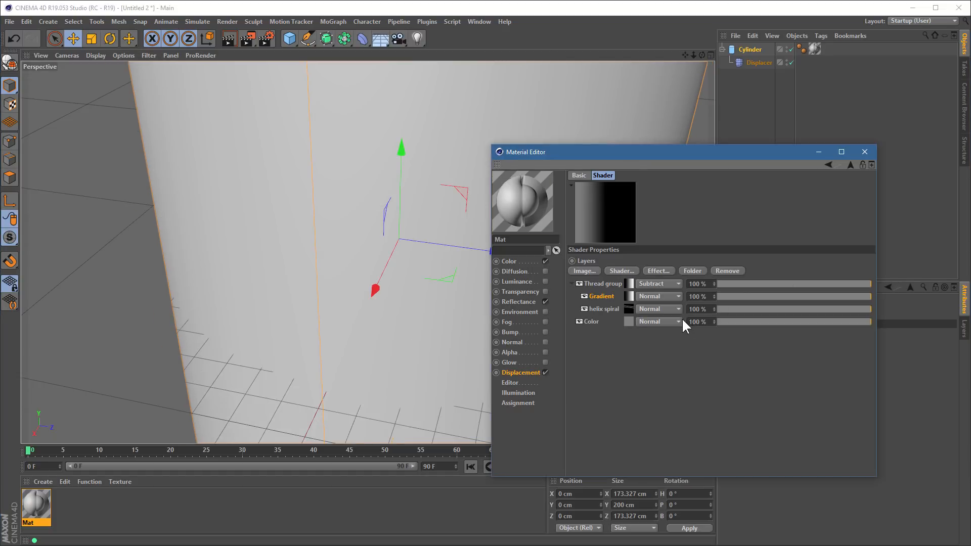
{"action": "double_click", "coordinate": [605, 296]}
{"action": "type", "text": "smooth"}
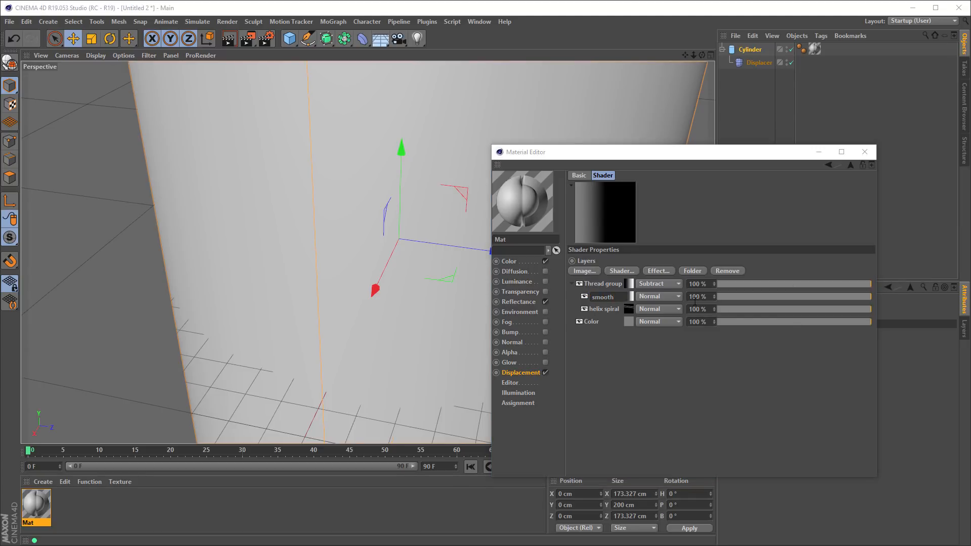
{"action": "type", "text": " start end"}
{"action": "key", "text": "Return"}
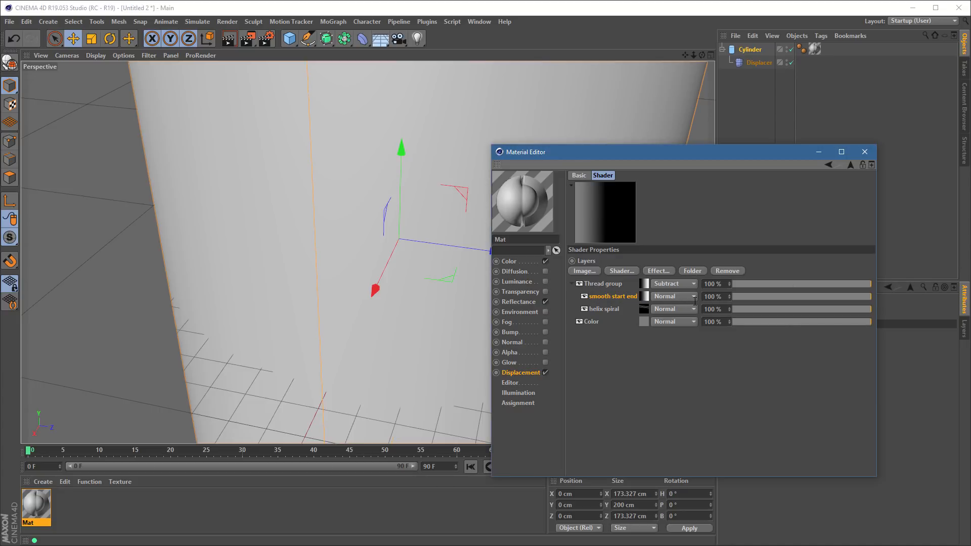
Step: Open the helix spiral gradient's settings and show its texture preview in a separate window
{"action": "left_click", "coordinate": [642, 308]}
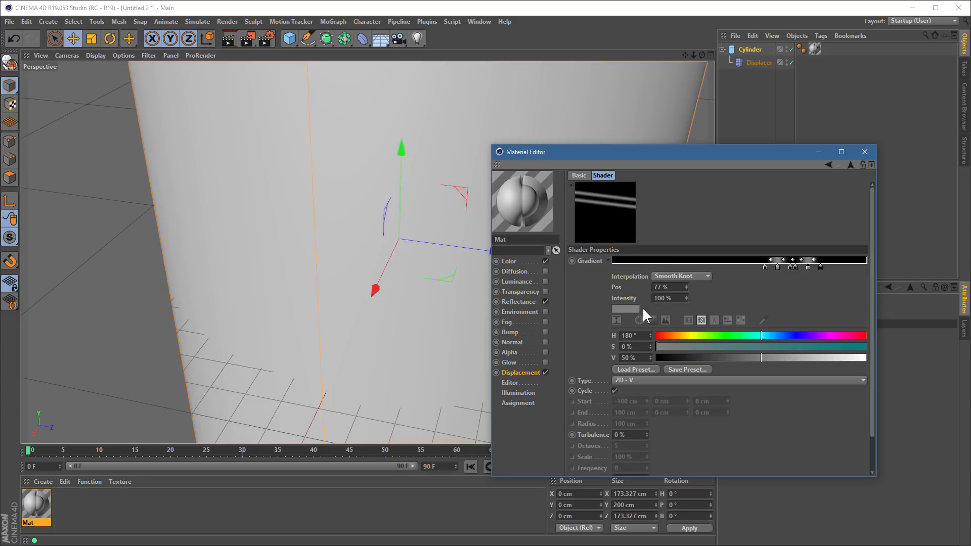
{"action": "left_click_drag", "start_coordinate": [625, 146], "coordinate": [595, 130]}
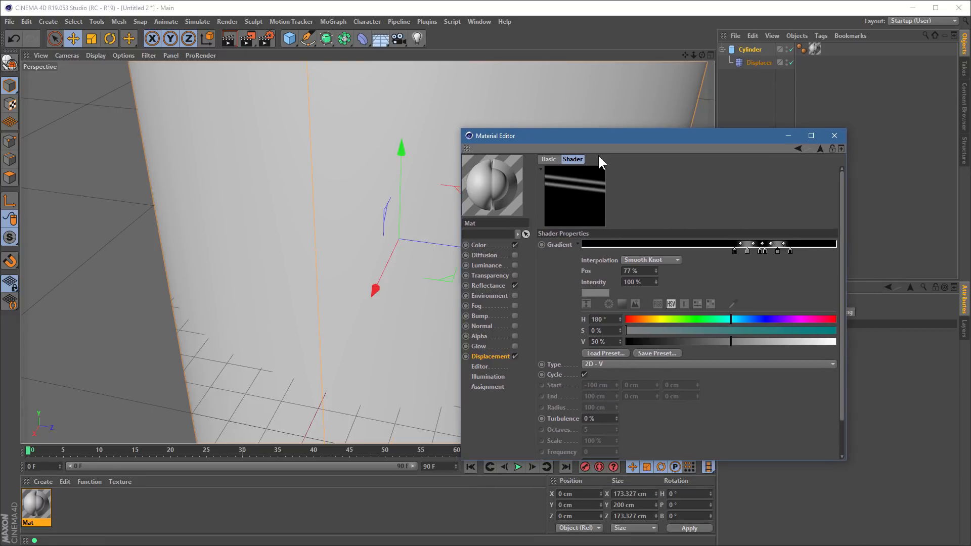
{"action": "right_click", "coordinate": [572, 175]}
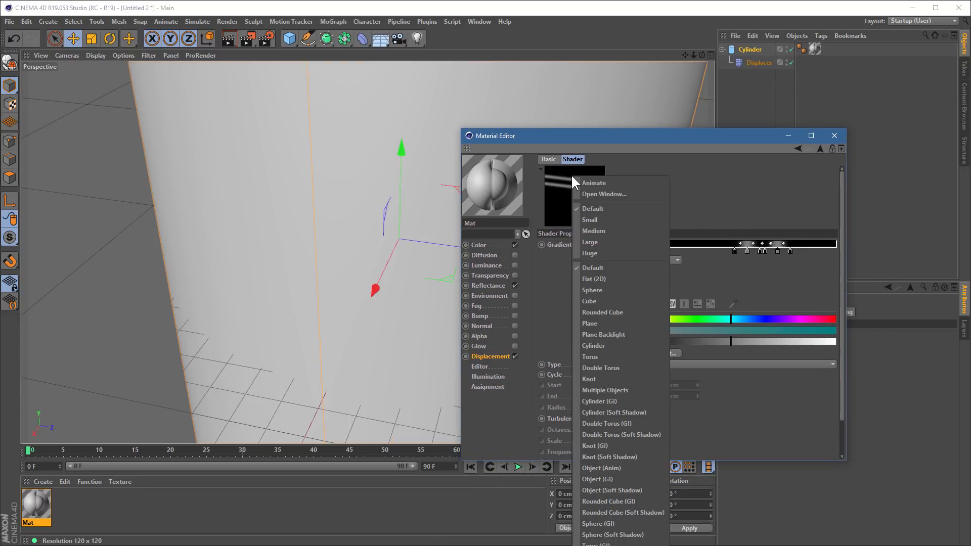
{"action": "left_click", "coordinate": [632, 193]}
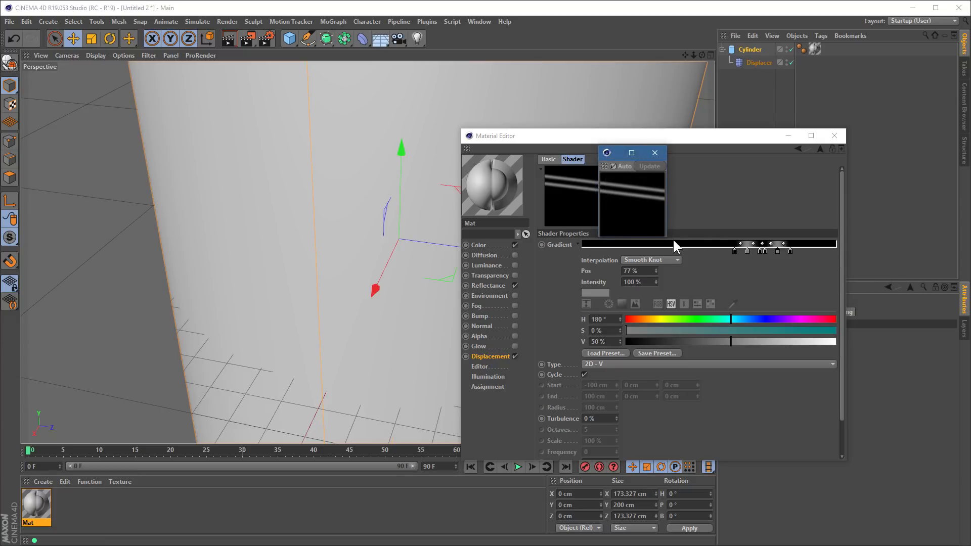
Step: Enlarge the helix spiral texture preview window and arrange it and the Material Editor so the cylinder can be seen between them
{"action": "left_click_drag", "start_coordinate": [670, 238], "coordinate": [841, 372]}
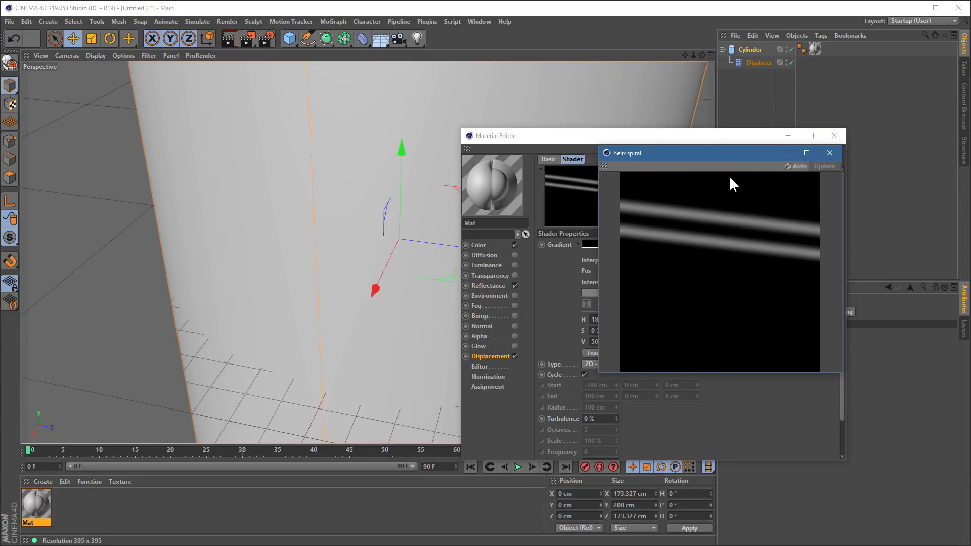
{"action": "left_click_drag", "start_coordinate": [714, 147], "coordinate": [123, 56]}
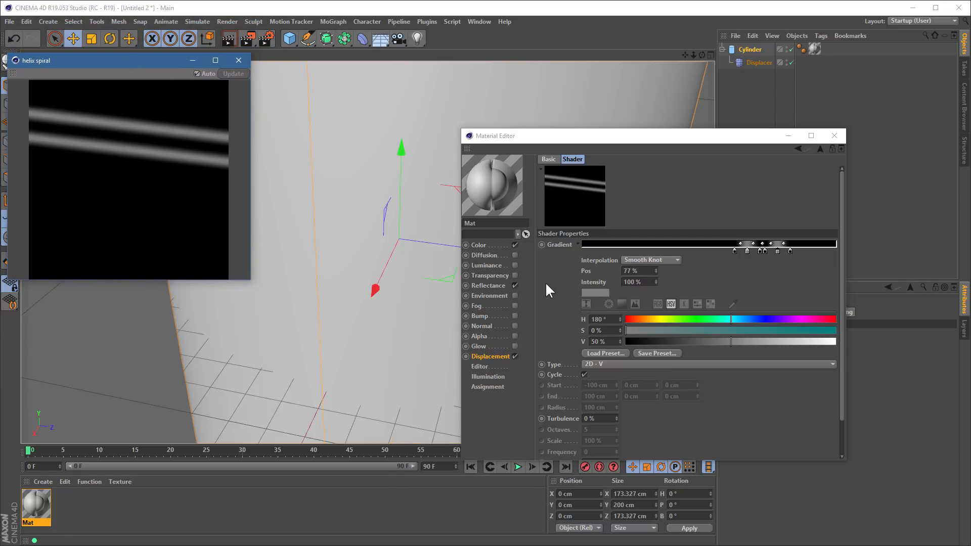
{"action": "left_click_drag", "start_coordinate": [642, 134], "coordinate": [751, 128]}
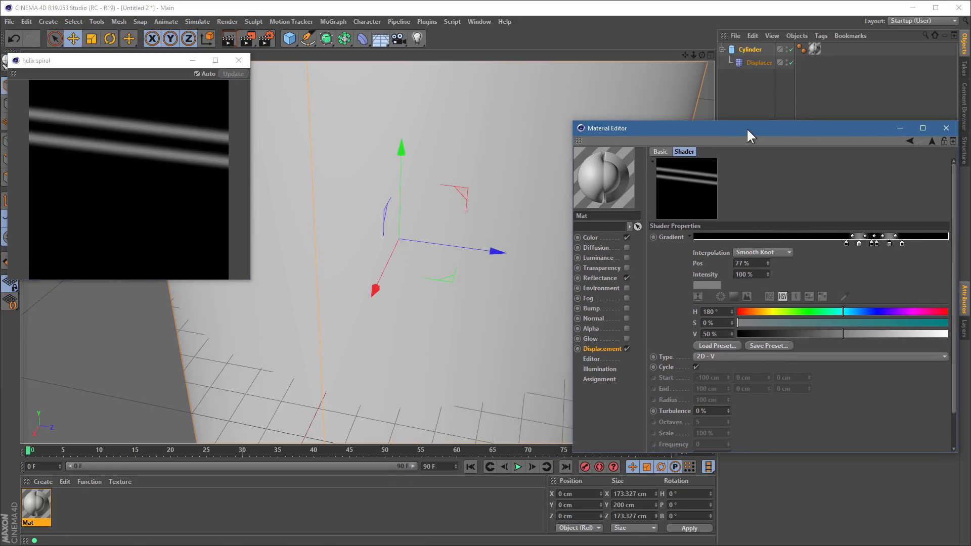
{"action": "scroll", "coordinate": [450, 208], "scroll_direction": "down", "scroll_amount": 6}
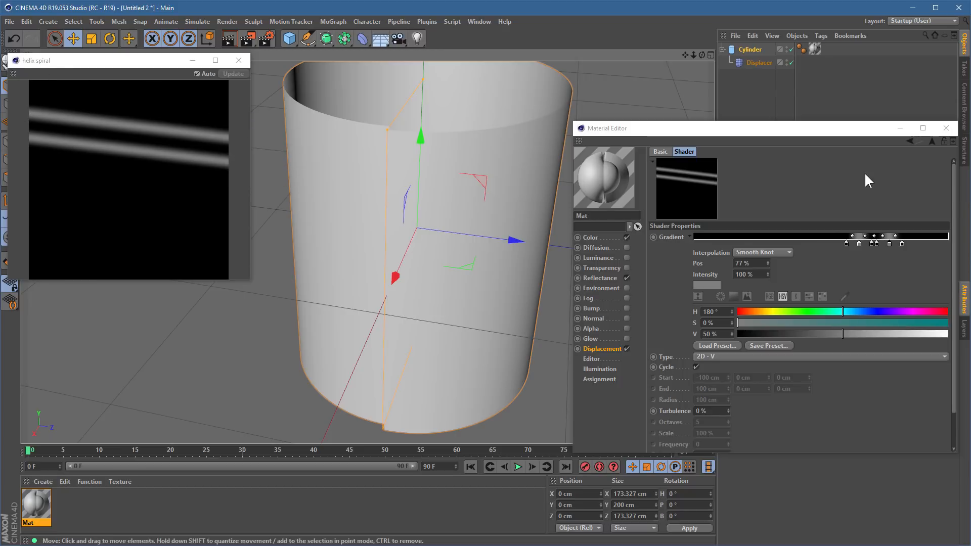
Step: Edit the smooth start end gradient to be black at both ends and white between, with knots including white at 9.82 % and black at 97.6 %
{"action": "left_click", "coordinate": [933, 141]}
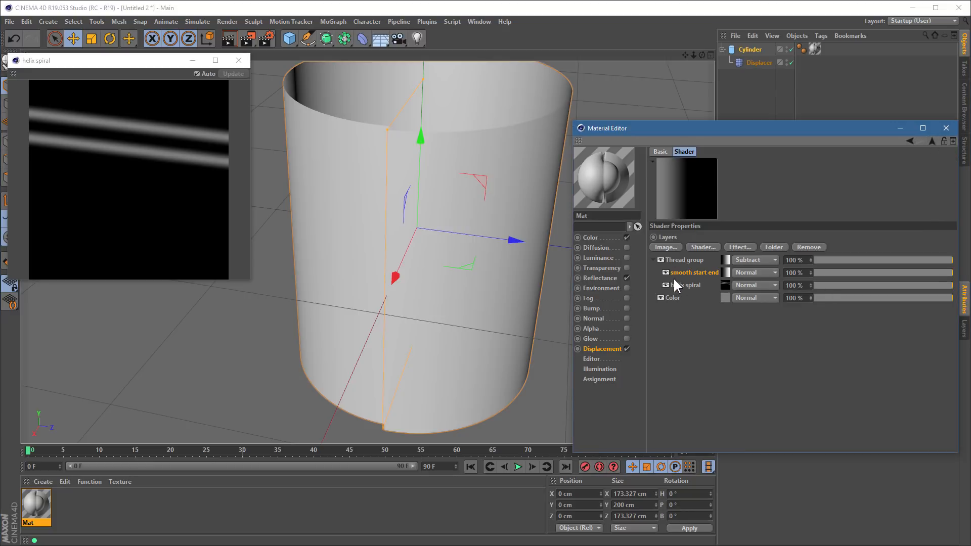
{"action": "left_click", "coordinate": [725, 272]}
{"action": "left_click_drag", "start_coordinate": [752, 133], "coordinate": [729, 123]}
{"action": "left_click_drag", "start_coordinate": [924, 234], "coordinate": [692, 234]}
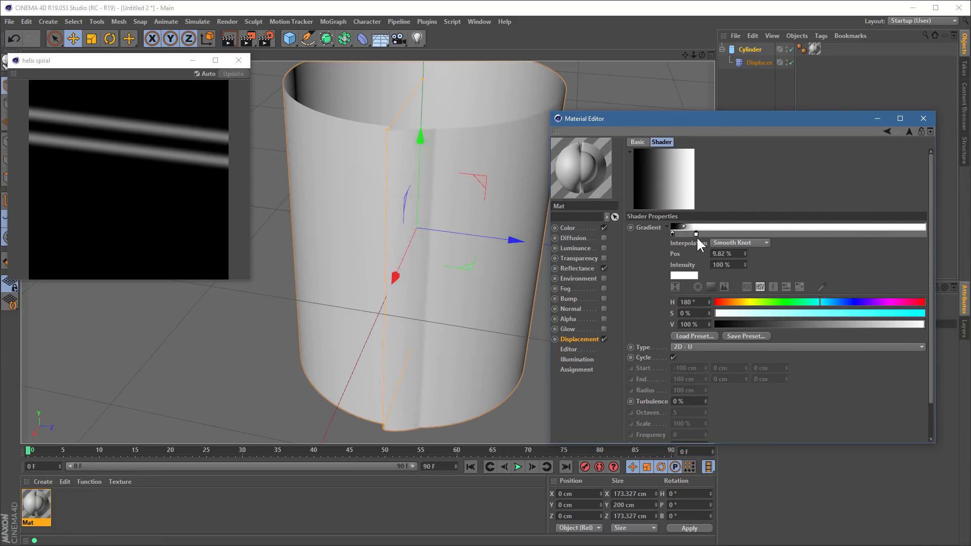
{"action": "left_click_drag", "start_coordinate": [890, 234], "coordinate": [902, 236]}
{"action": "left_click_drag", "start_coordinate": [673, 234], "coordinate": [681, 233]}
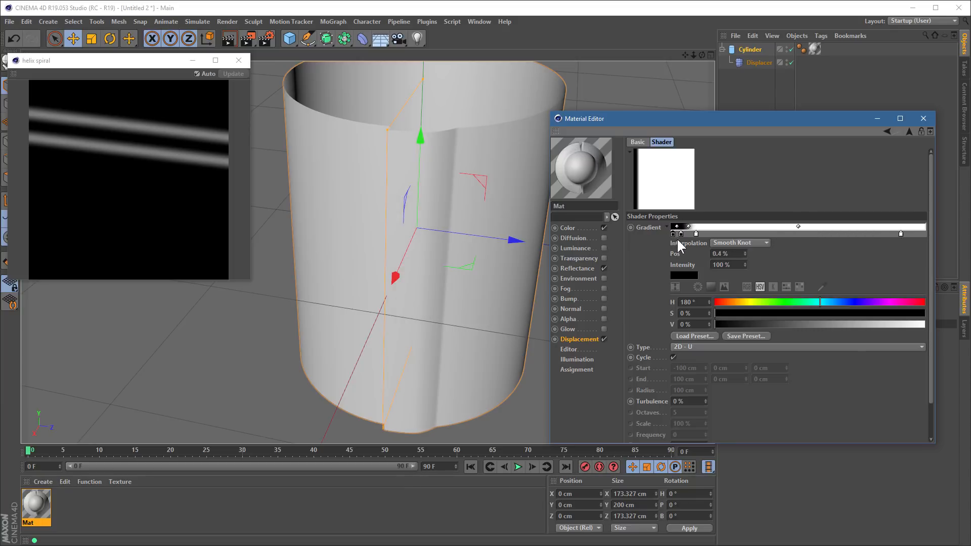
{"action": "left_click", "coordinate": [921, 234]}
{"action": "left_click_drag", "start_coordinate": [921, 235], "coordinate": [918, 235]}
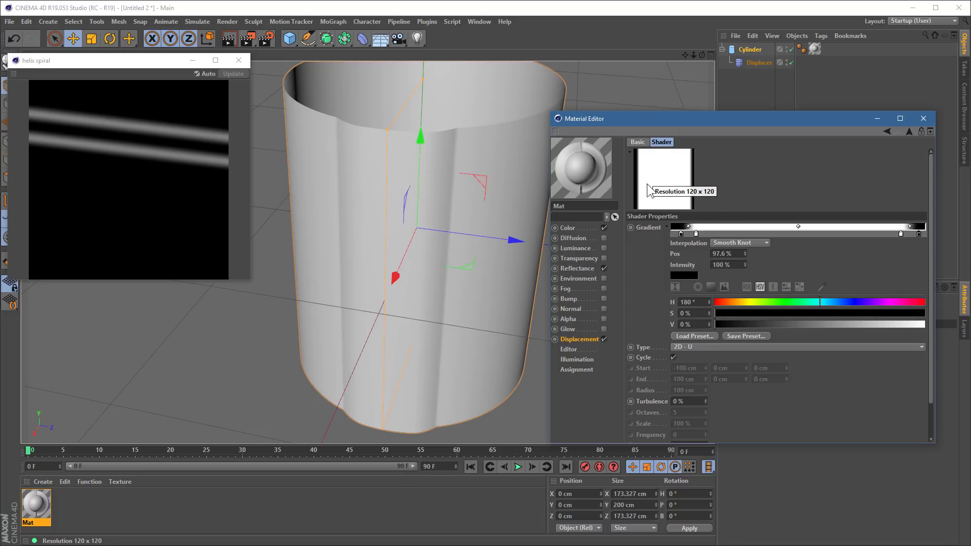
Step: Set the smooth start end layer's blend mode to Multiply
{"action": "left_click", "coordinate": [909, 132]}
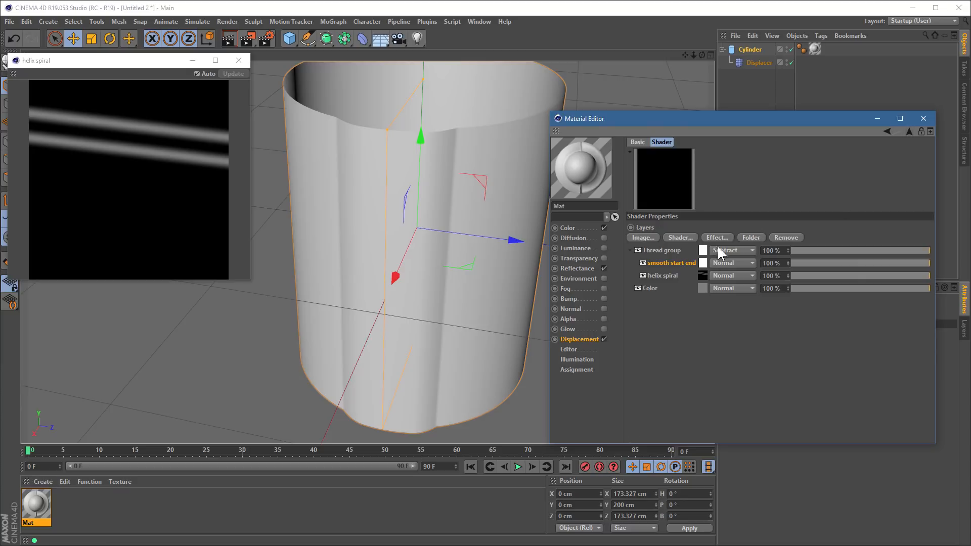
{"action": "left_click", "coordinate": [727, 263]}
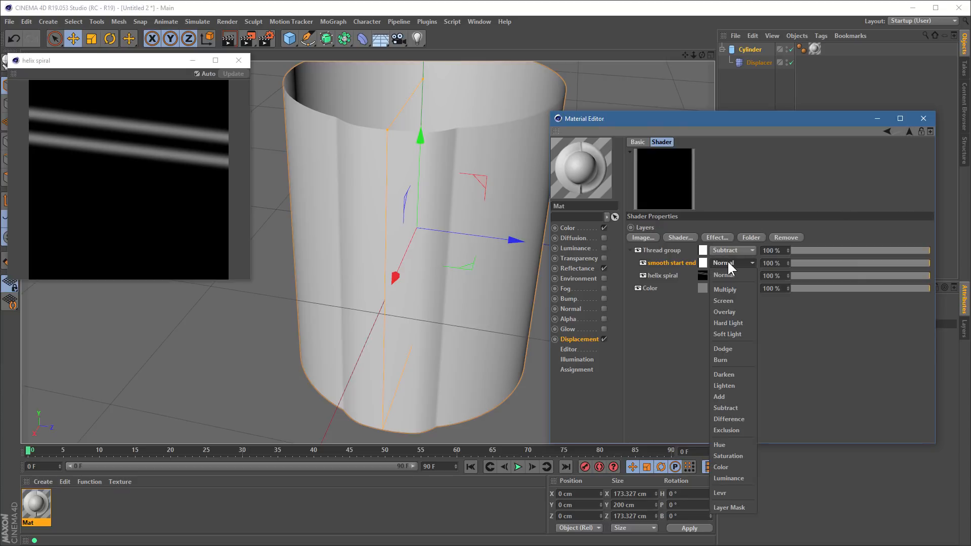
{"action": "left_click", "coordinate": [734, 289]}
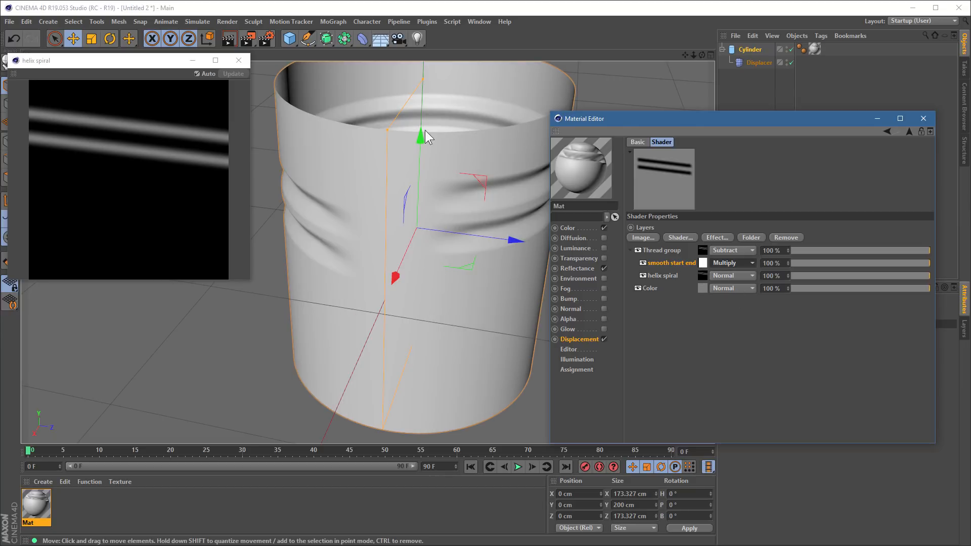
Step: Examine the thread ends on the deselected cylinder and show the combined Layer shader's texture preview in the separate window
{"action": "left_click", "coordinate": [730, 90]}
{"action": "left_click_drag", "start_coordinate": [408, 200], "coordinate": [322, 162], "text": "alt"}
{"action": "right_click_drag", "start_coordinate": [323, 162], "coordinate": [526, 162], "text": "alt"}
{"action": "left_click_drag", "start_coordinate": [392, 214], "coordinate": [482, 168], "text": "alt"}
{"action": "left_click_drag", "start_coordinate": [453, 220], "coordinate": [385, 216], "text": "alt"}
{"action": "left_click_drag", "start_coordinate": [469, 211], "coordinate": [419, 285], "text": "alt"}
{"action": "left_click_drag", "start_coordinate": [389, 224], "coordinate": [418, 232], "text": "alt"}
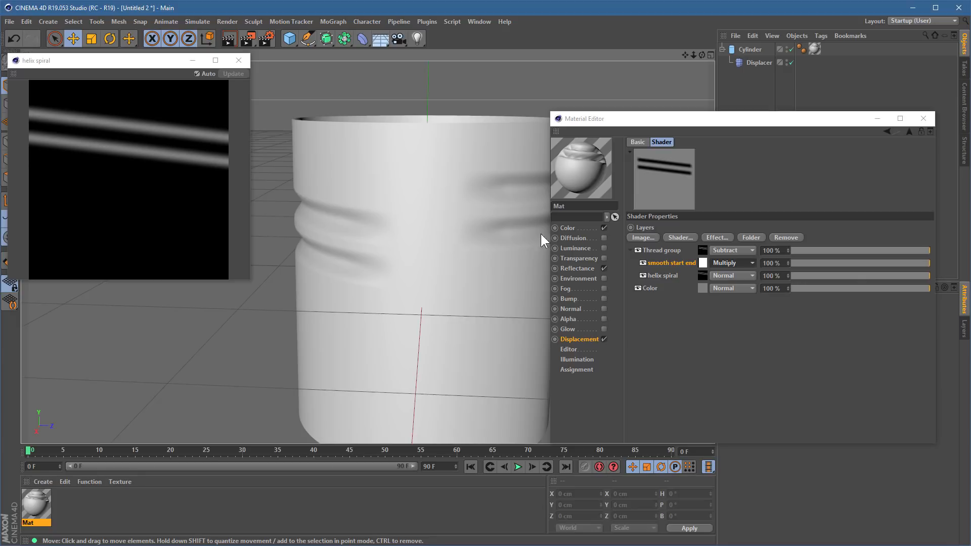
{"action": "right_click", "coordinate": [660, 165]}
{"action": "left_click", "coordinate": [691, 183]}
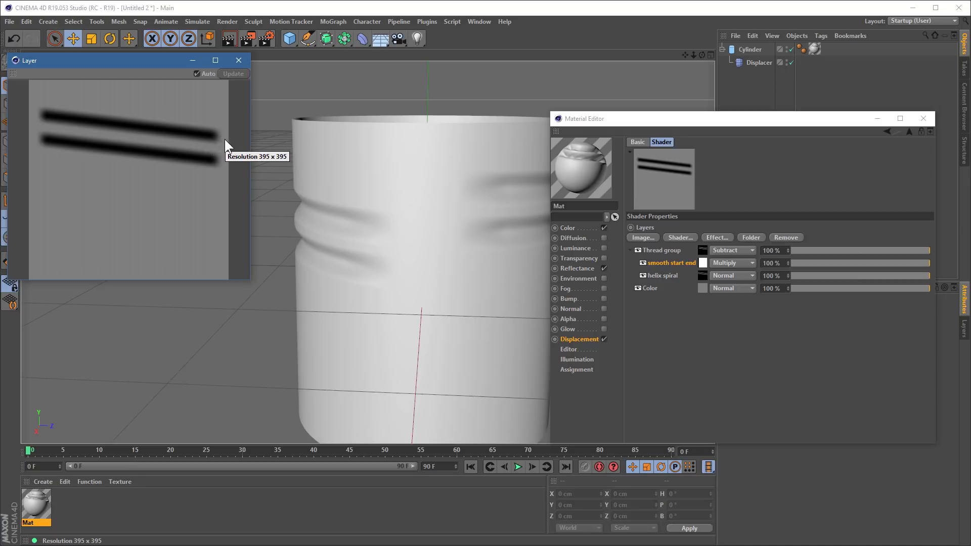
Step: Add a Gradient shader above smooth start end inside the Thread group folder and name it "restore centre"
{"action": "left_click", "coordinate": [684, 235]}
{"action": "left_click", "coordinate": [718, 287]}
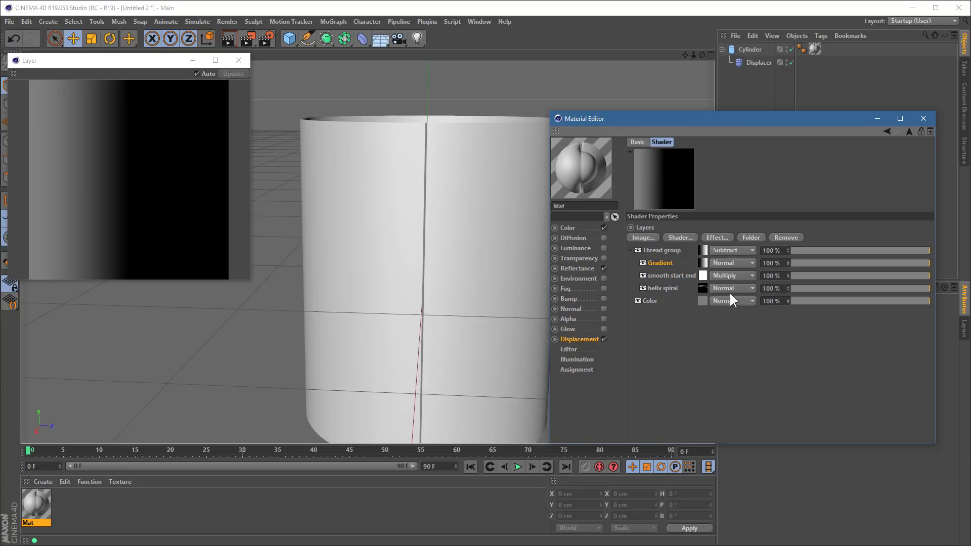
{"action": "double_click", "coordinate": [660, 262]}
{"action": "type", "text": "restore c"}
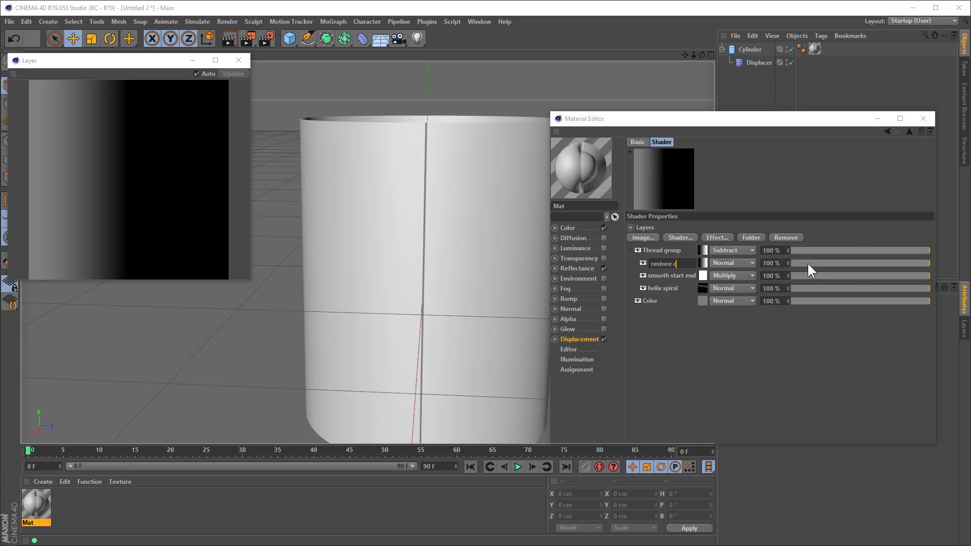
{"action": "type", "text": "entre"}
{"action": "key", "text": "Return"}
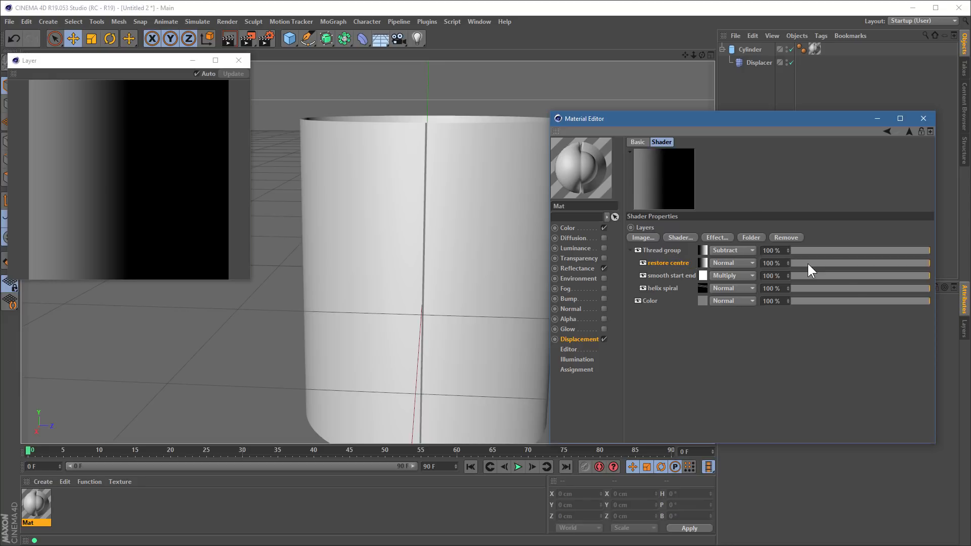
Step: Set the restore centre gradient's type to 2D - V and shape its knots into a narrow white band on black, with one black knot at 63.13 %
{"action": "left_click", "coordinate": [703, 263]}
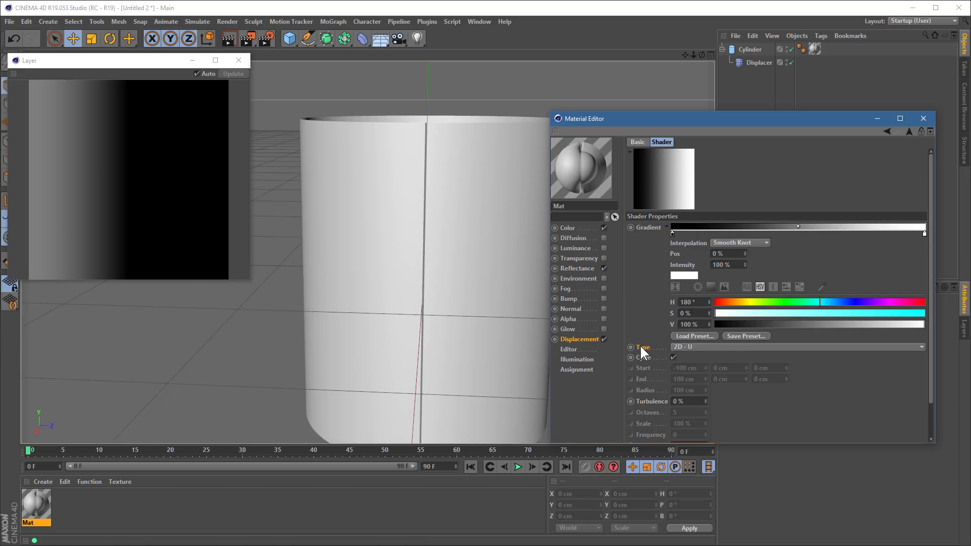
{"action": "left_click", "coordinate": [706, 346]}
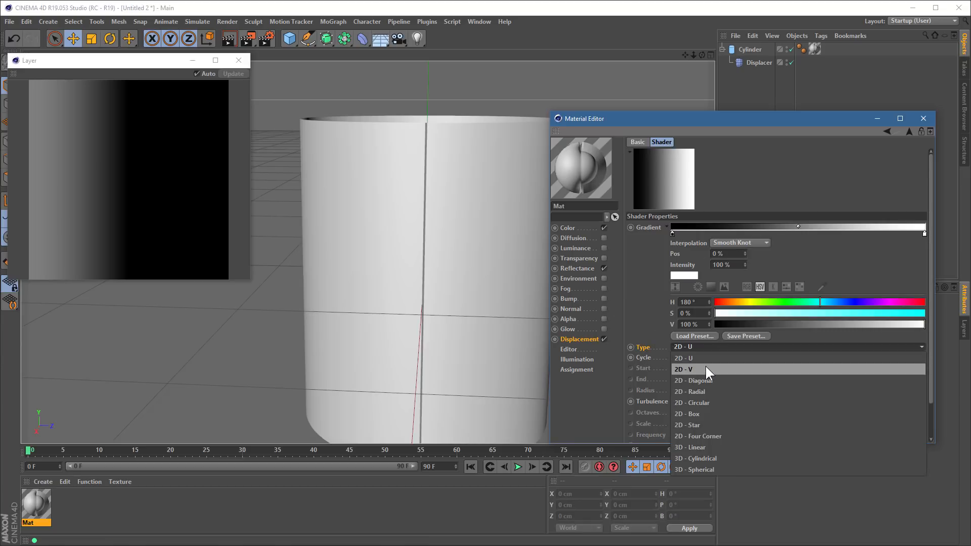
{"action": "left_click", "coordinate": [707, 367]}
{"action": "left_click_drag", "start_coordinate": [672, 232], "coordinate": [782, 235]}
{"action": "left_click_drag", "start_coordinate": [925, 232], "coordinate": [831, 232]}
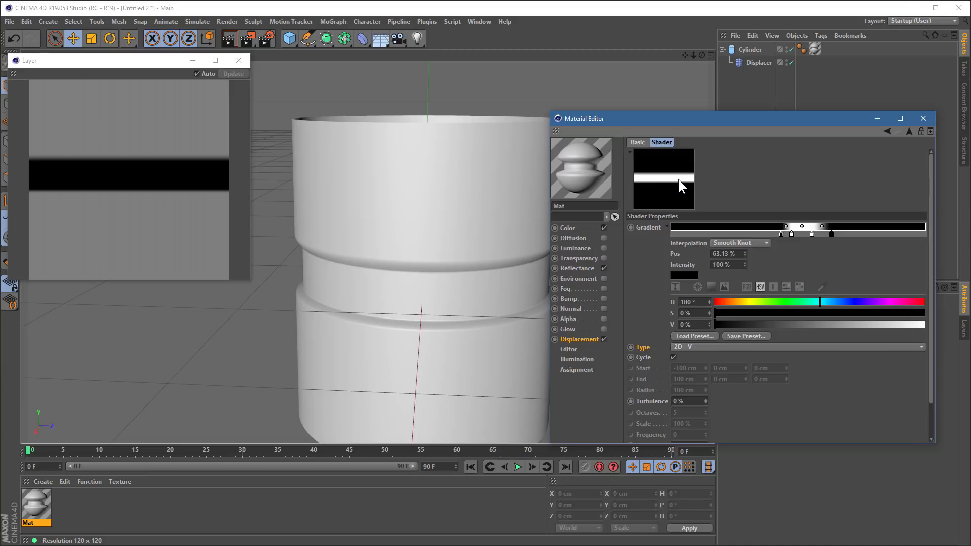
Step: Compare the smooth start end and restore centre gradients, closing the separate Layer preview window
{"action": "left_click", "coordinate": [909, 131]}
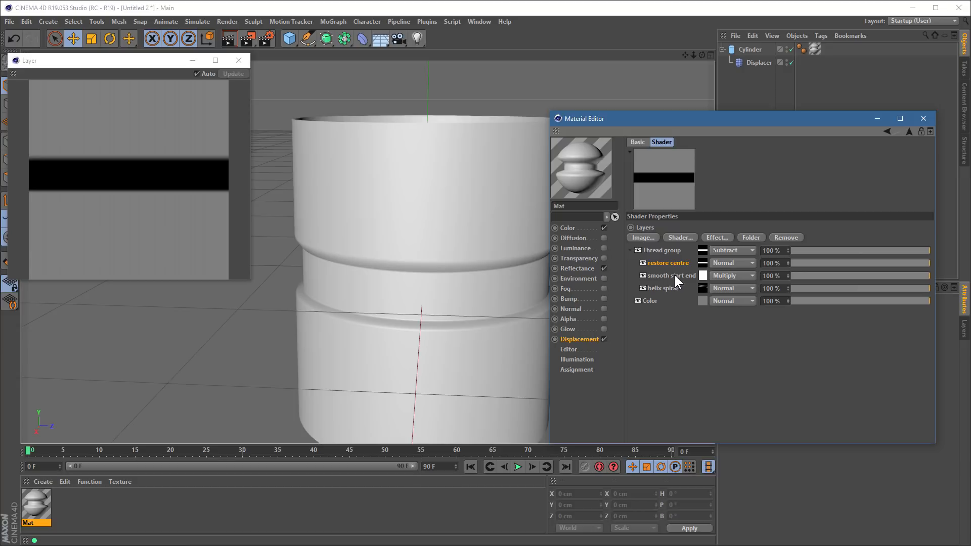
{"action": "left_click", "coordinate": [704, 275]}
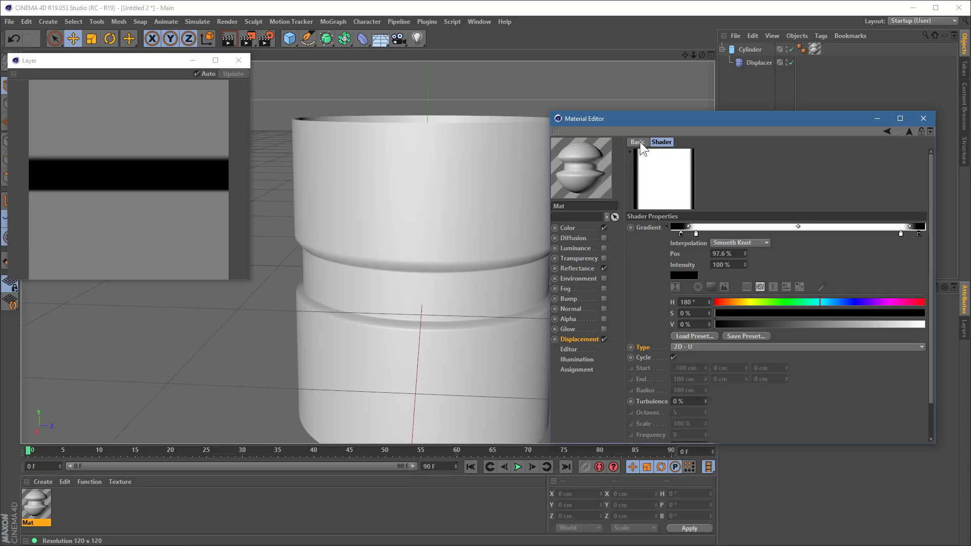
{"action": "left_click", "coordinate": [238, 60]}
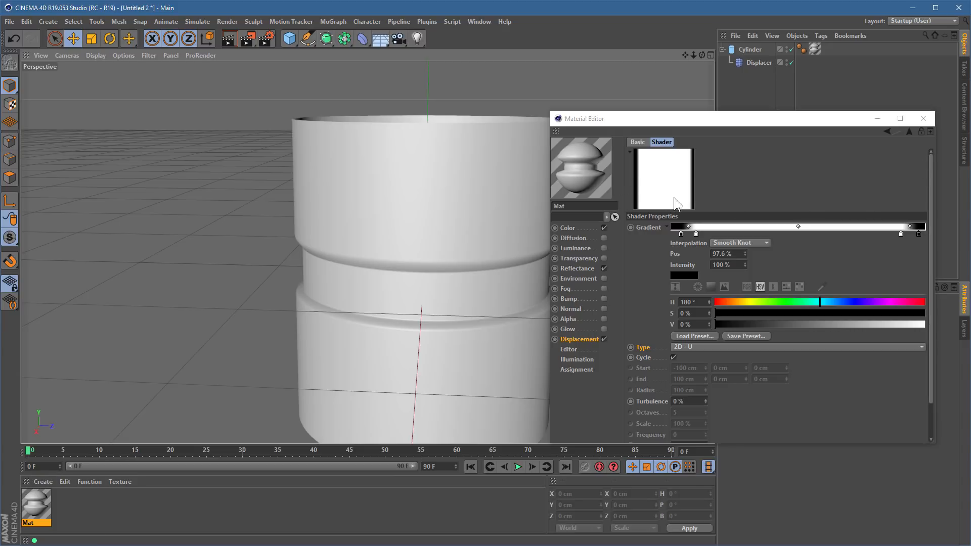
{"action": "left_click", "coordinate": [888, 131]}
{"action": "left_click", "coordinate": [703, 263]}
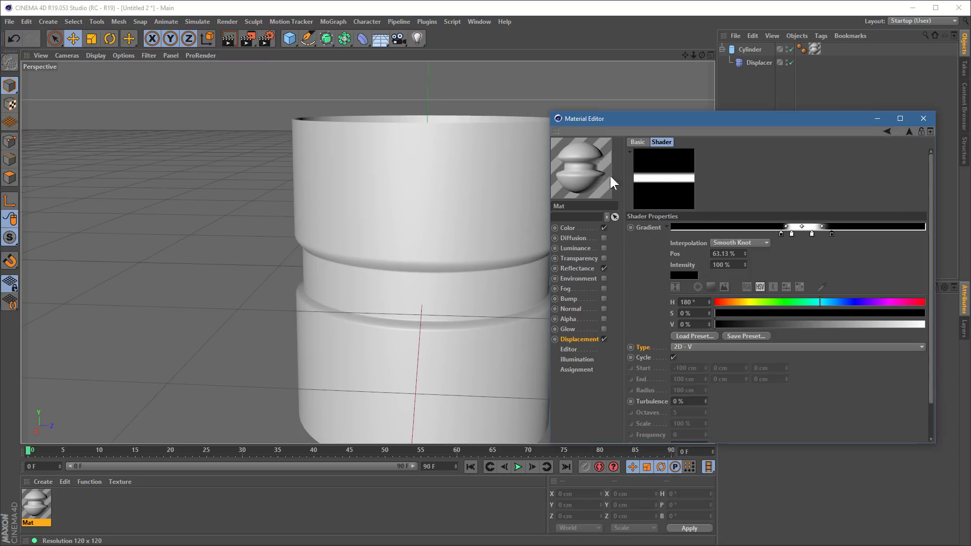
{"action": "left_click", "coordinate": [910, 131]}
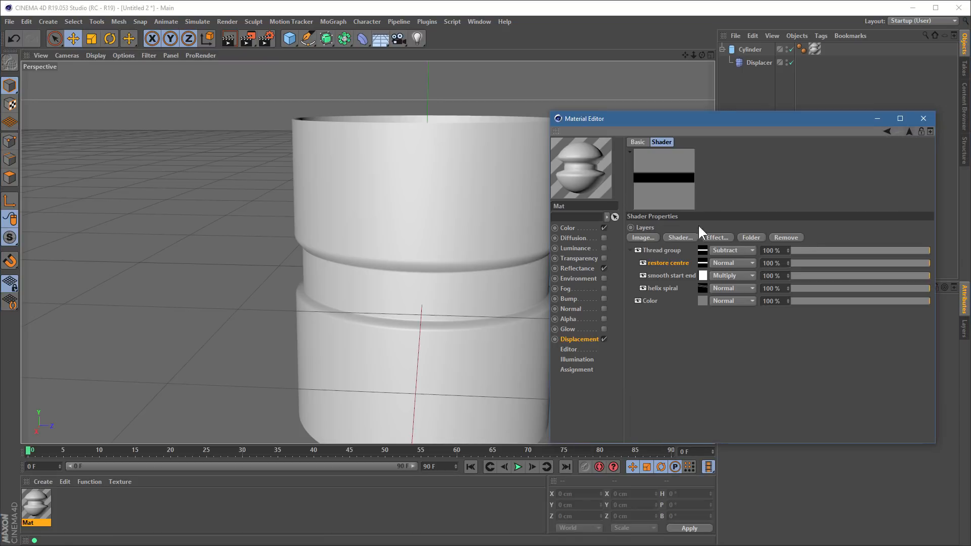
Step: Group smooth start end above restore centre in a new folder inside Thread group, with smooth start end's blend mode set to Add
{"action": "left_click", "coordinate": [752, 236]}
{"action": "mouse_move", "coordinate": [655, 273]}
{"action": "left_mouse_down"}
{"action": "mouse_move", "coordinate": [657, 264]}
{"action": "mouse_move", "coordinate": [665, 278]}
{"action": "left_mouse_up"}
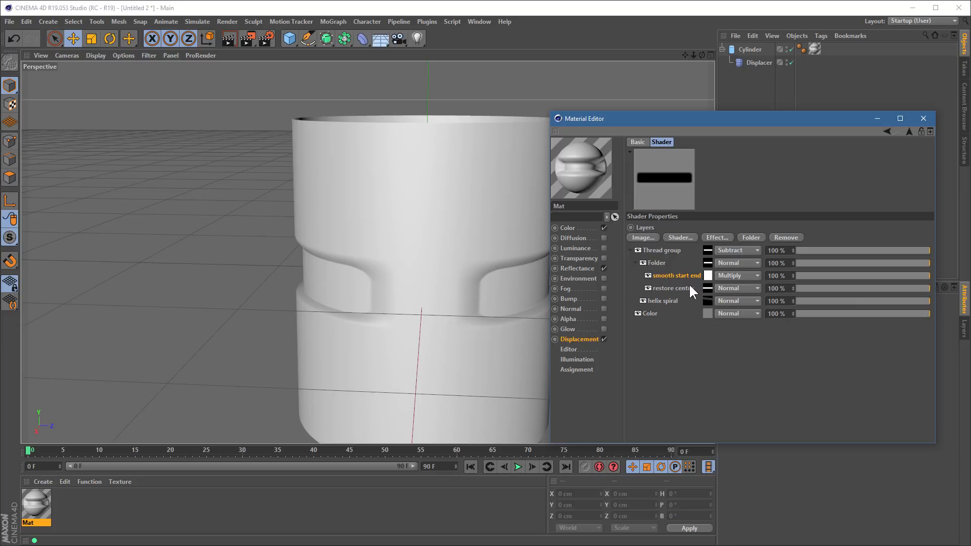
{"action": "left_click", "coordinate": [733, 277]}
{"action": "left_click", "coordinate": [740, 408]}
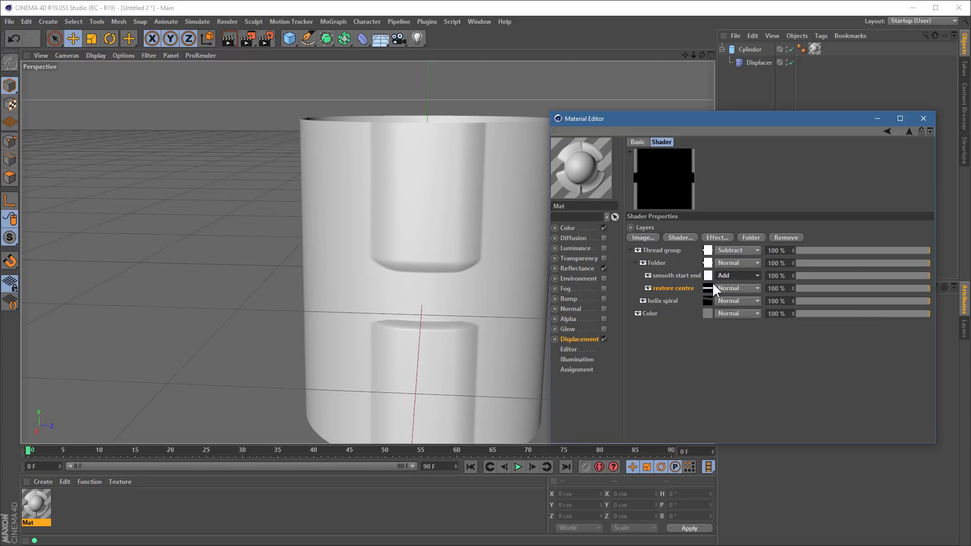
Step: Set the blend mode of the new folder inside Thread group to Multiply
{"action": "left_click", "coordinate": [635, 263]}
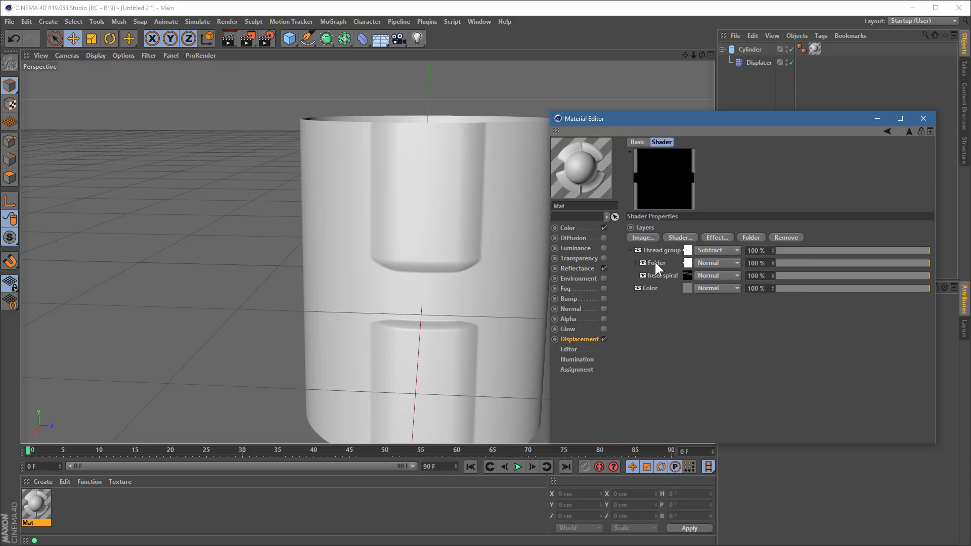
{"action": "left_click", "coordinate": [727, 264]}
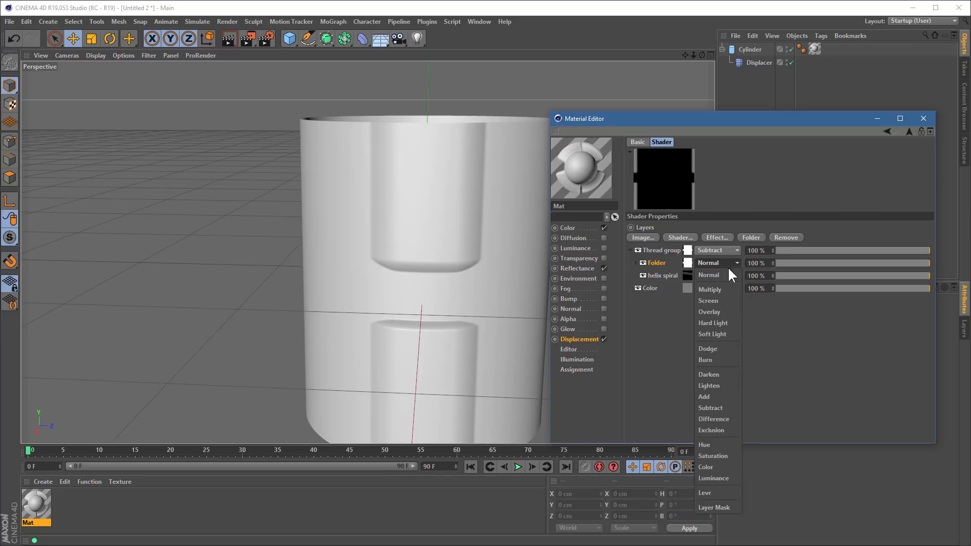
{"action": "left_click", "coordinate": [720, 286]}
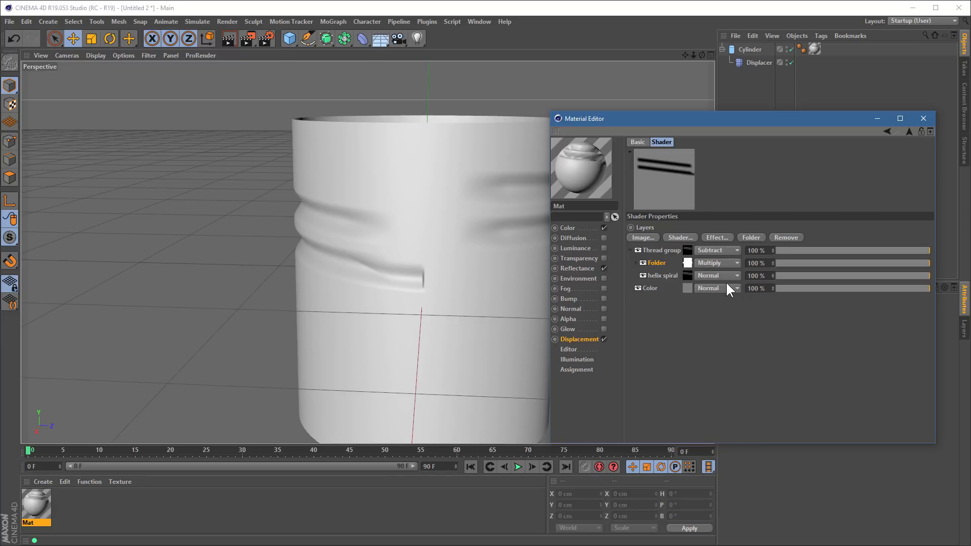
Step: Shift the restore centre gradient's white band to fit the middle of the thread, with the outer black knots at 53.71 % and 71.74 %
{"action": "left_click", "coordinate": [635, 262]}
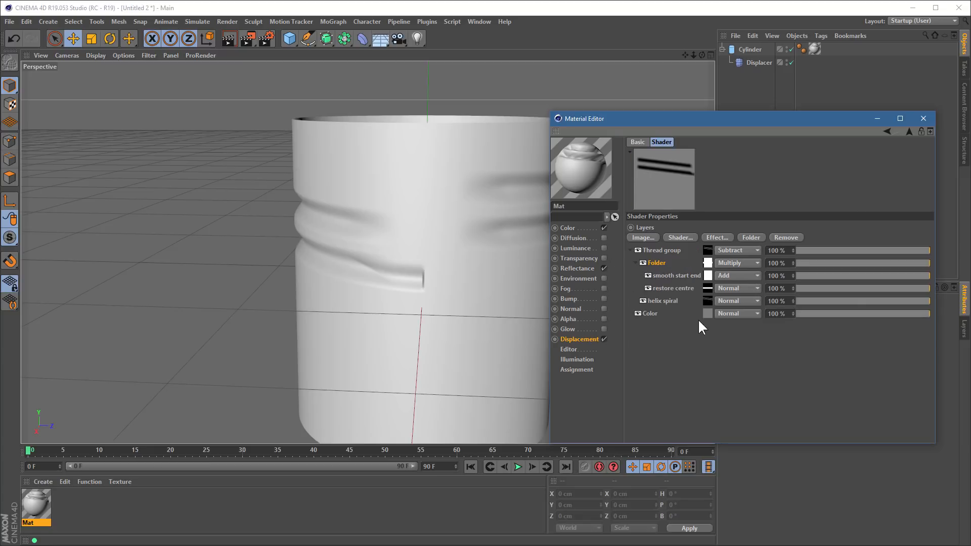
{"action": "left_click", "coordinate": [707, 289]}
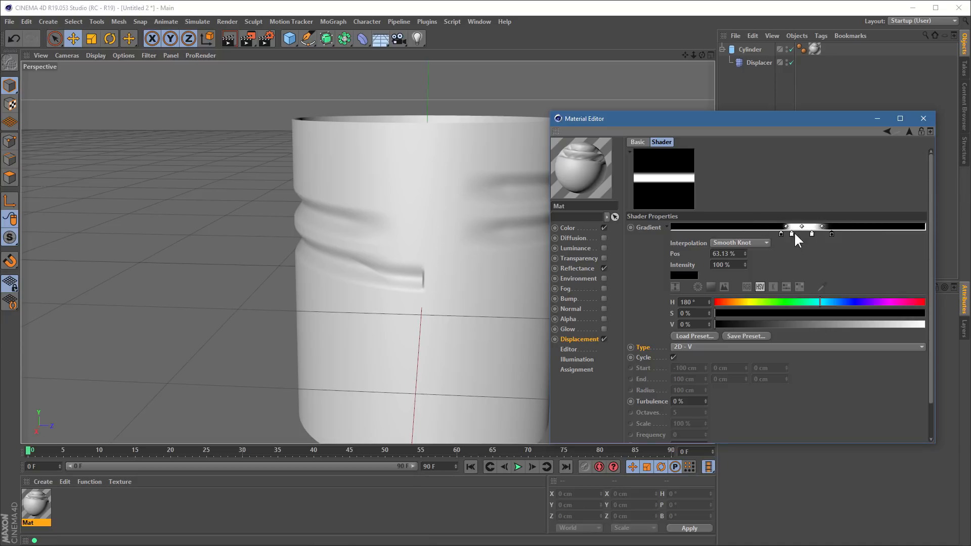
{"action": "left_click_drag", "start_coordinate": [832, 234], "coordinate": [807, 234]}
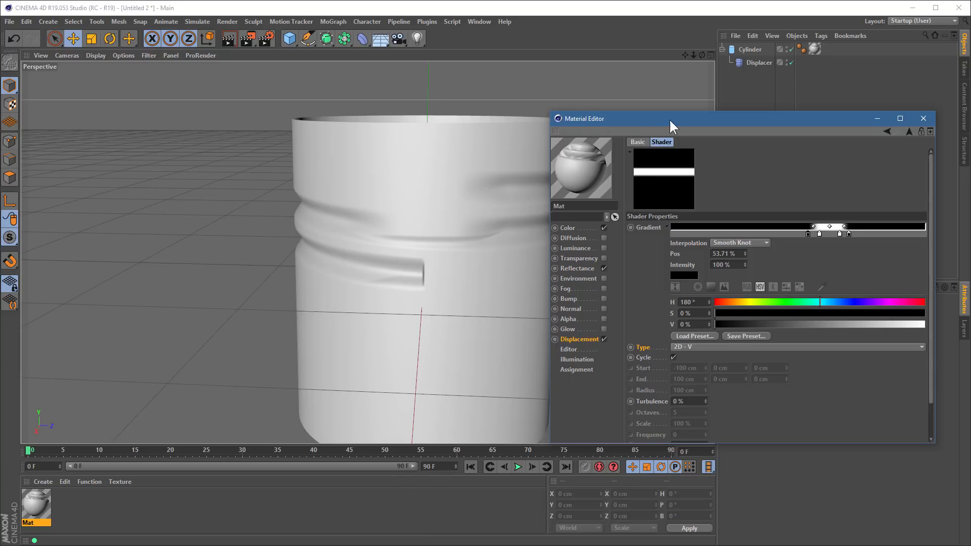
{"action": "left_click_drag", "start_coordinate": [654, 118], "coordinate": [734, 138]}
{"action": "left_click_drag", "start_coordinate": [427, 227], "coordinate": [501, 244], "text": "alt"}
{"action": "scroll", "coordinate": [429, 233], "scroll_direction": "up", "scroll_amount": 3}
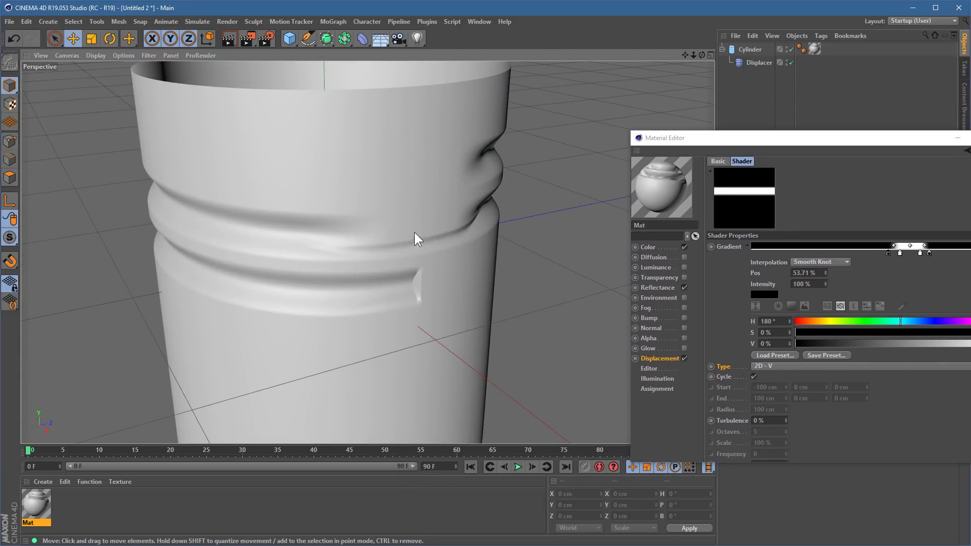
{"action": "mouse_move", "coordinate": [928, 253]}
{"action": "left_mouse_down"}
{"action": "mouse_move", "coordinate": [943, 252]}
{"action": "mouse_move", "coordinate": [933, 250]}
{"action": "left_mouse_up"}
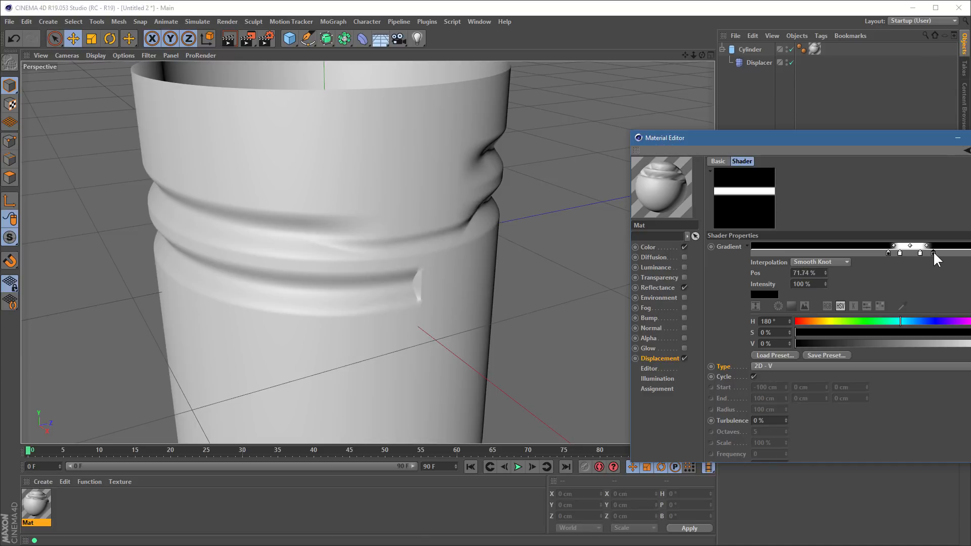
Step: Show the cylinder's mesh around the abrupt thread end with Gouraud Shading (Lines)
{"action": "right_click_drag", "start_coordinate": [434, 223], "coordinate": [482, 205], "text": "alt"}
{"action": "mouse_move", "coordinate": [451, 242]}
{"action": "left_mouse_down", "text": "alt"}
{"action": "mouse_move", "coordinate": [448, 216]}
{"action": "mouse_move", "coordinate": [441, 239]}
{"action": "left_mouse_up", "text": "alt"}
{"action": "left_click", "coordinate": [71, 53]}
{"action": "mouse_move", "coordinate": [96, 54]}
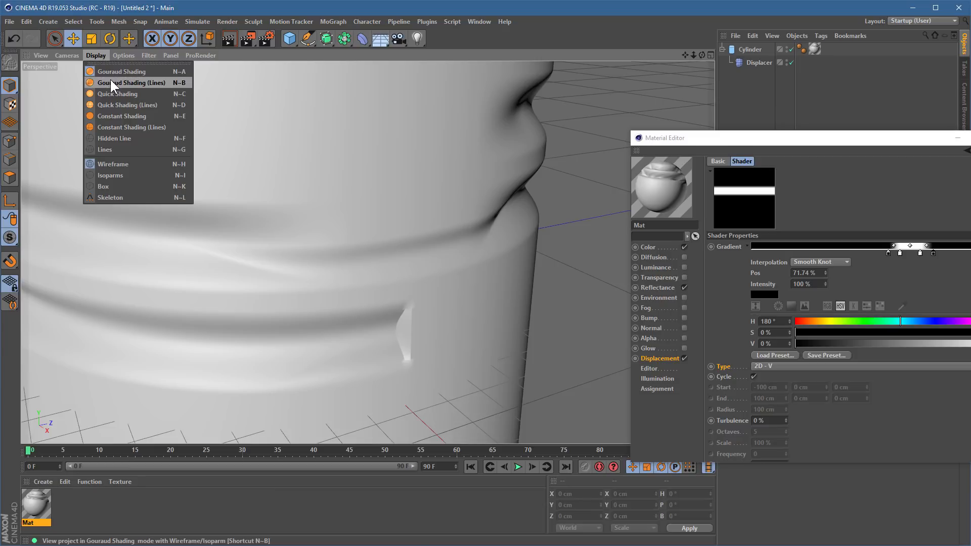
{"action": "left_click", "coordinate": [111, 78]}
Step: Move the upper edge of the gradient's white band upward, keeping its white and black knots close together, with the black knot at 77.15 %
{"action": "left_click_drag", "start_coordinate": [468, 240], "coordinate": [494, 230], "text": "alt"}
{"action": "mouse_move", "coordinate": [934, 252]}
{"action": "left_mouse_down"}
{"action": "mouse_move", "coordinate": [959, 254]}
{"action": "mouse_move", "coordinate": [925, 252]}
{"action": "mouse_move", "coordinate": [950, 251]}
{"action": "left_mouse_up"}
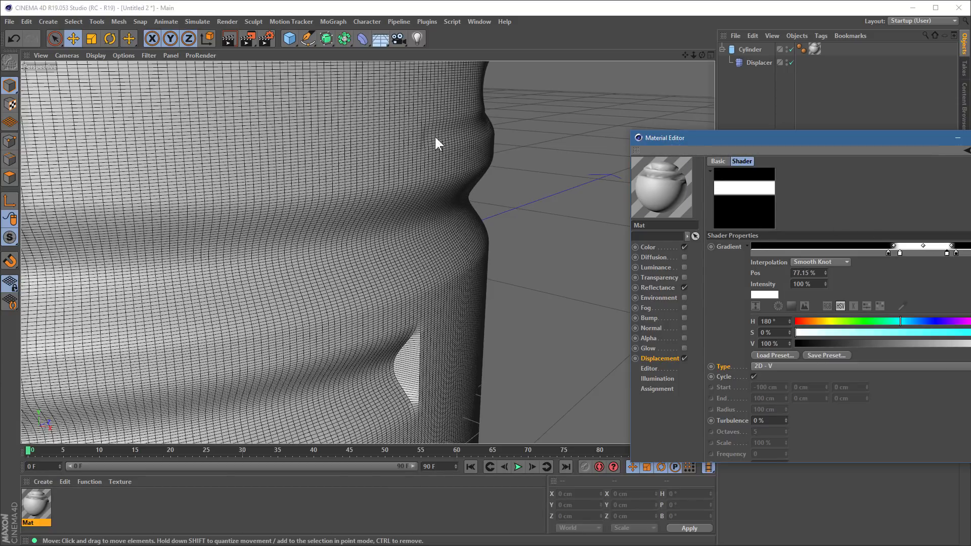
{"action": "left_click_drag", "start_coordinate": [946, 253], "coordinate": [950, 253]}
{"action": "left_click", "coordinate": [943, 252]}
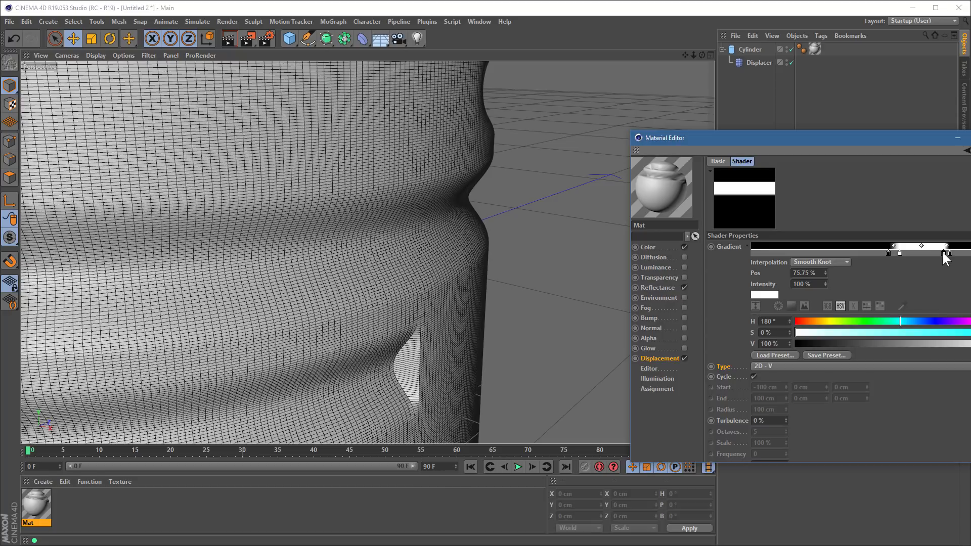
{"action": "left_click", "coordinate": [949, 253]}
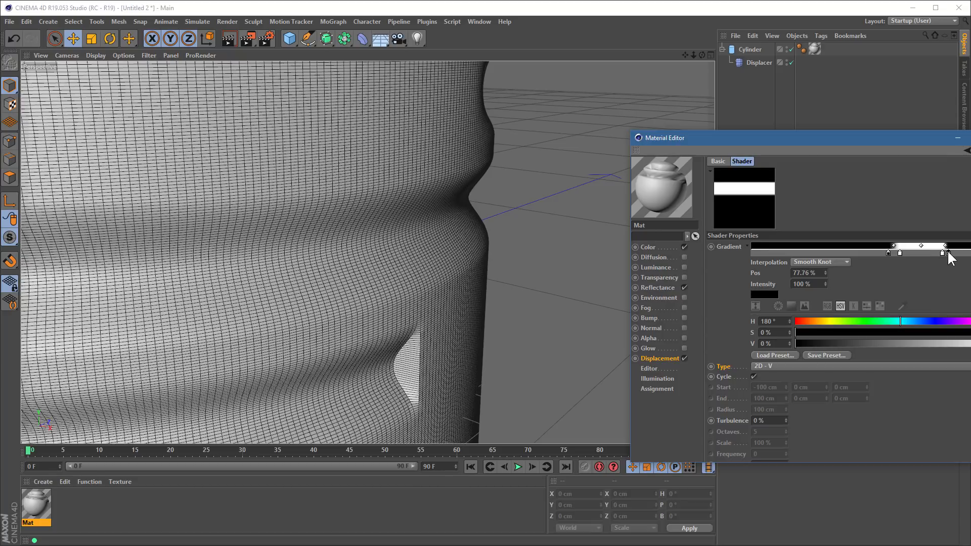
Step: Raise the lower edge of the gradient's white band past the thread end, with the black knot at about 65 % and the white knot at 66.13 %
{"action": "left_click_drag", "start_coordinate": [369, 250], "coordinate": [425, 222], "text": "alt"}
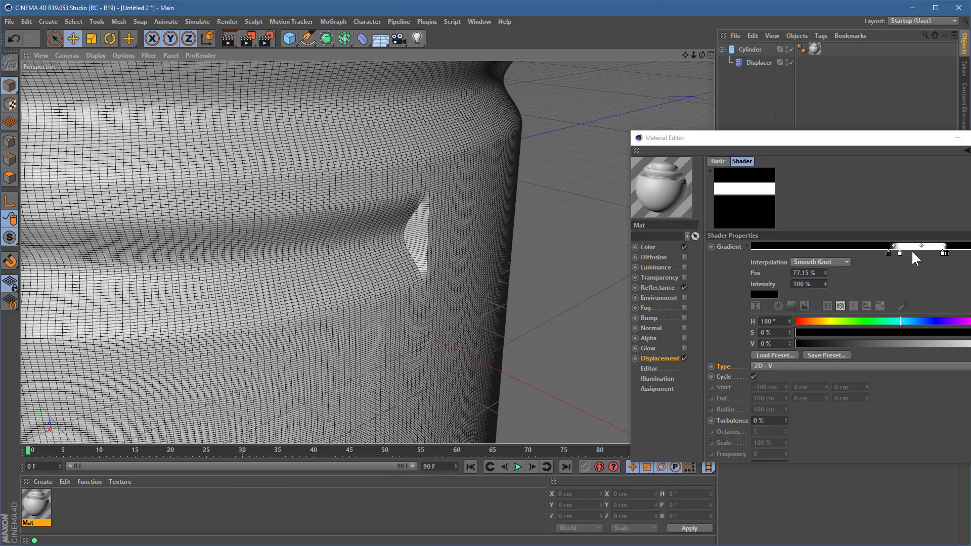
{"action": "left_click_drag", "start_coordinate": [901, 251], "coordinate": [923, 254]}
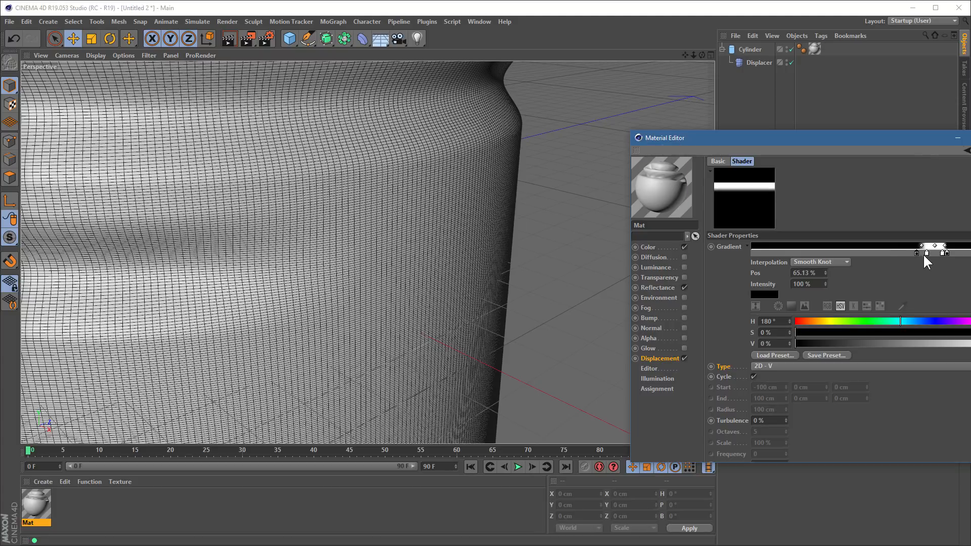
{"action": "left_click_drag", "start_coordinate": [919, 254], "coordinate": [920, 252]}
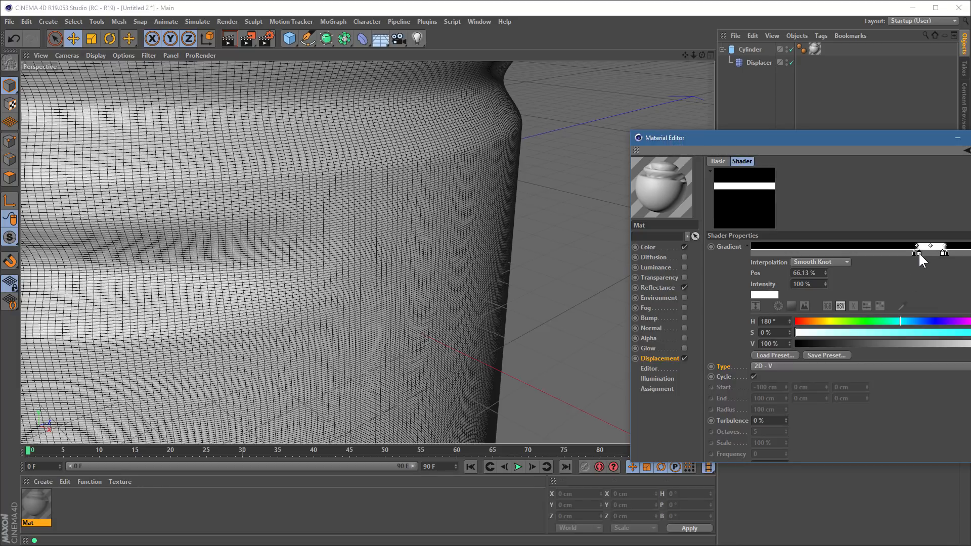
Step: Return the viewport to plain Gouraud Shading and inspect the faded start and end of the thread on the whole cylinder
{"action": "right_click_drag", "start_coordinate": [406, 185], "coordinate": [269, 177], "text": "alt"}
{"action": "left_click_drag", "start_coordinate": [427, 145], "coordinate": [367, 180], "text": "alt"}
{"action": "left_click", "coordinate": [93, 57]}
{"action": "left_click", "coordinate": [119, 71]}
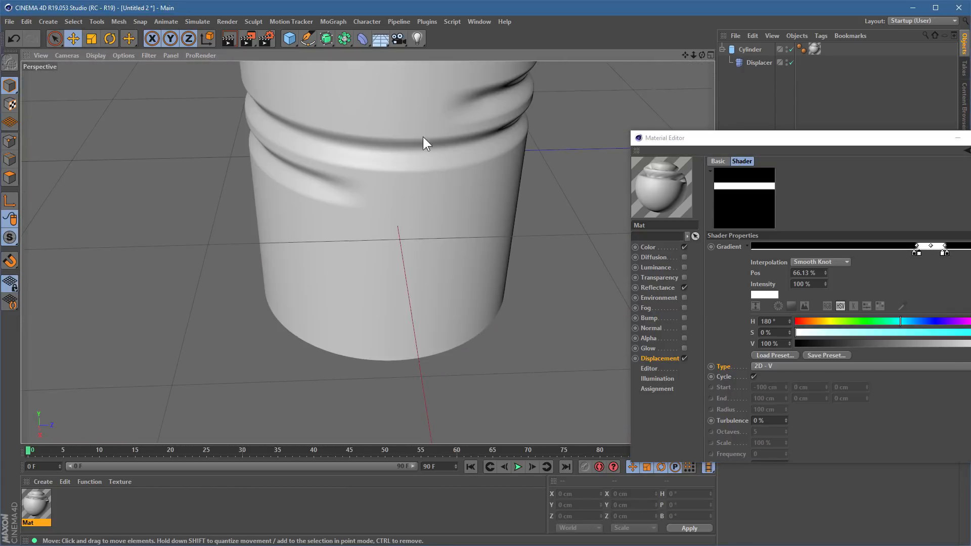